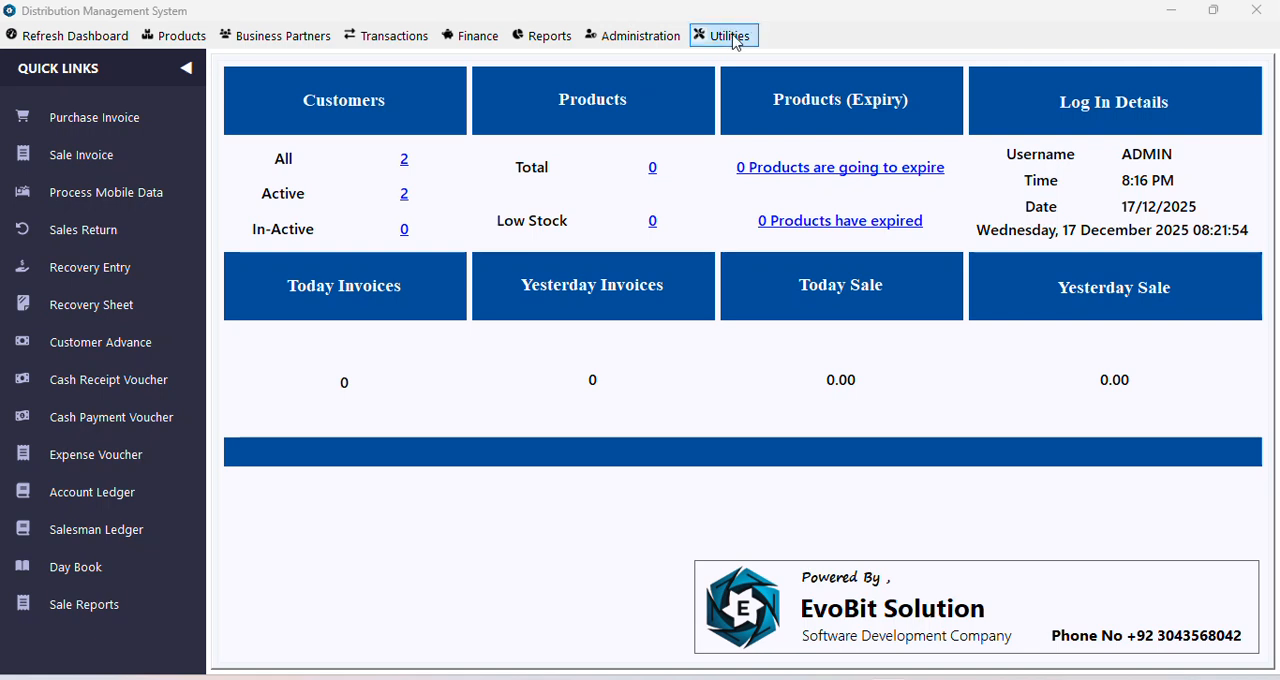
# Step: Open the Customer Types form for the customer business partners
pyautogui.click(298, 38)
pyautogui.moveTo(305, 58)
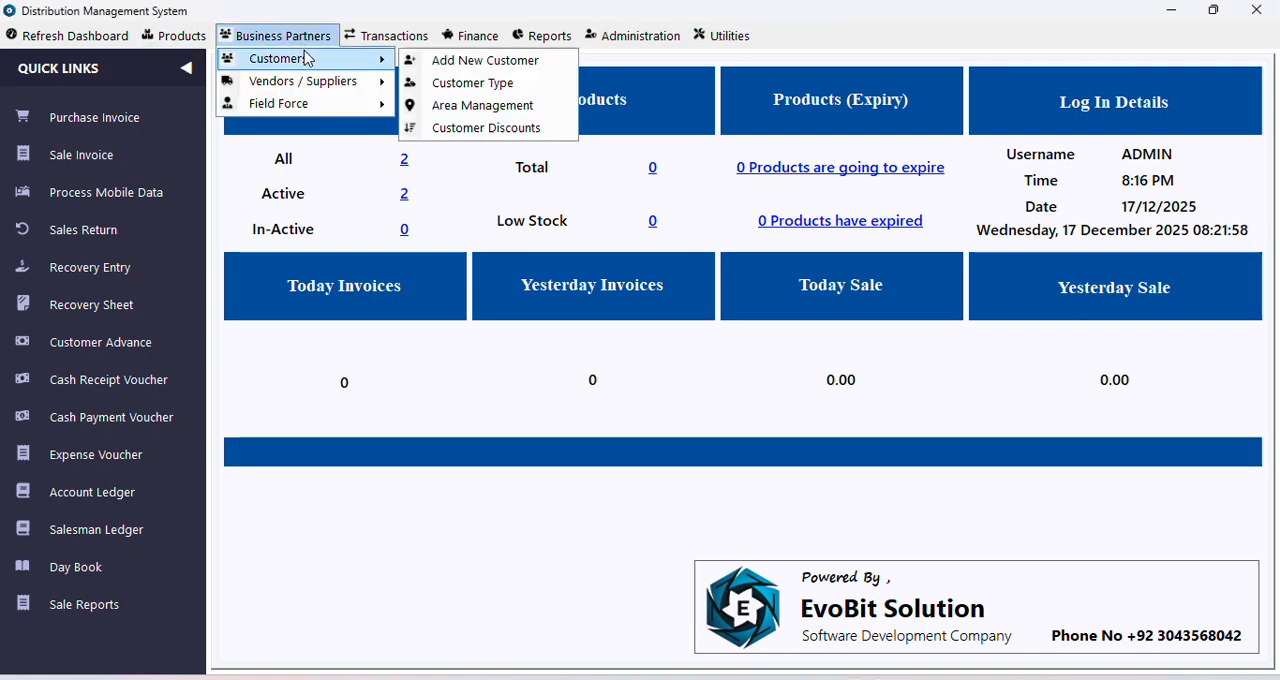
pyautogui.click(386, 36)
pyautogui.click(280, 36)
pyautogui.moveTo(292, 58)
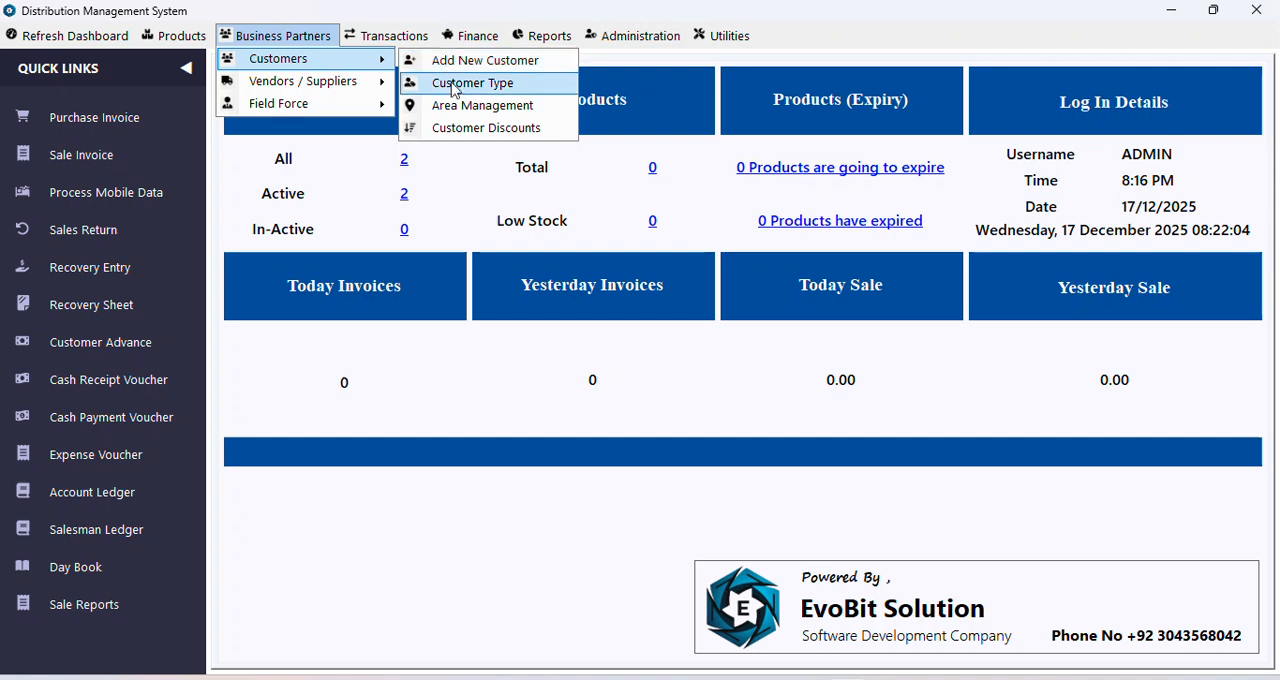
pyautogui.click(456, 92)
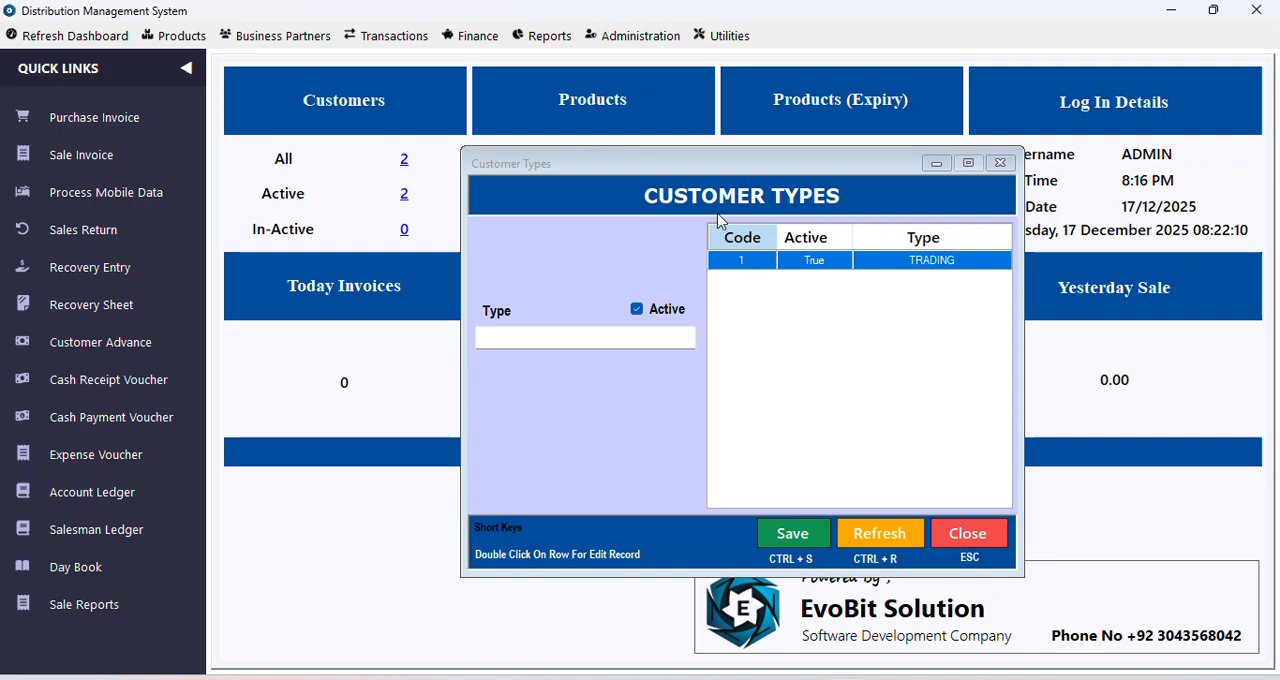
# Step: Rename the TRADING customer type to RETAILERS and save the record
pyautogui.doubleClick(734, 265)
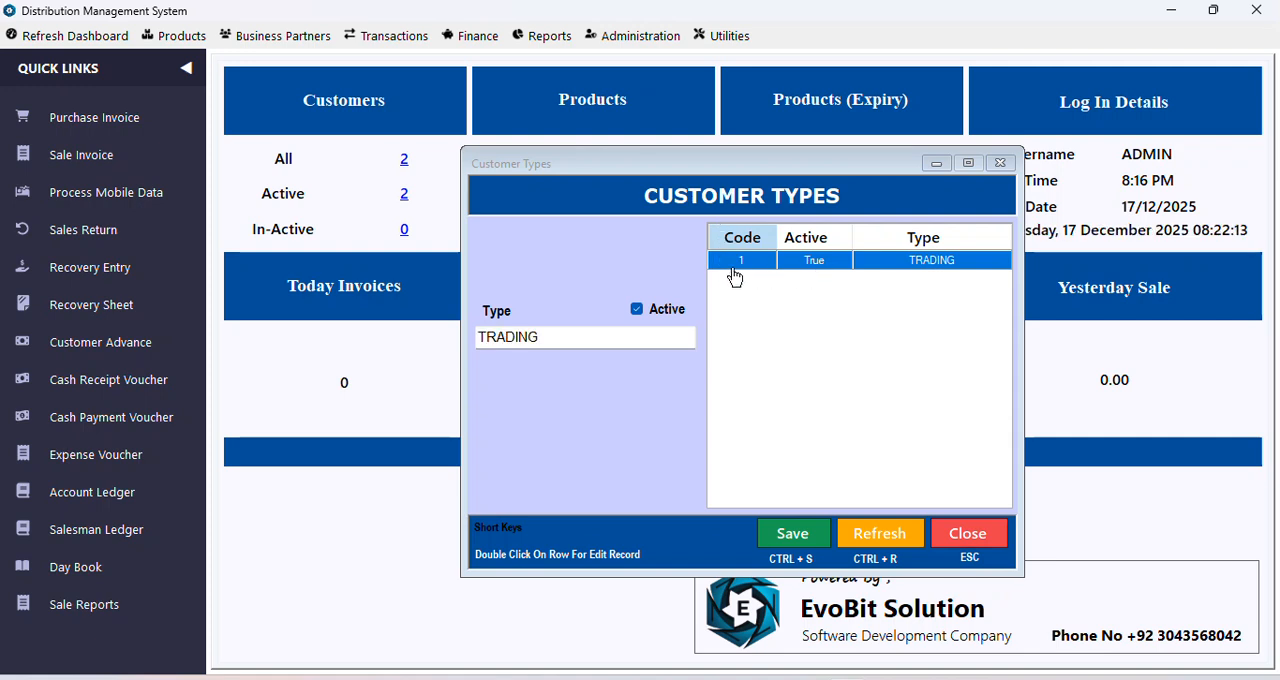
pyautogui.click(868, 529)
pyautogui.doubleClick(806, 264)
pyautogui.click(556, 338)
pyautogui.doubleClick(556, 338)
pyautogui.write('RETAILERS')
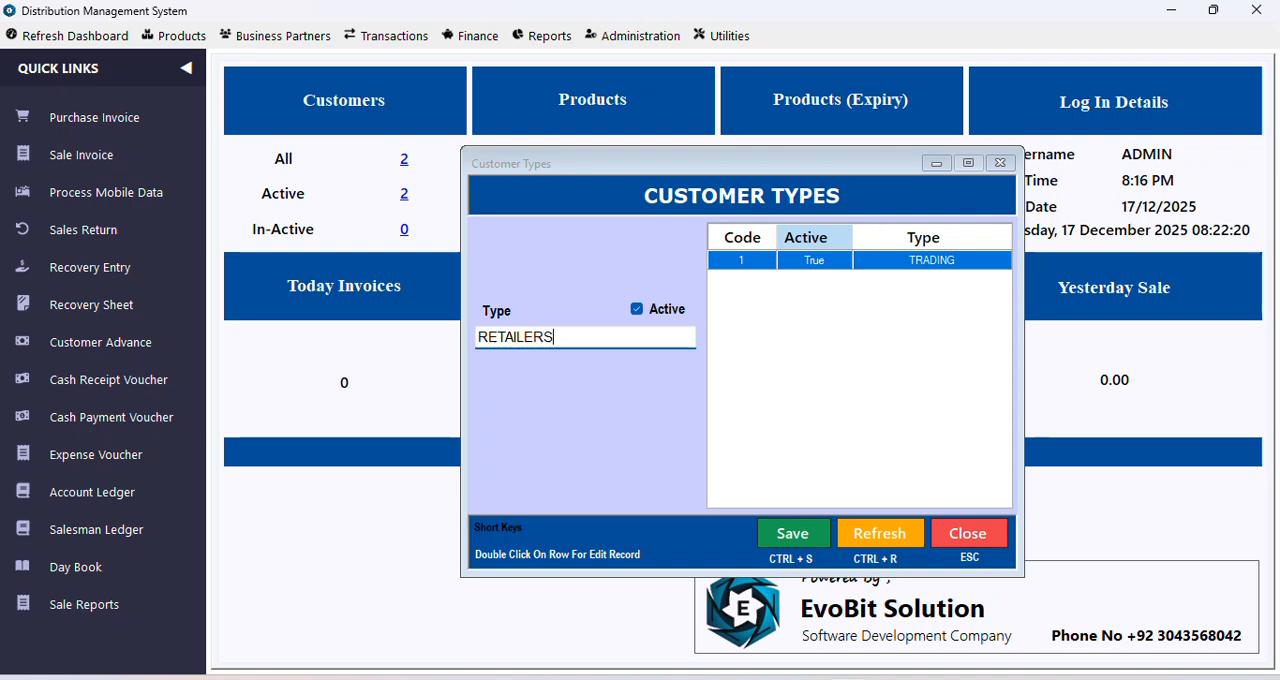
pyautogui.click(812, 535)
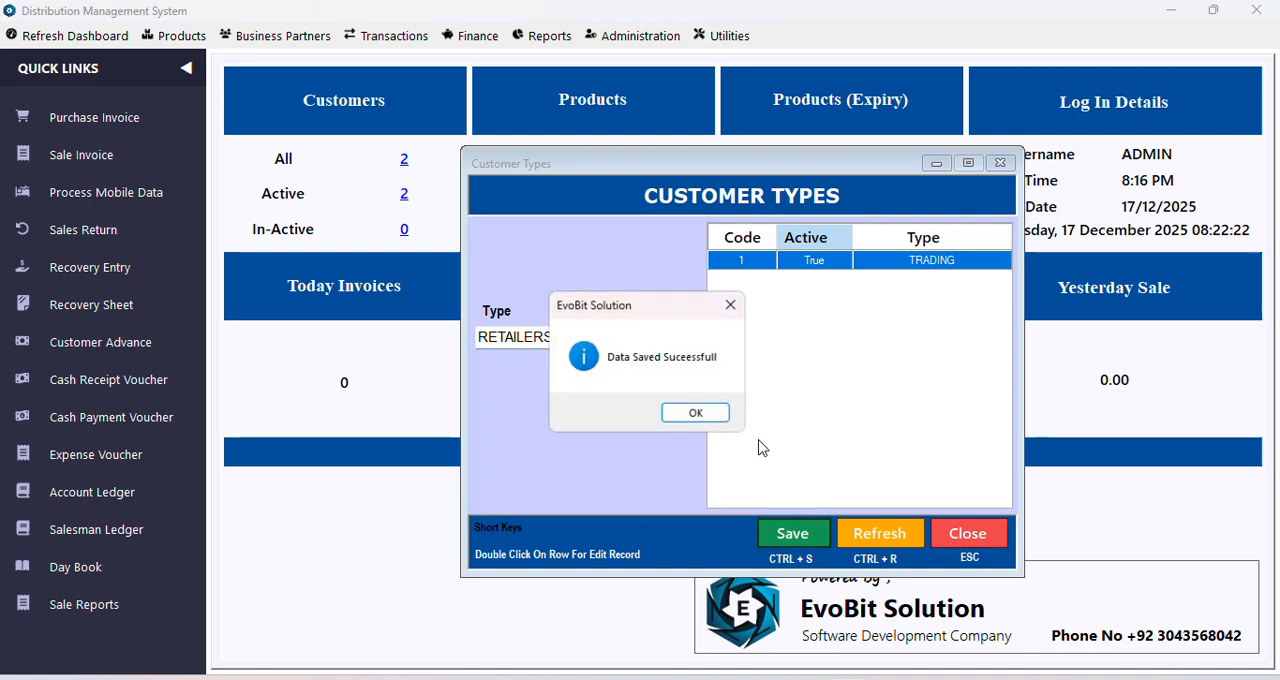
pyautogui.click(694, 413)
# Step: Add and save a new active customer type named WHOLE SELLER, and close the Customer Types form
pyautogui.write('WO')
pyautogui.press('BackSpace')
pyautogui.write('HOLE S')
pyautogui.press('BackSpace')
pyautogui.write('E SELLER')
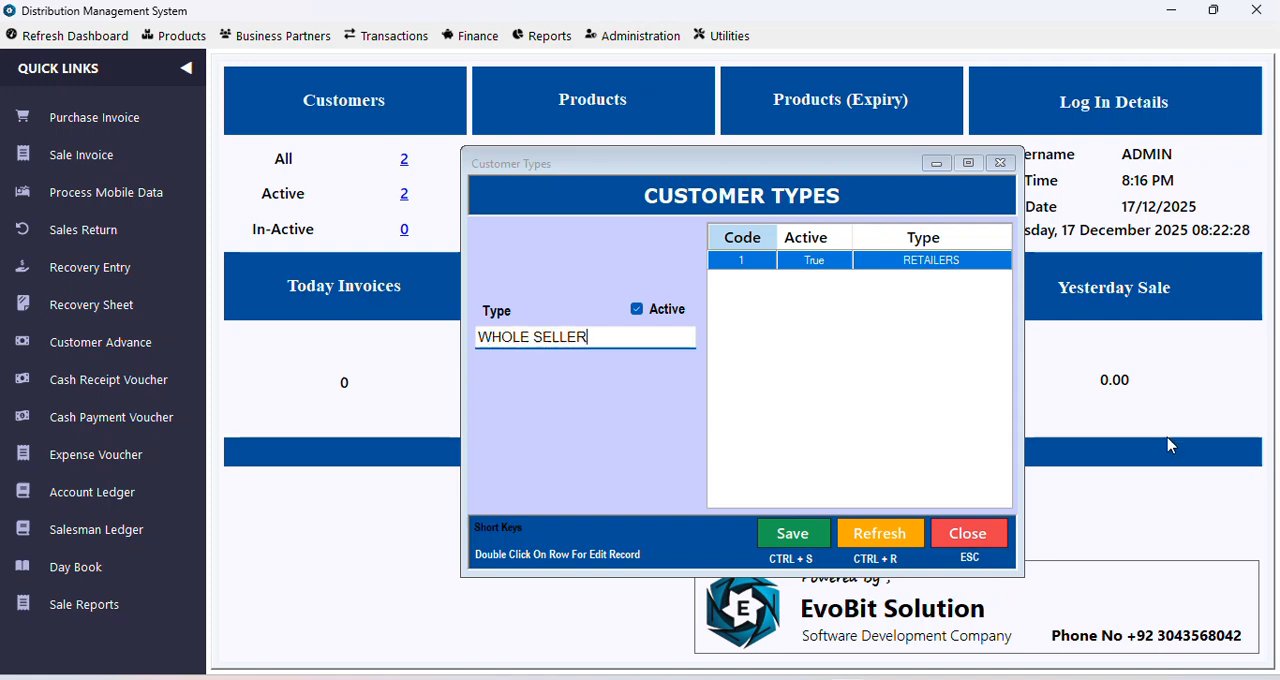
pyautogui.click(790, 534)
pyautogui.click(676, 412)
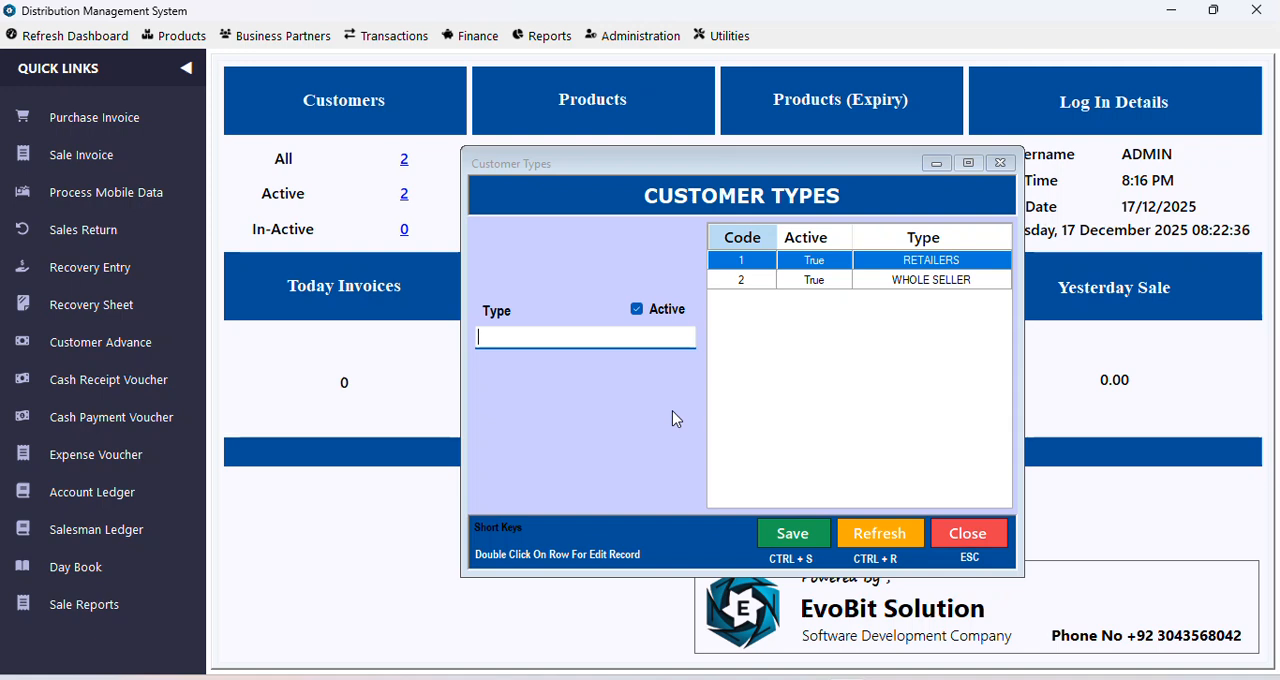
pyautogui.click(971, 532)
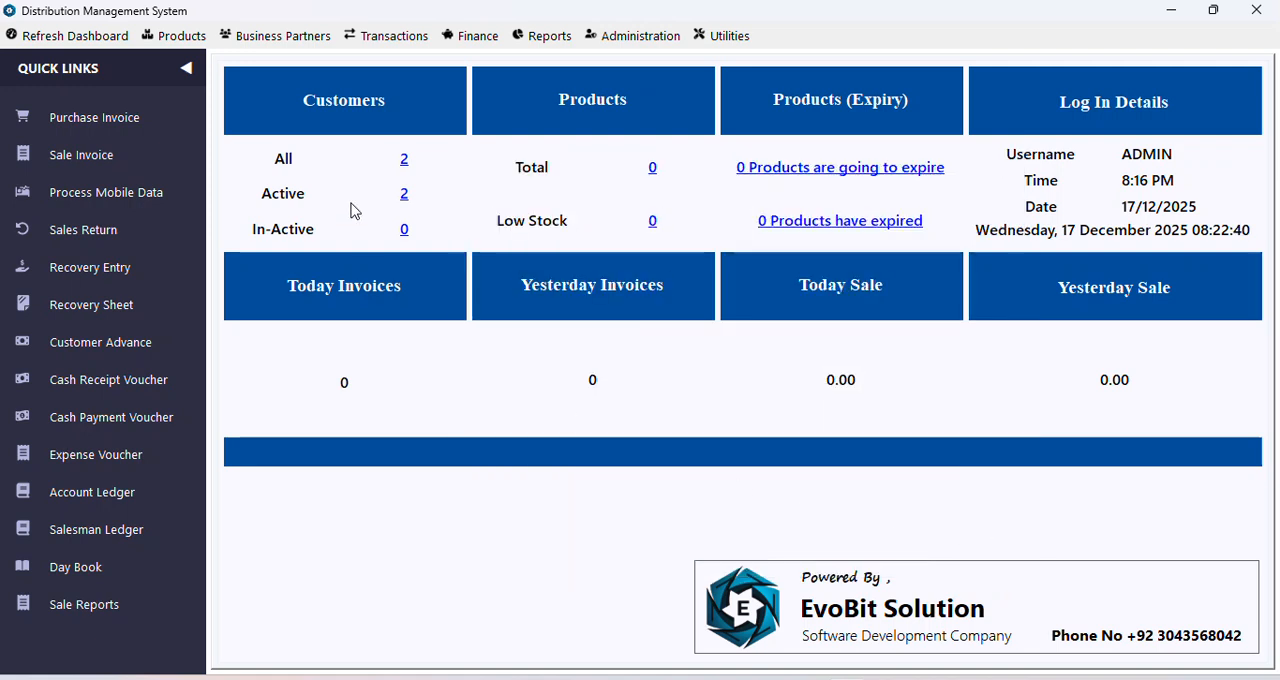
# Step: Open the new customer form and examine the existing customer rows and the Area choices
pyautogui.click(272, 36)
pyautogui.moveTo(271, 69)
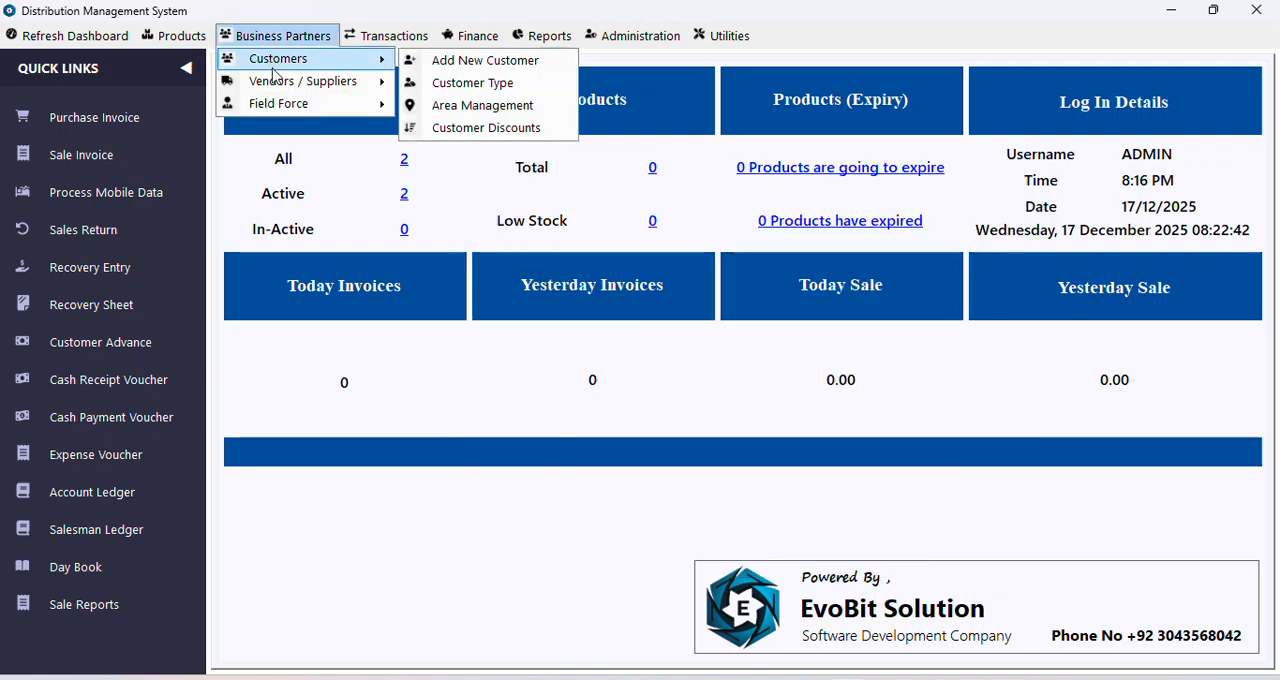
pyautogui.click(447, 62)
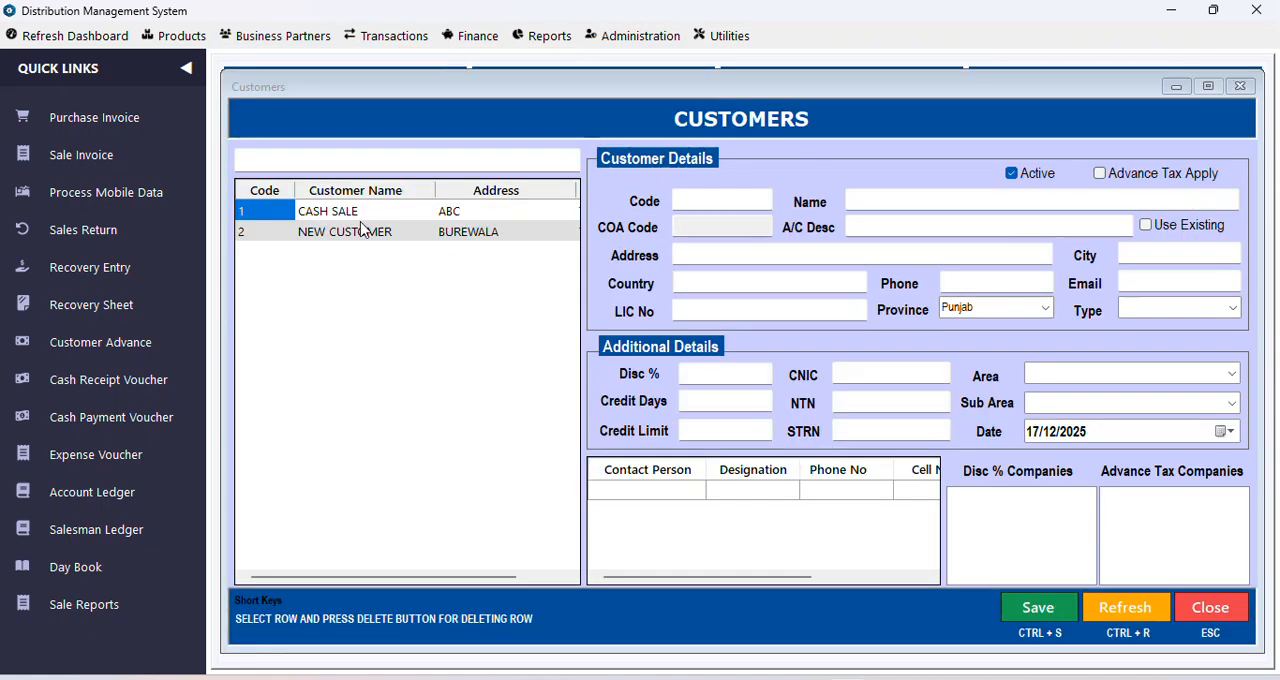
pyautogui.moveTo(338, 578)
pyautogui.mouseDown()
pyautogui.moveTo(447, 583)
pyautogui.moveTo(315, 568)
pyautogui.mouseUp()
pyautogui.click(319, 218)
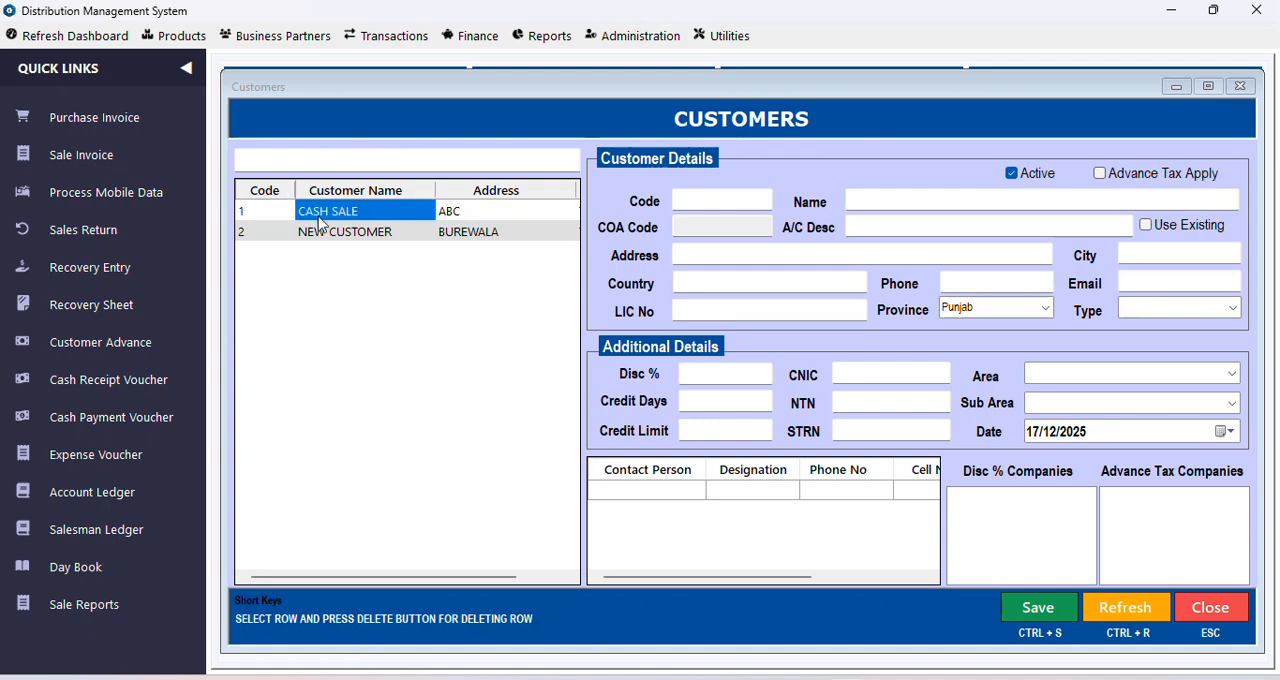
pyautogui.click(368, 233)
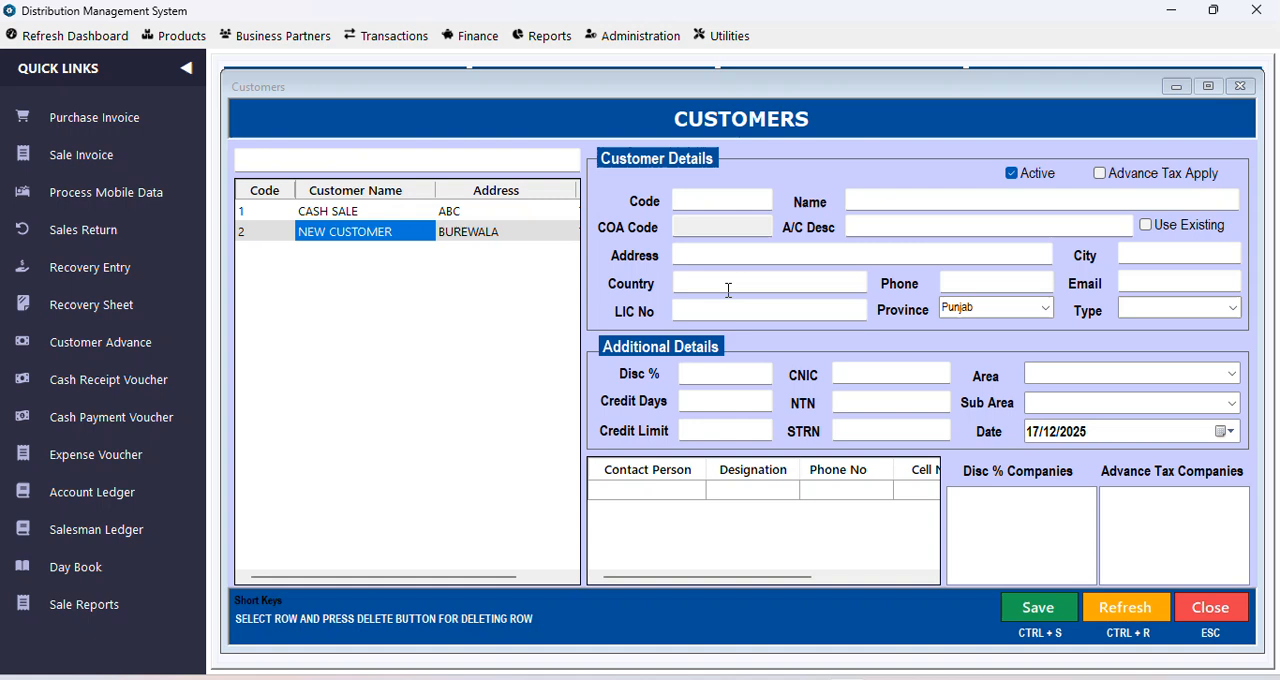
pyautogui.click(1234, 374)
pyautogui.click(1234, 374)
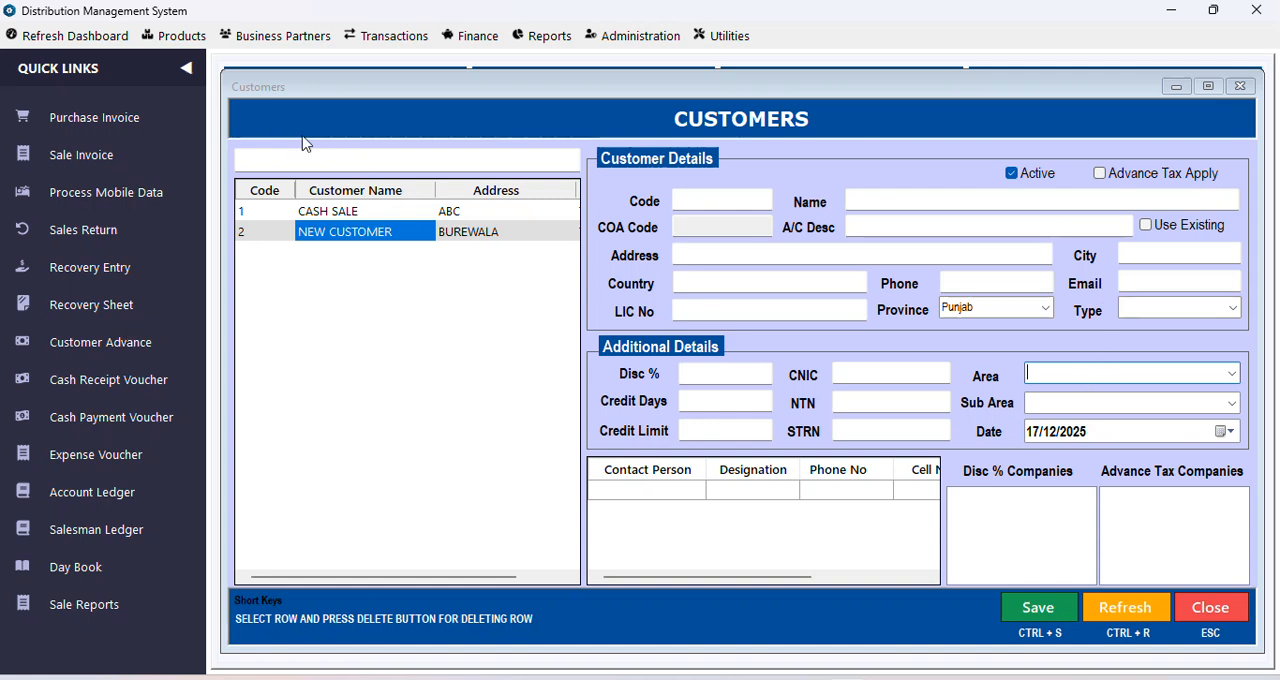
# Step: Open the Area Management form and close the Customers form behind it
pyautogui.click(251, 44)
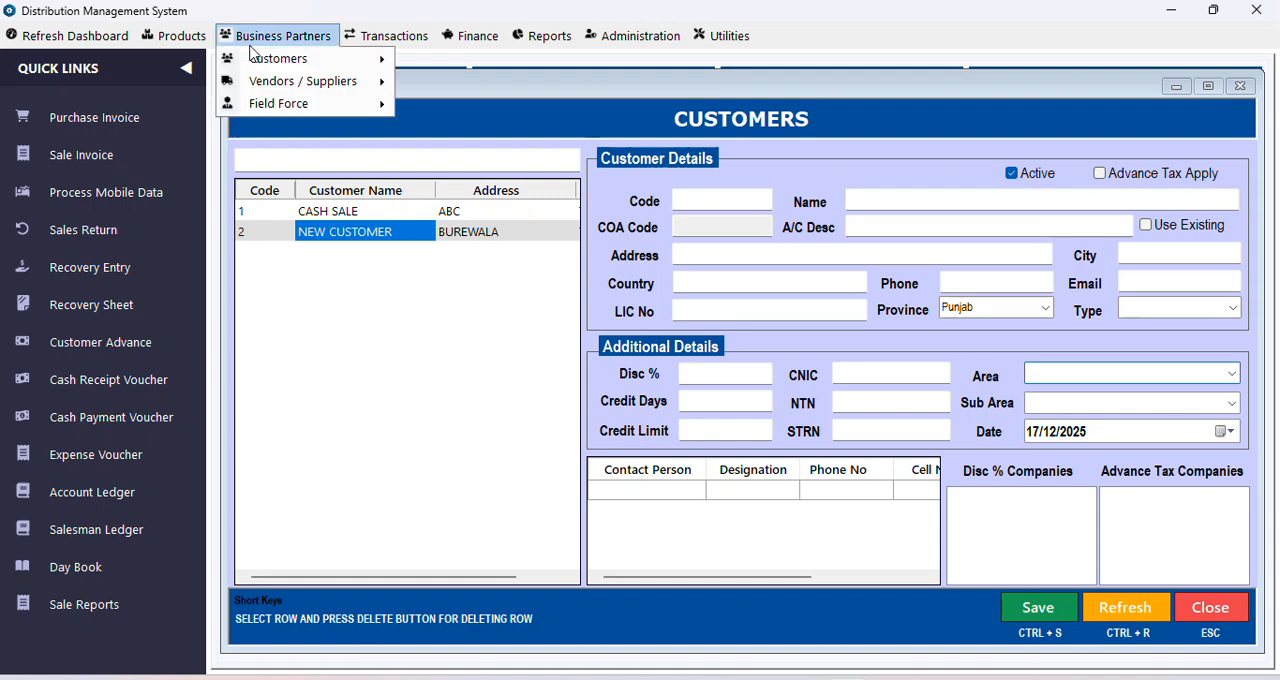
pyautogui.moveTo(265, 64)
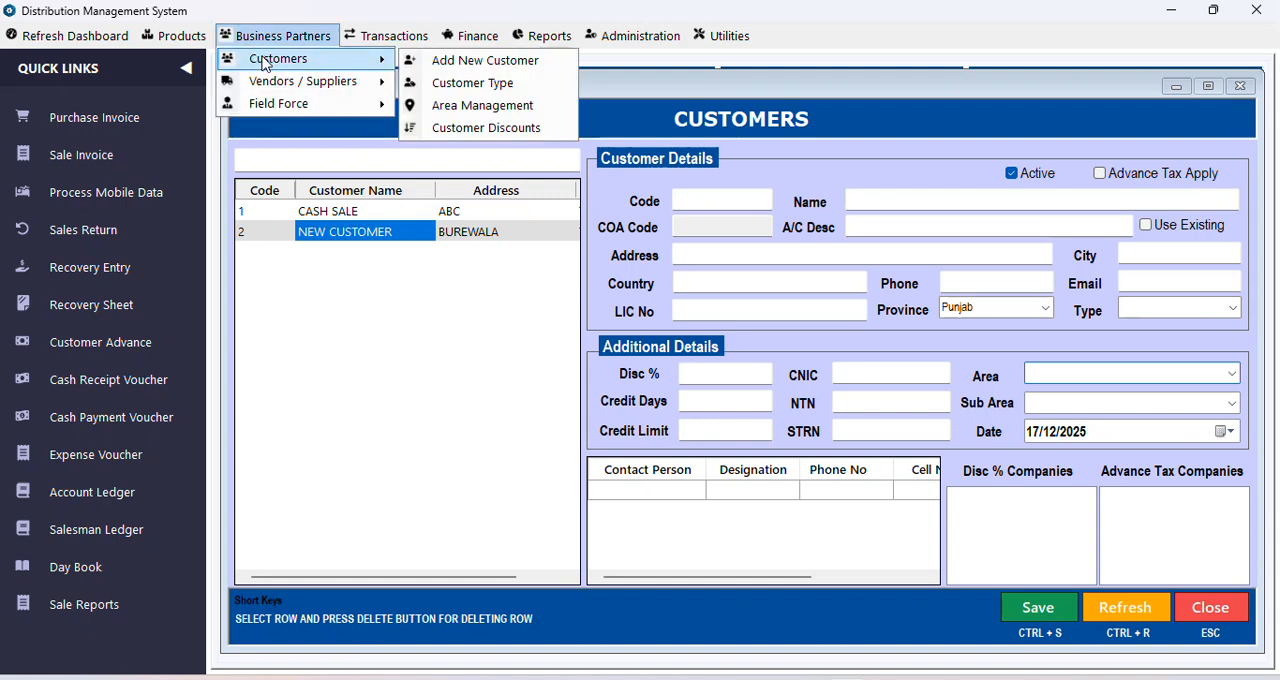
pyautogui.click(455, 108)
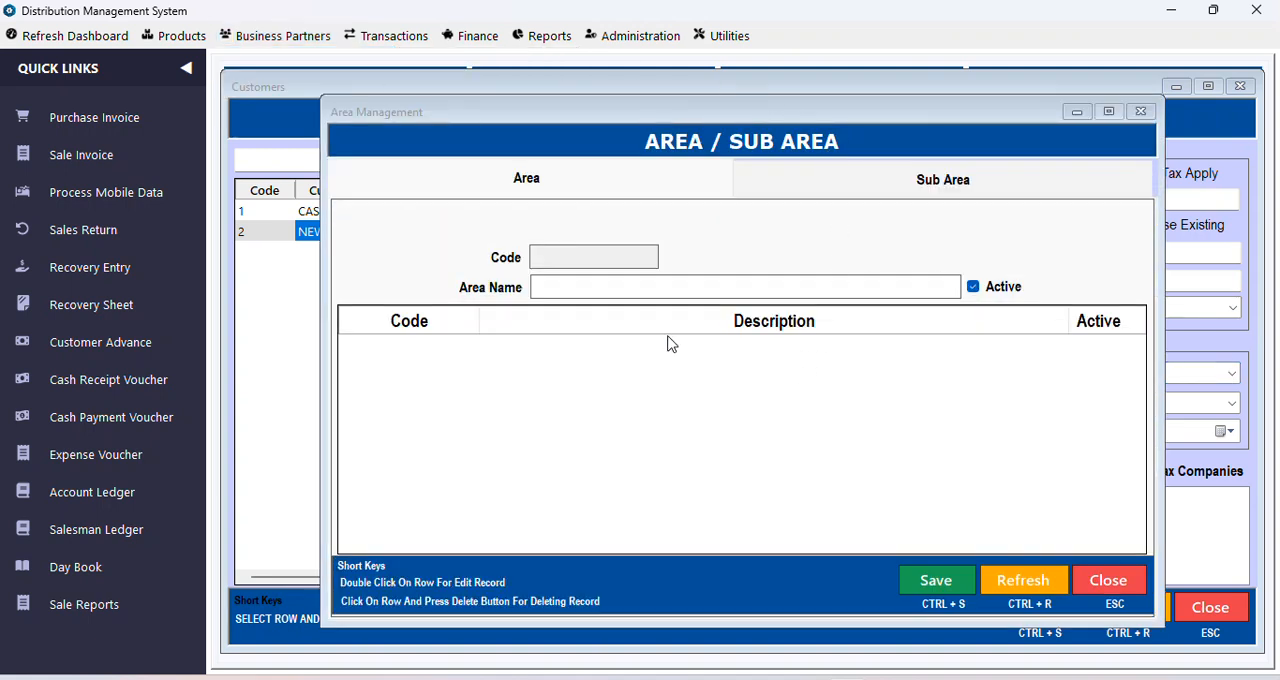
pyautogui.click(1240, 86)
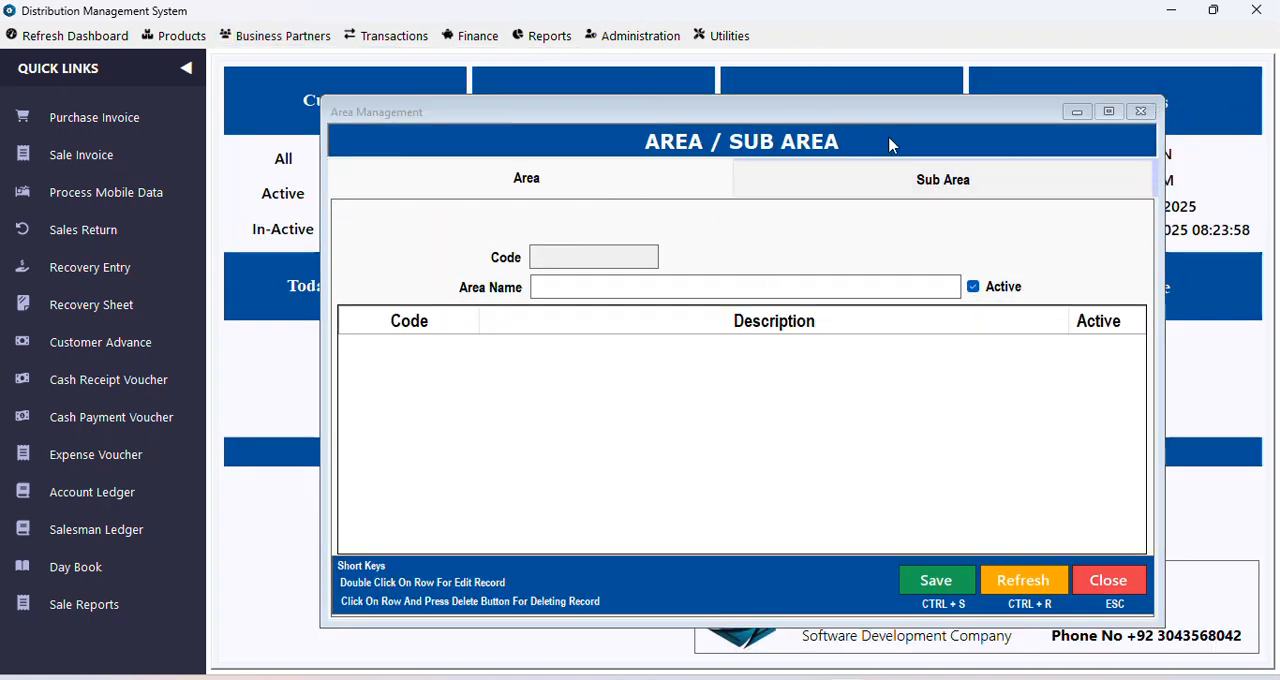
pyautogui.moveTo(769, 109); pyautogui.dragTo(705, 94)
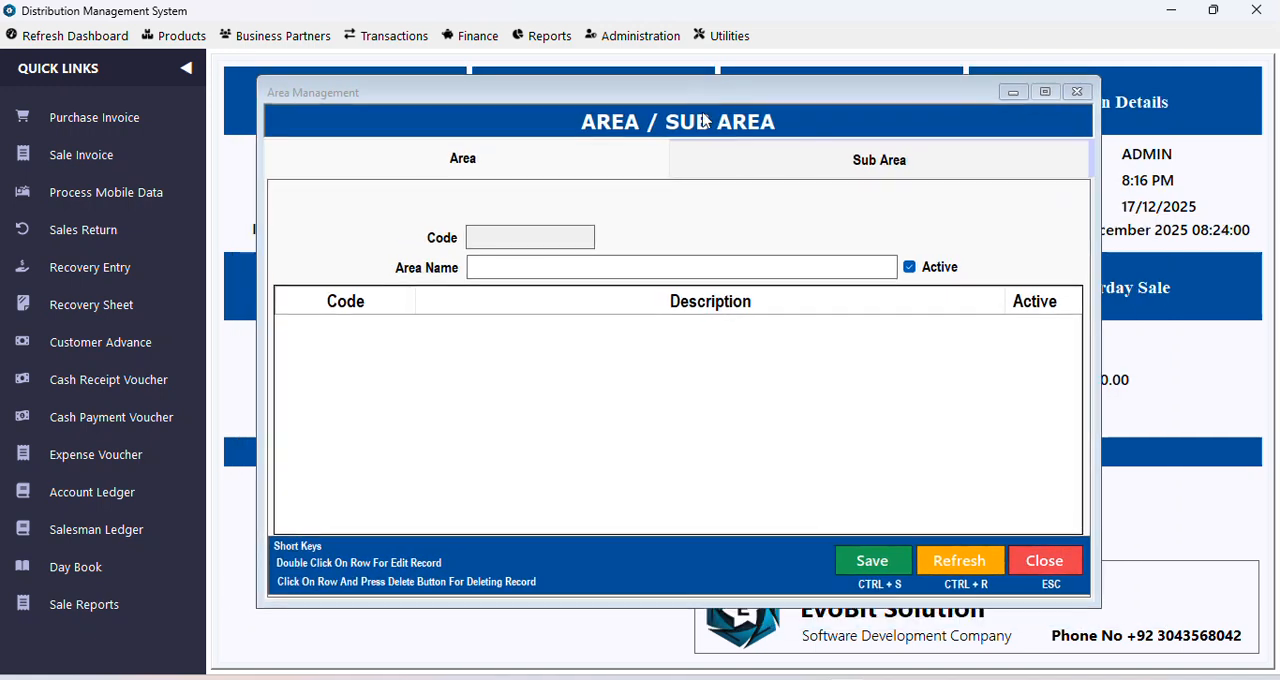
# Step: Add and save a new active area named ABC ROAD
pyautogui.click(765, 154)
pyautogui.click(537, 173)
pyautogui.write('ABC ROAD')
pyautogui.click(872, 567)
pyautogui.click(694, 413)
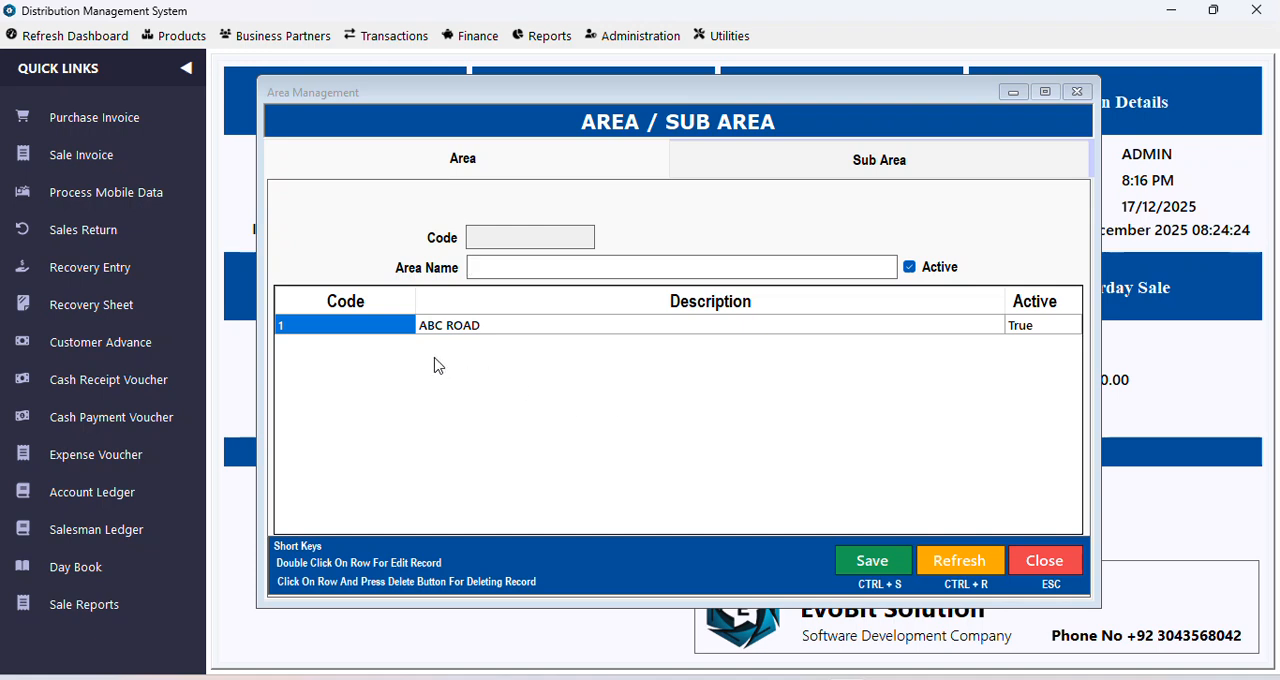
# Step: Add and save a second active area named XYZ COLONY
pyautogui.click(537, 272)
pyautogui.write('XYZ ROAD')
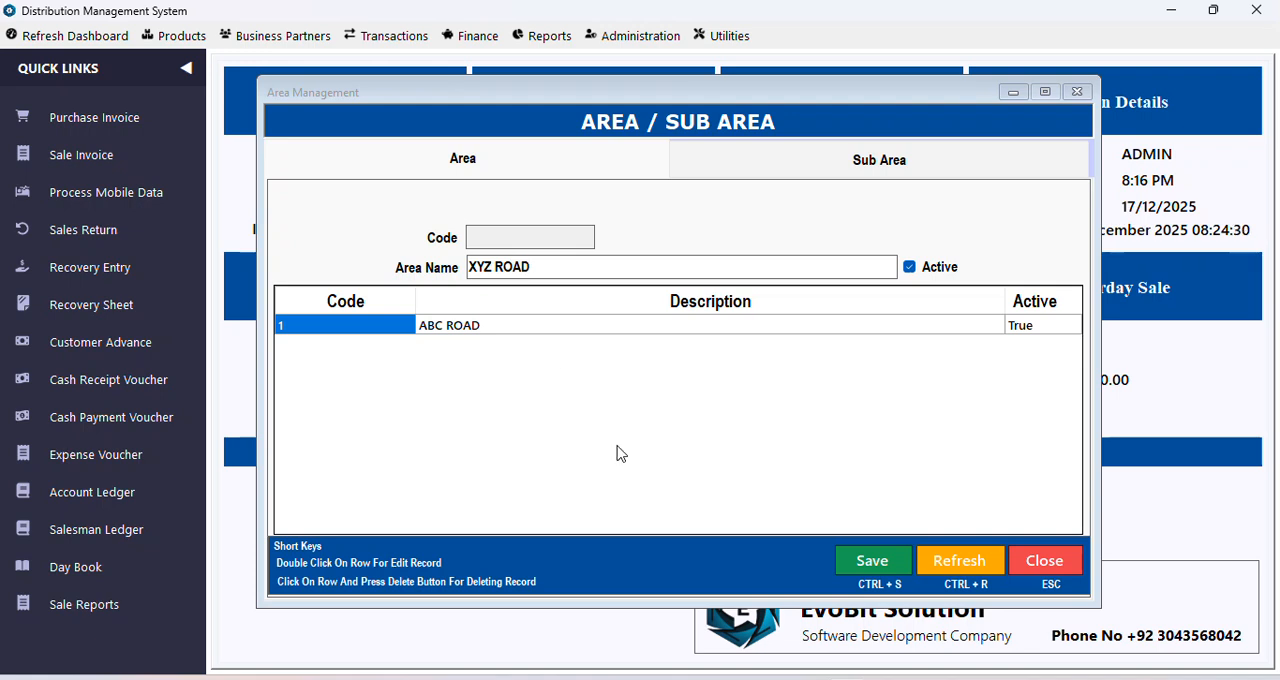
pyautogui.press('BackSpace')
pyautogui.press('BackSpace')
pyautogui.press('BackSpace')
pyautogui.press('BackSpace')
pyautogui.write('COLONY')
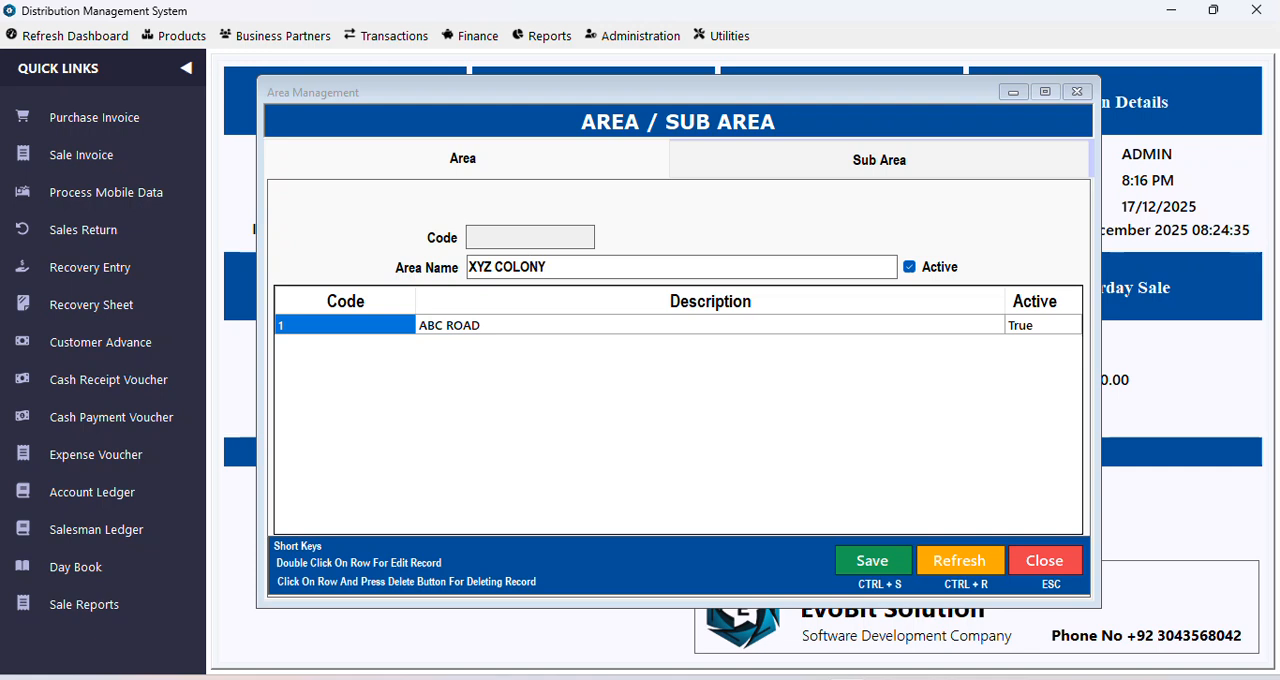
pyautogui.click(866, 558)
pyautogui.click(704, 418)
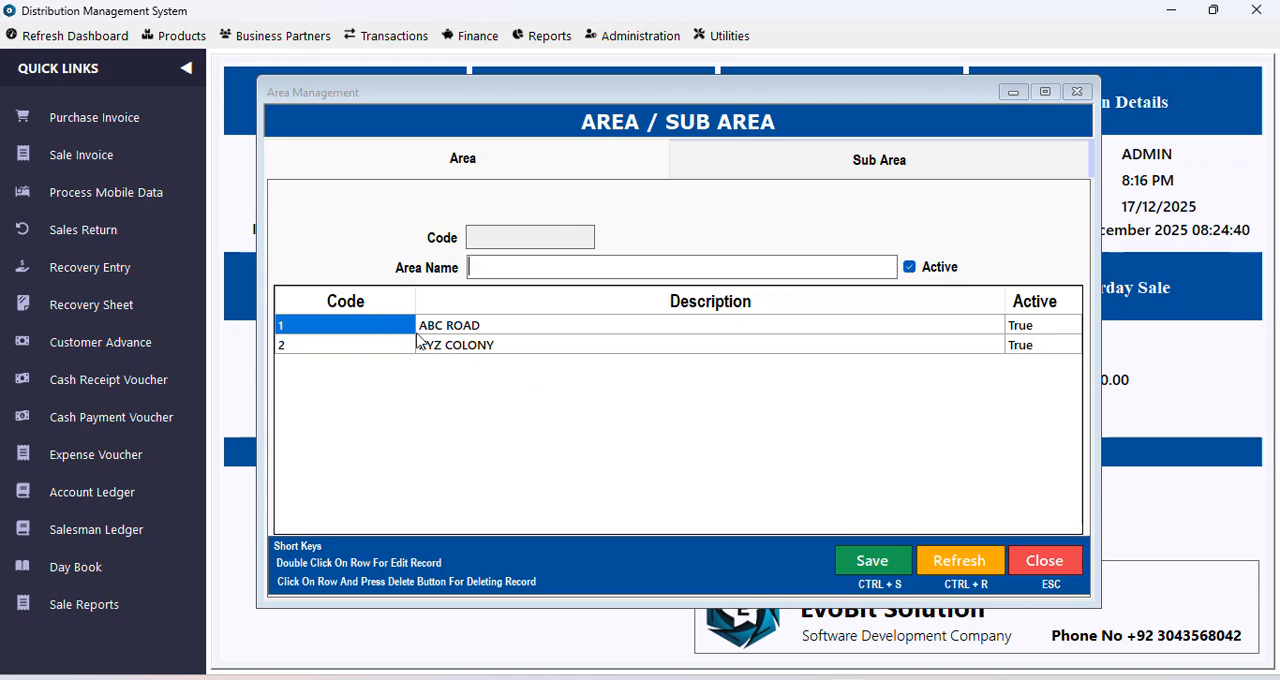
# Step: Switch to sub area entry, keeping ABC ROAD as the parent area and preparing the sub area name for entry
pyautogui.click(895, 166)
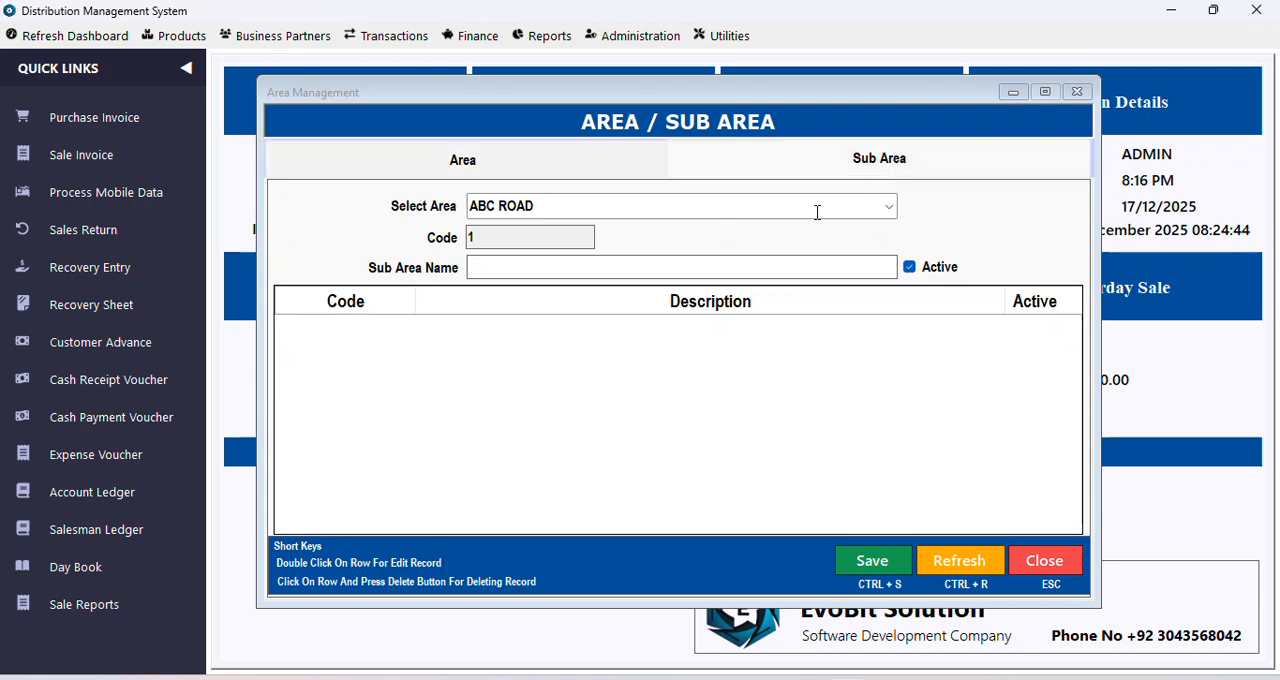
pyautogui.click(885, 208)
pyautogui.click(885, 208)
pyautogui.click(885, 210)
pyautogui.click(885, 210)
pyautogui.click(885, 210)
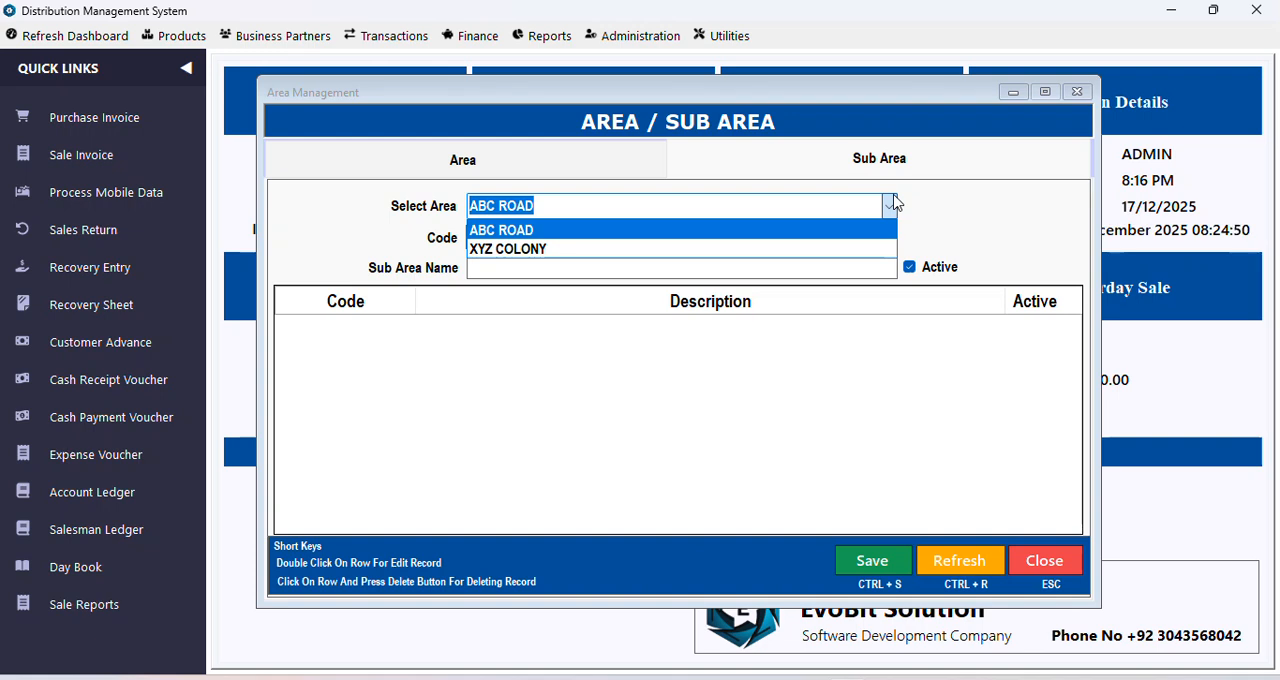
pyautogui.click(893, 205)
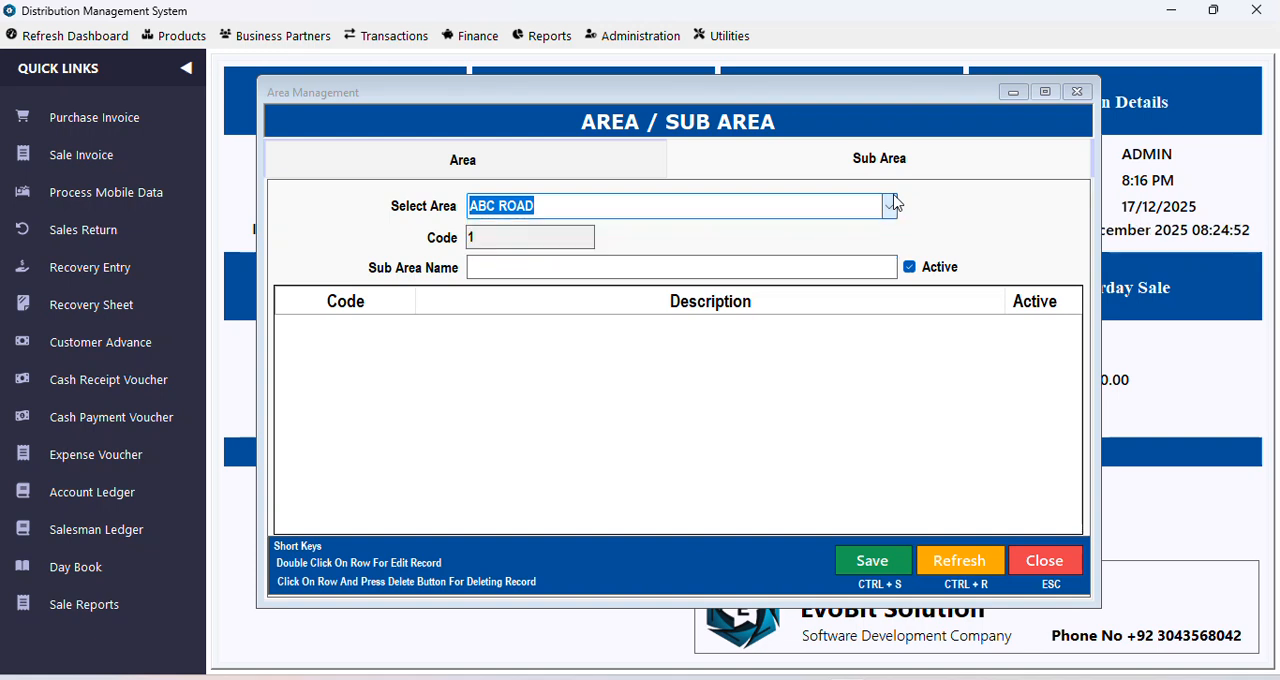
pyautogui.click(556, 273)
pyautogui.write('ABC ROAD ')
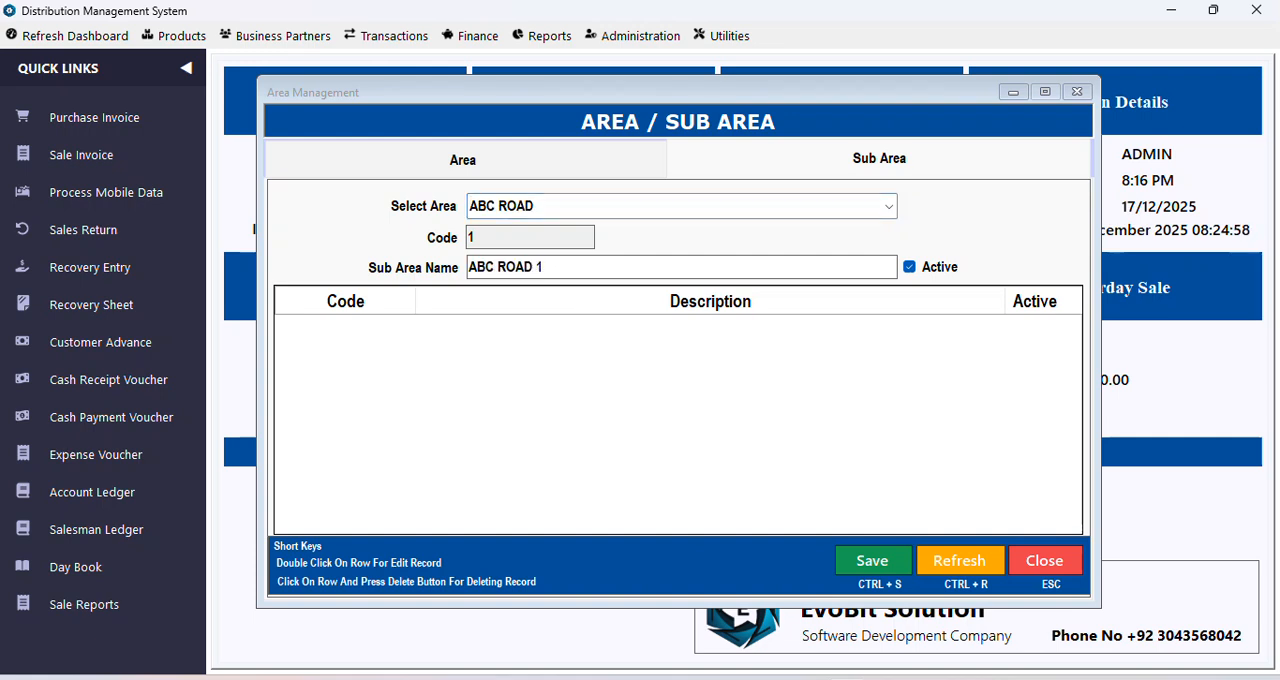
pyautogui.write('1')
pyautogui.hotkey('ctrl', 'a')
pyautogui.press('BackSpace')
# Step: Name the new sub area of ABC ROAD as SUB ABC ROAD 1 and save it
pyautogui.write('S')
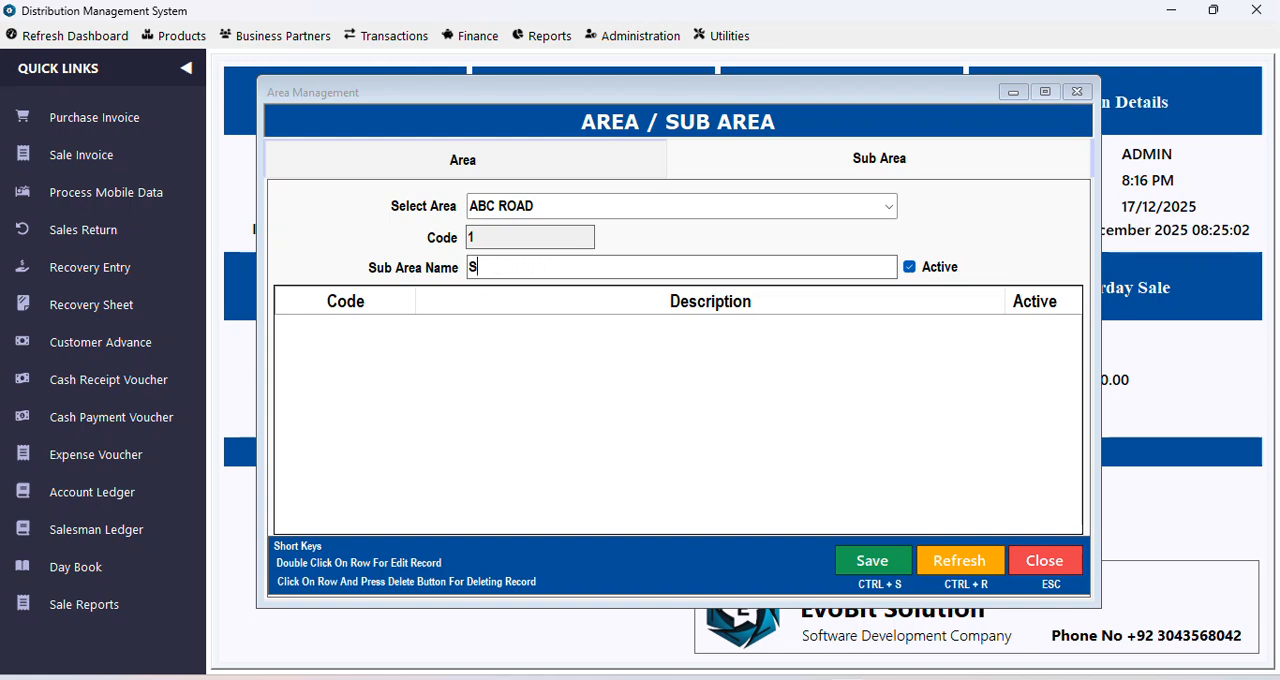
pyautogui.write('UB ABC ROAD')
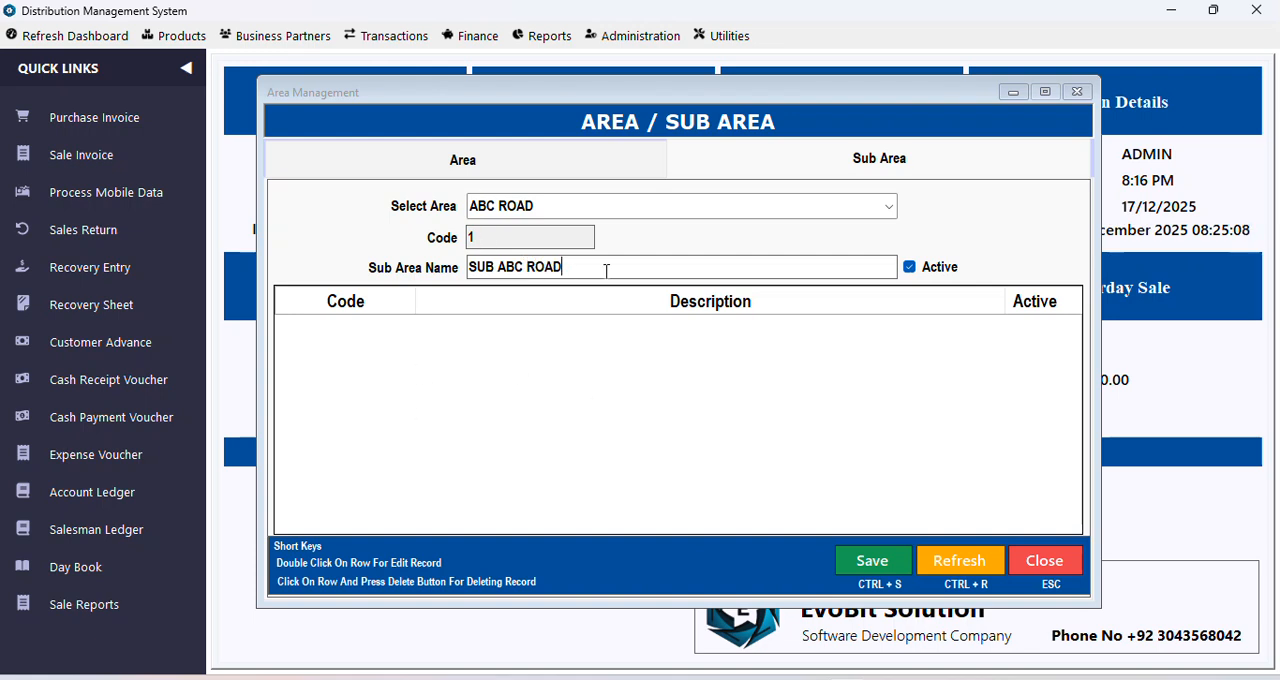
pyautogui.write(' 1')
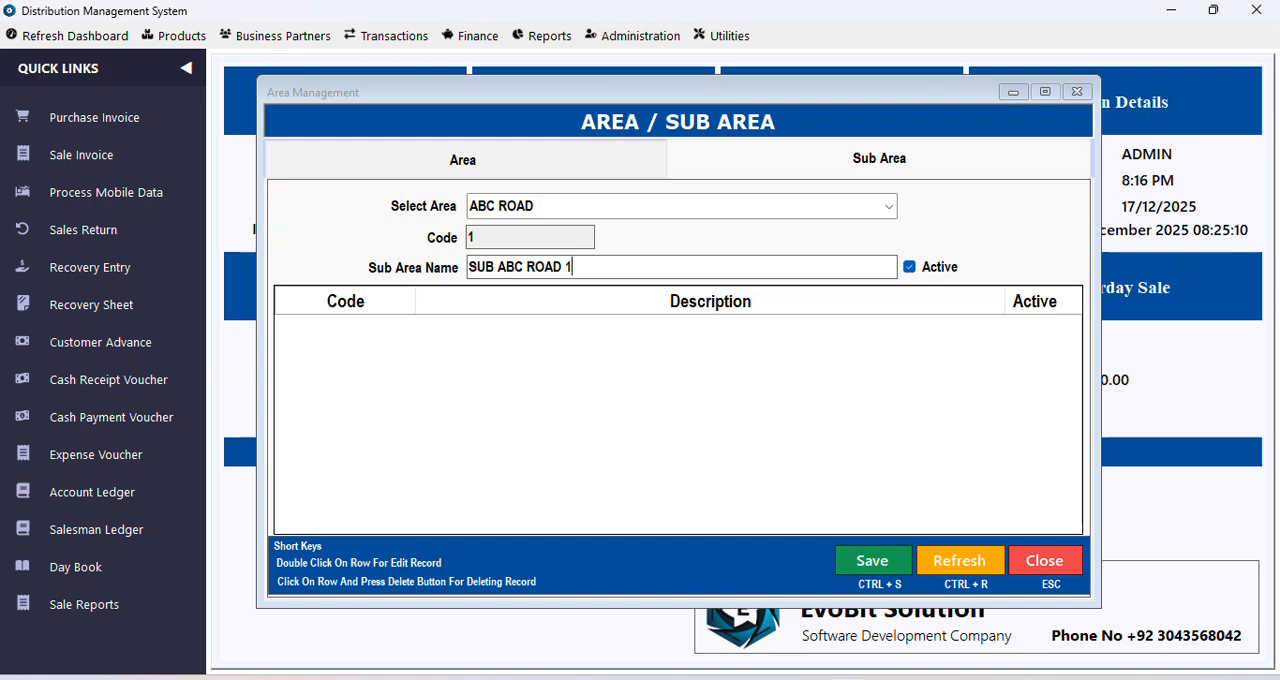
pyautogui.click(870, 562)
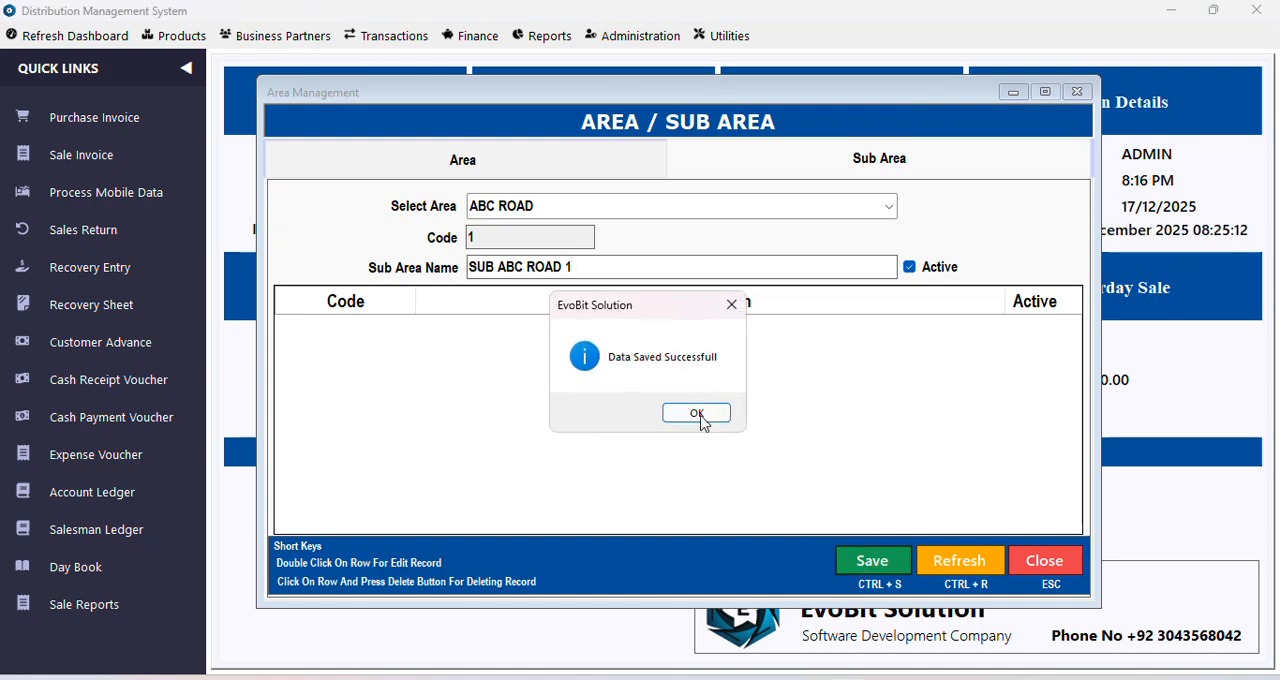
pyautogui.click(700, 420)
# Step: Add and save the sub area SUB ABC ROAD 2 under ABC ROAD, and check the sub area rows
pyautogui.click(603, 271)
pyautogui.write('SUB ABC ROAD')
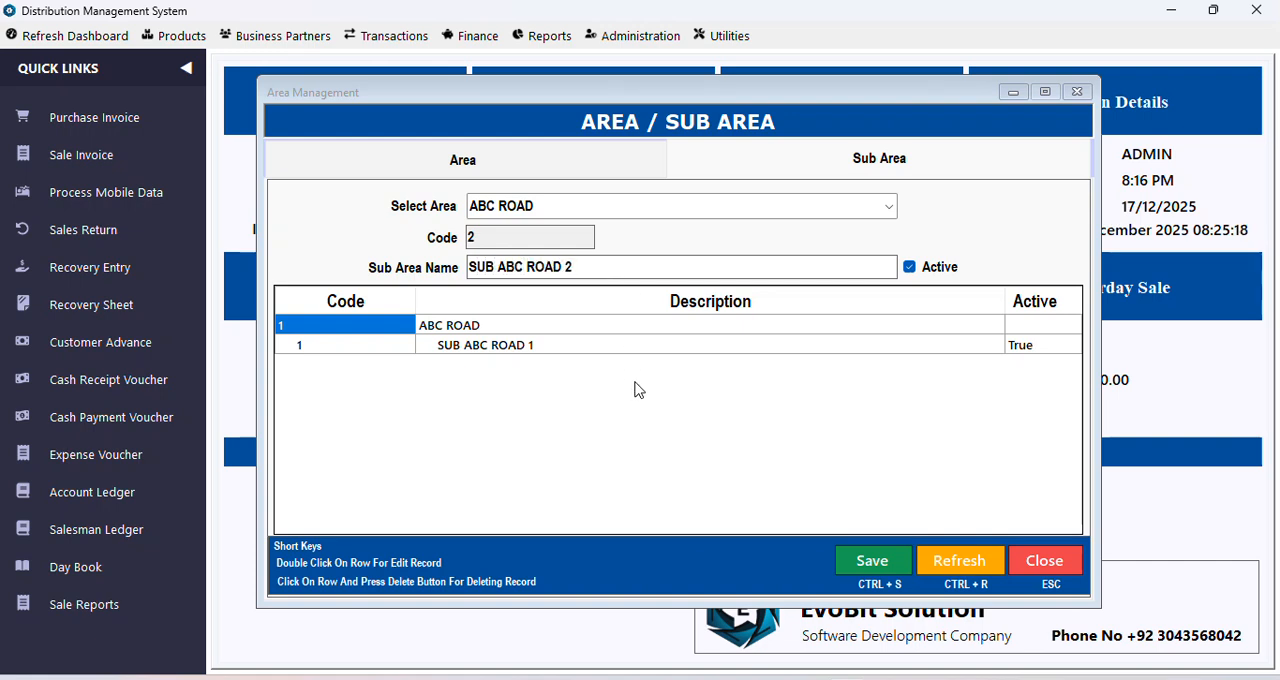
pyautogui.click(872, 560)
pyautogui.click(690, 414)
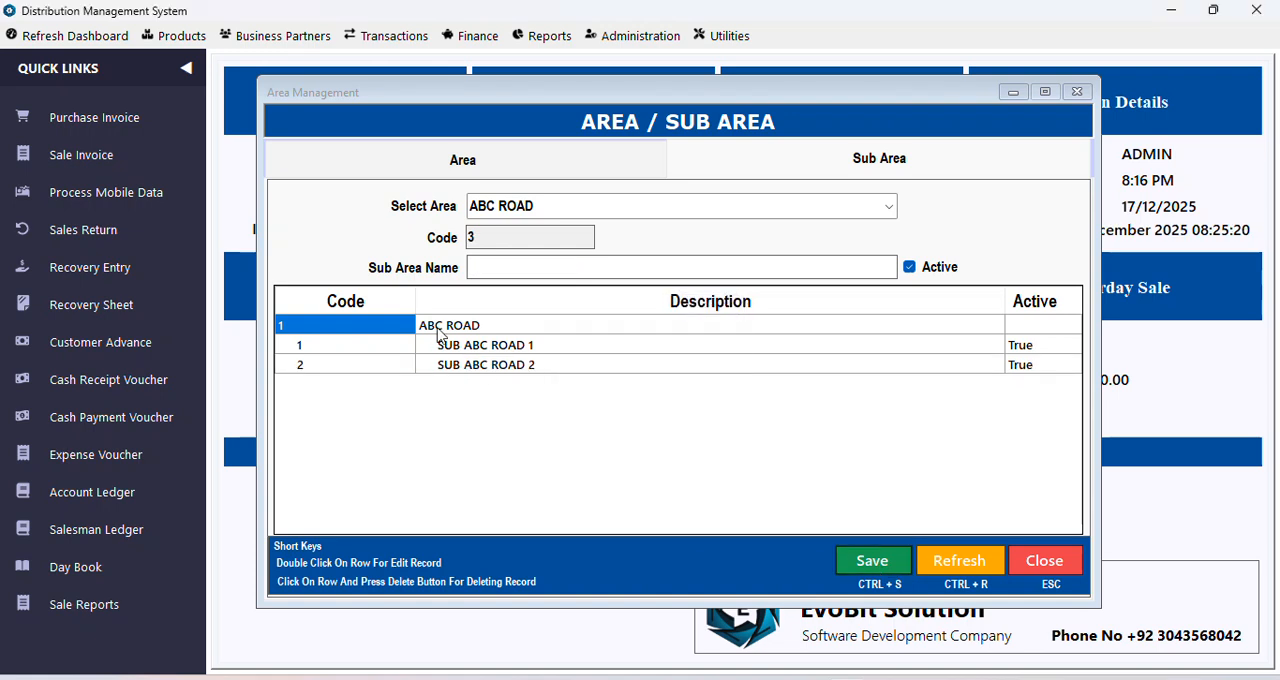
pyautogui.click(440, 330)
pyautogui.click(432, 345)
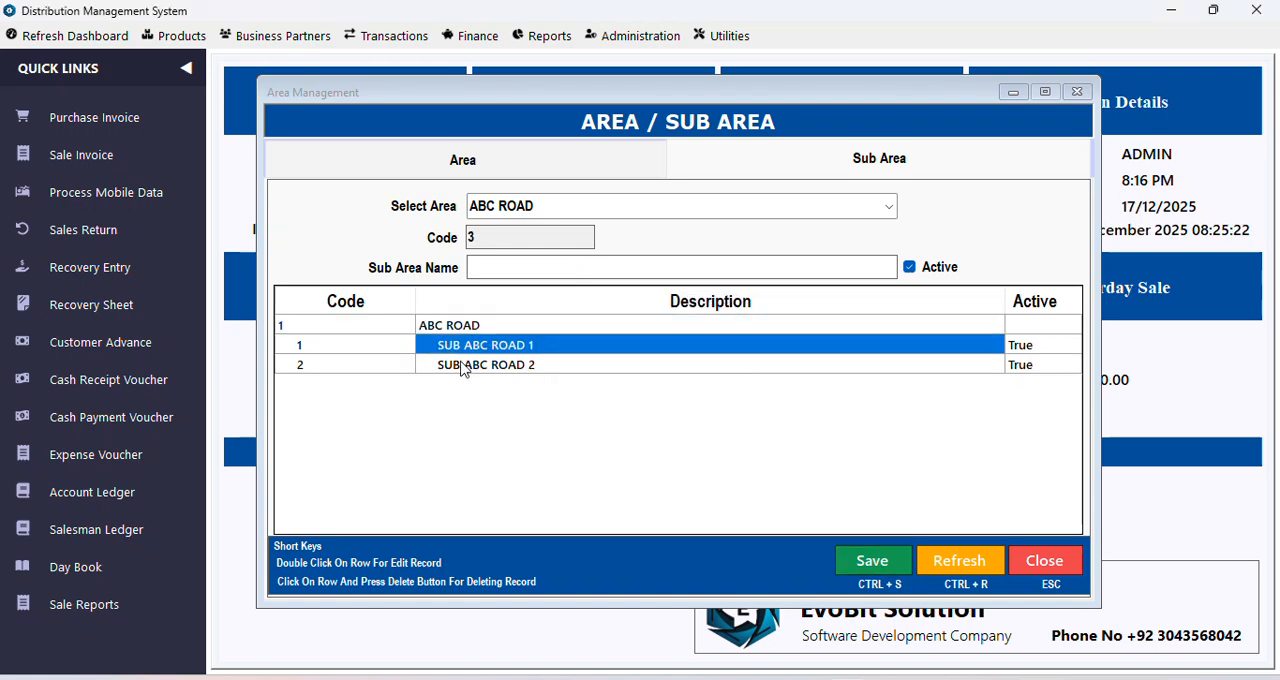
pyautogui.click(463, 366)
# Step: Add and save the sub area SUB XYZ COLONY 1 under the parent area XYZ COLONY
pyautogui.click(889, 206)
pyautogui.click(792, 246)
pyautogui.click(519, 266)
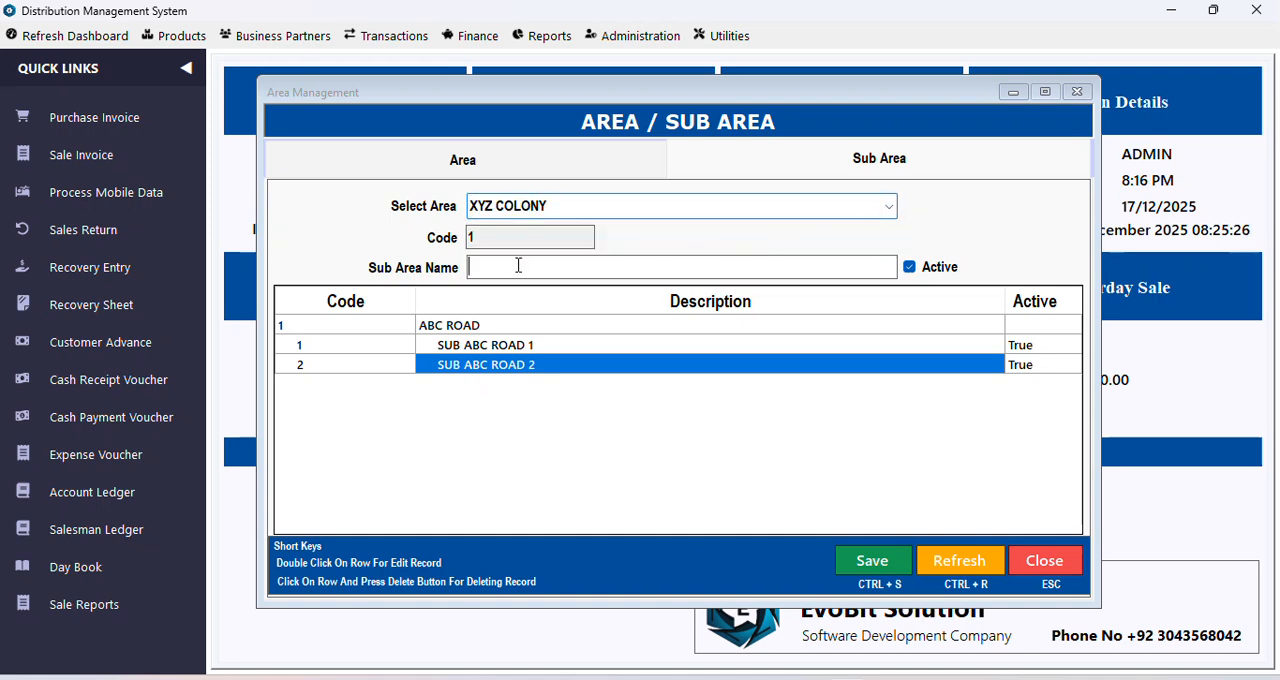
pyautogui.write('XYZ')
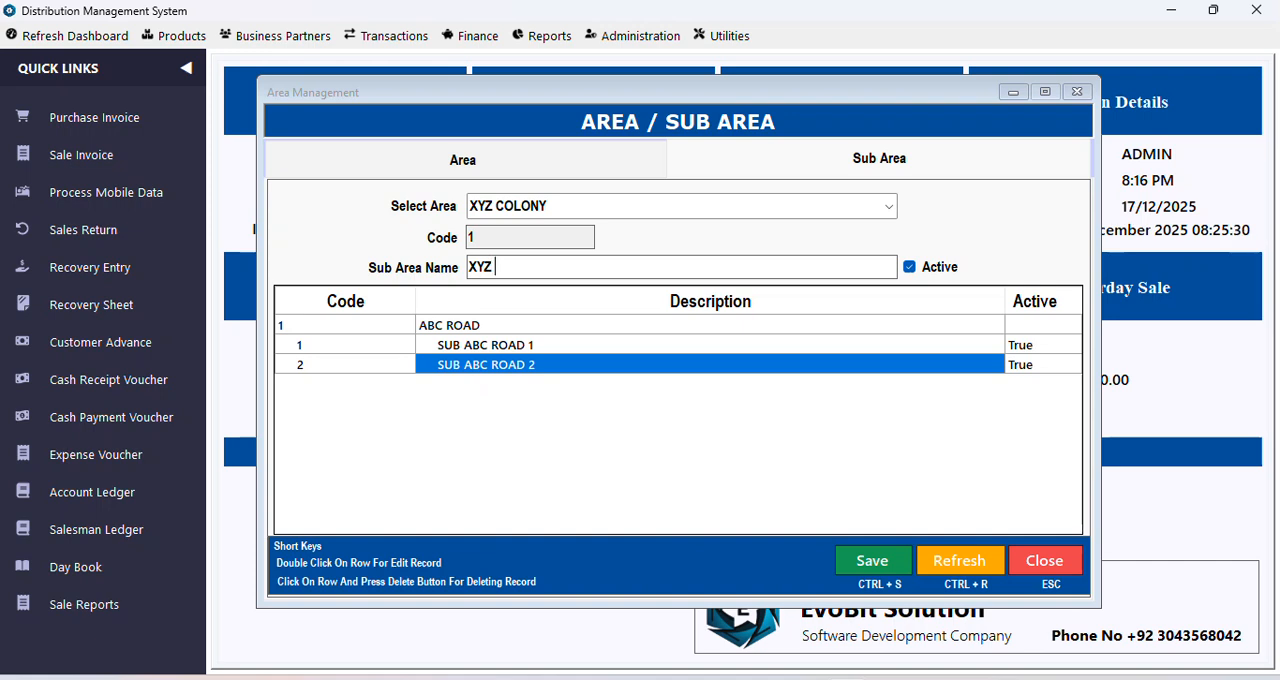
pyautogui.press('BackSpace')
pyautogui.write('SUB XYZ COLONY 1')
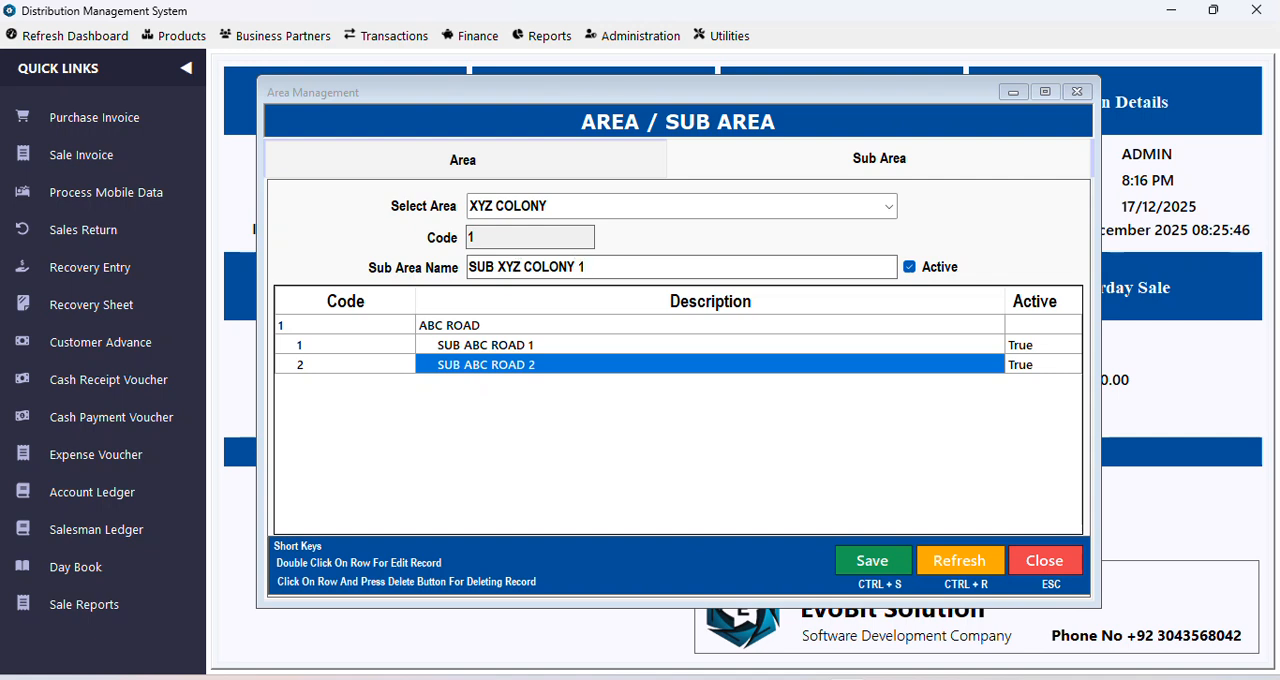
pyautogui.click(868, 558)
pyautogui.click(709, 420)
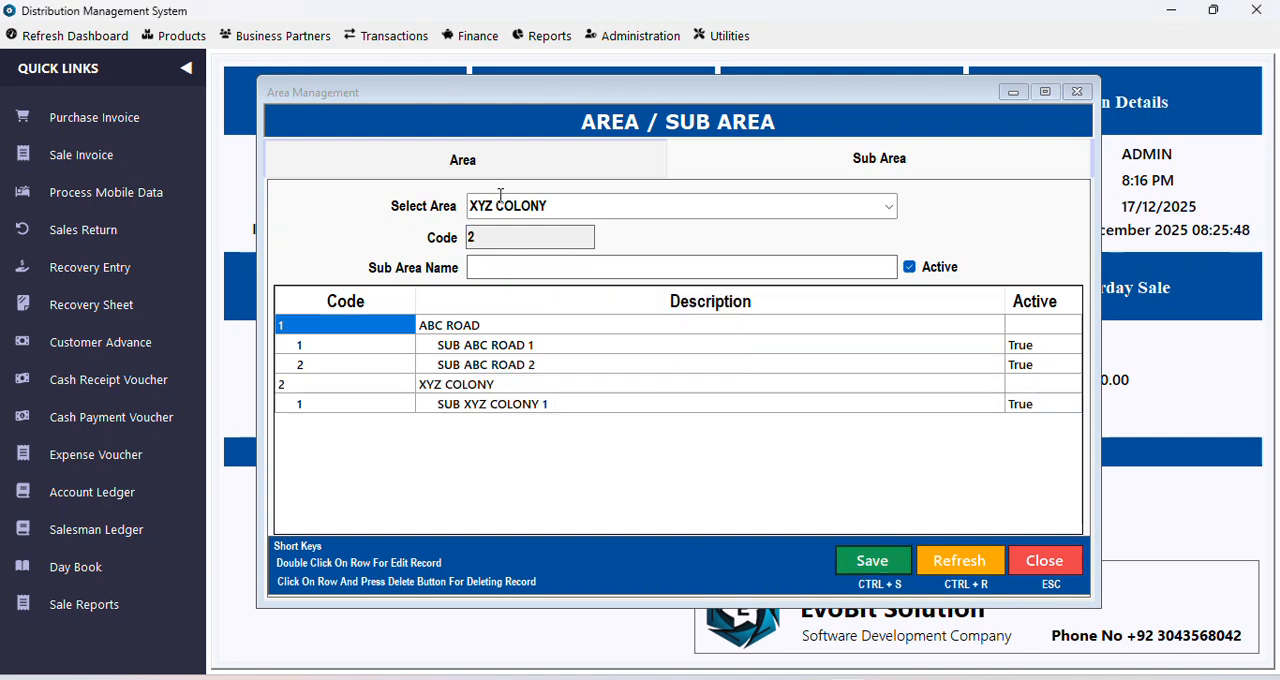
# Step: Check the XYZ COLONY entries and the area list, and close area management
pyautogui.click(352, 393)
pyautogui.click(432, 388)
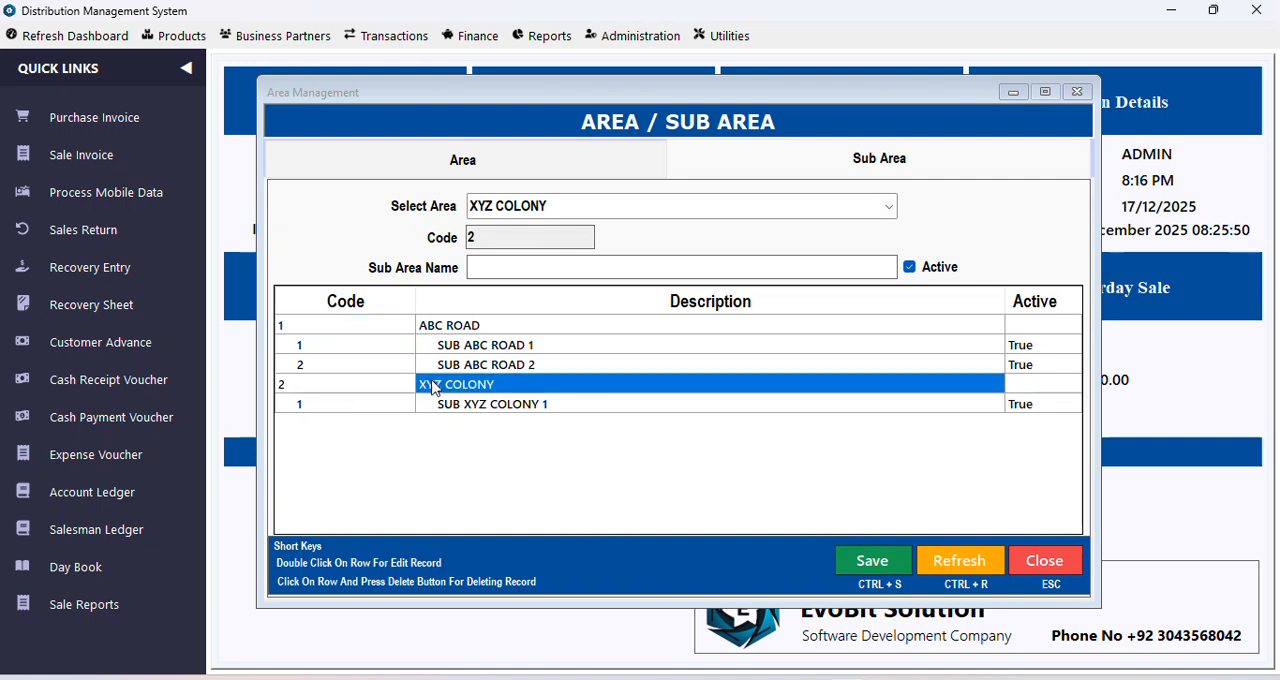
pyautogui.click(462, 410)
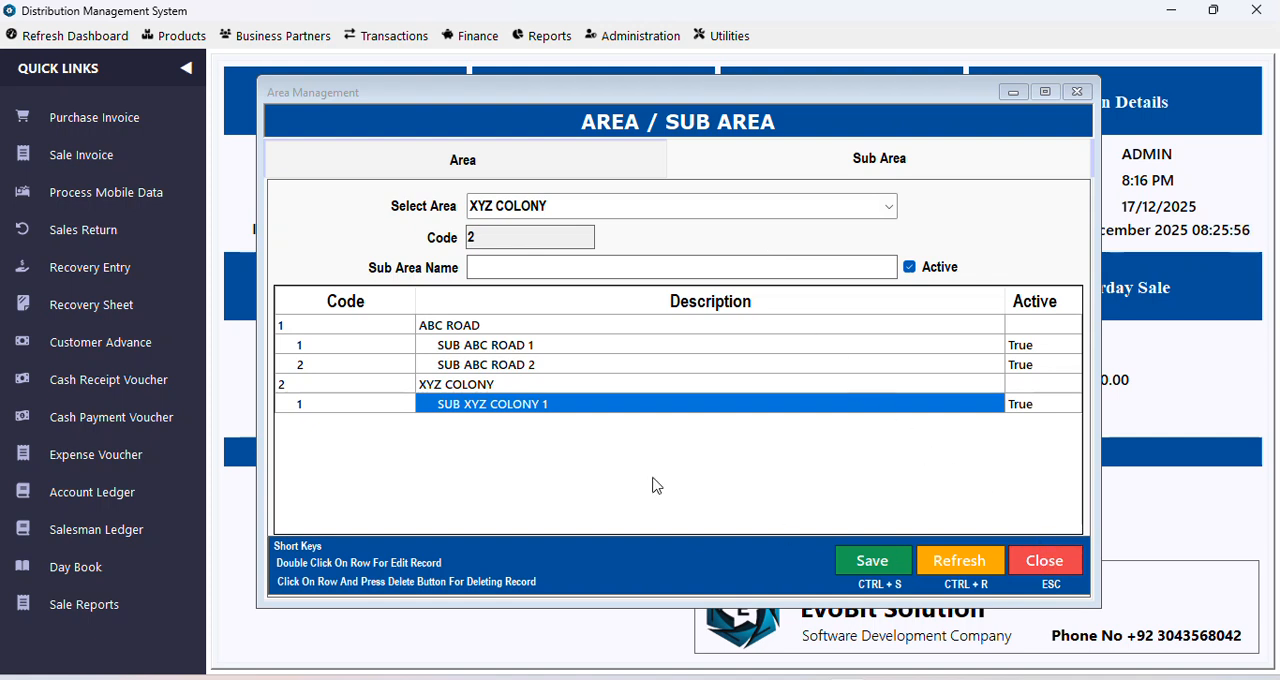
pyautogui.click(465, 162)
pyautogui.click(723, 163)
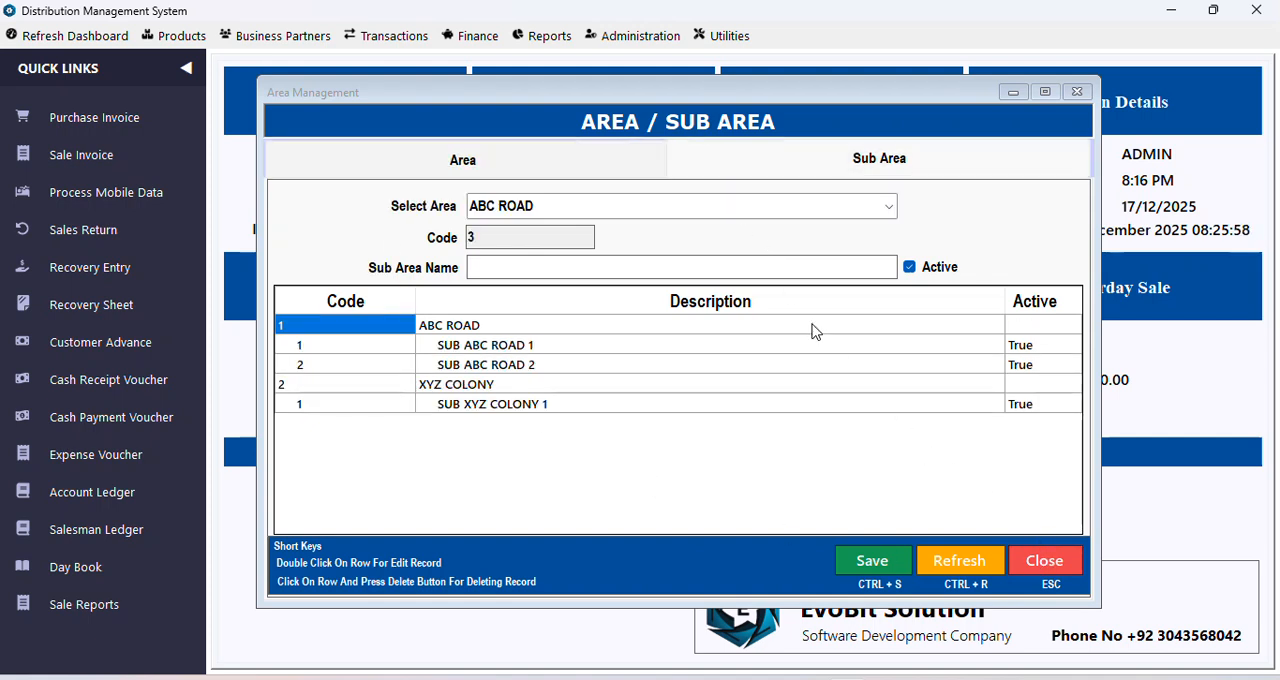
pyautogui.click(1035, 561)
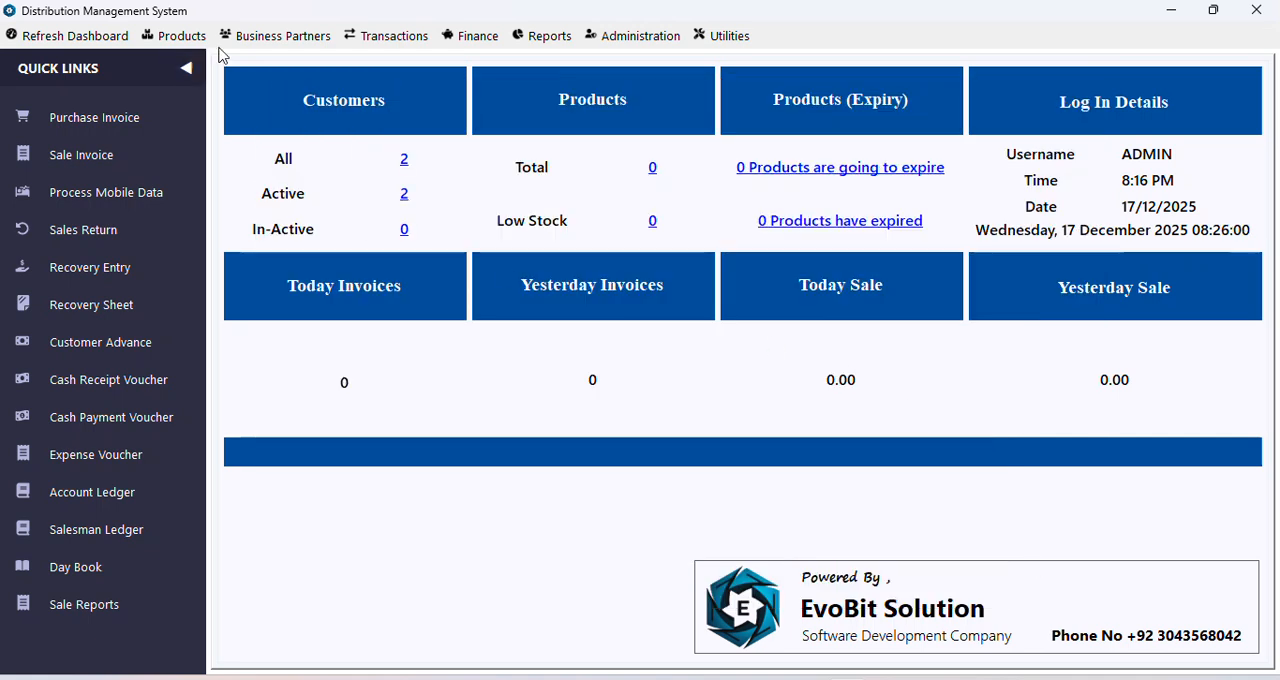
# Step: Open the form for adding a new customer, collapse the quick links and reposition the form window
pyautogui.click(275, 36)
pyautogui.moveTo(280, 60)
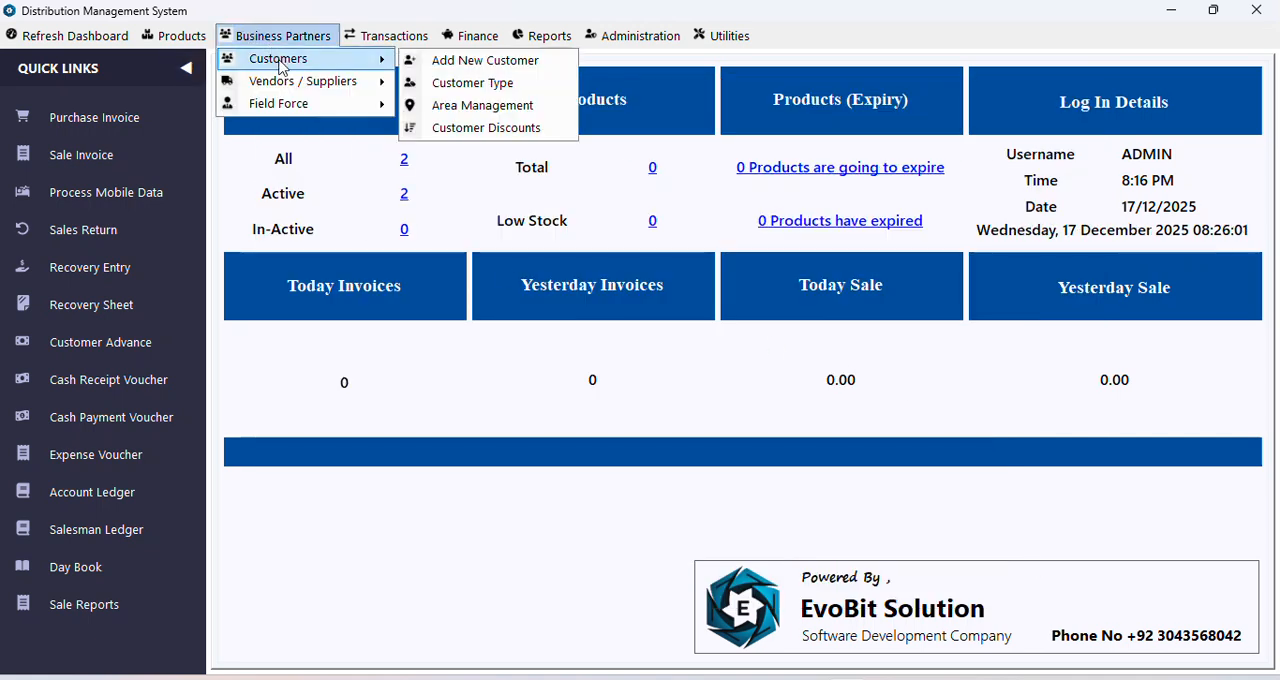
pyautogui.click(436, 61)
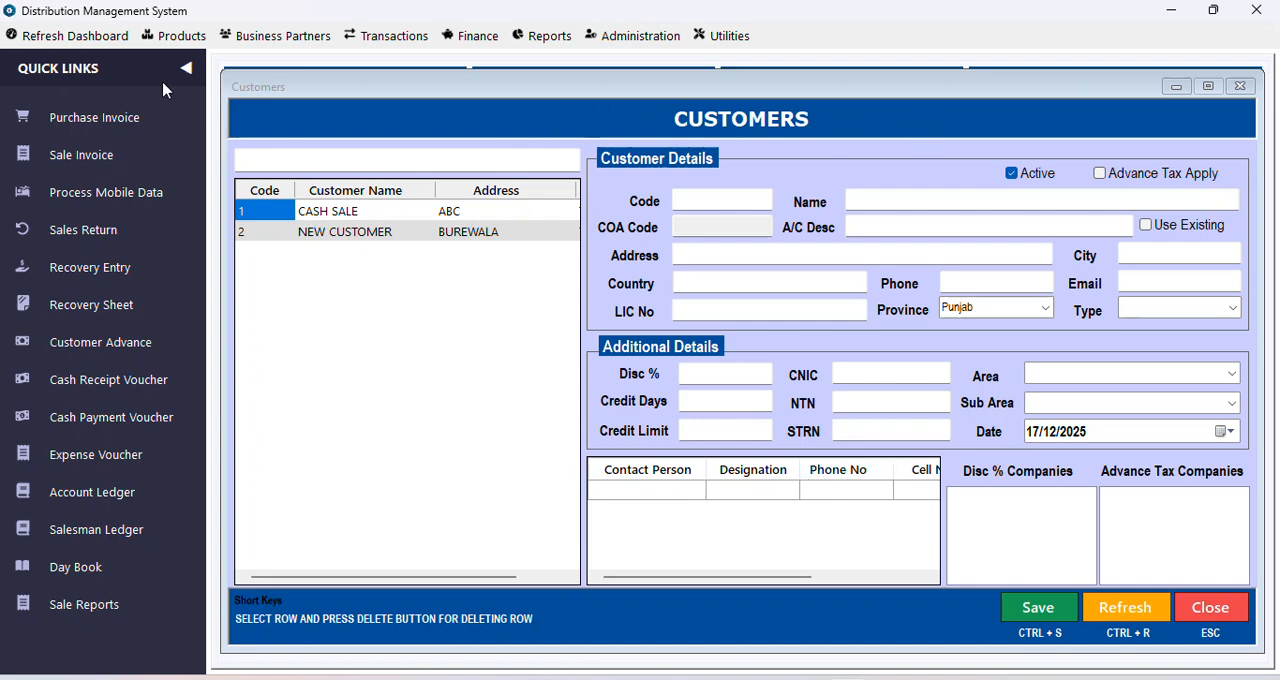
pyautogui.click(186, 68)
pyautogui.moveTo(443, 86); pyautogui.dragTo(491, 92)
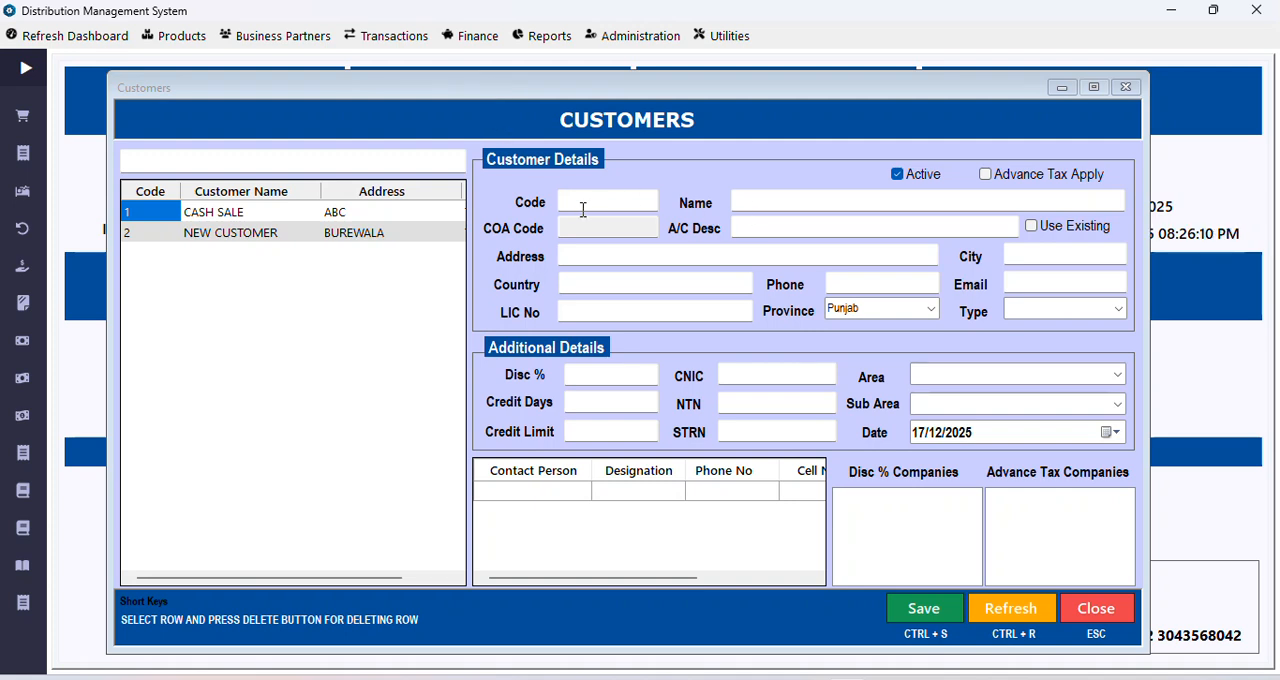
# Step: Fill in the new customer's name and address, with PAKISTAN as the city
pyautogui.click(767, 202)
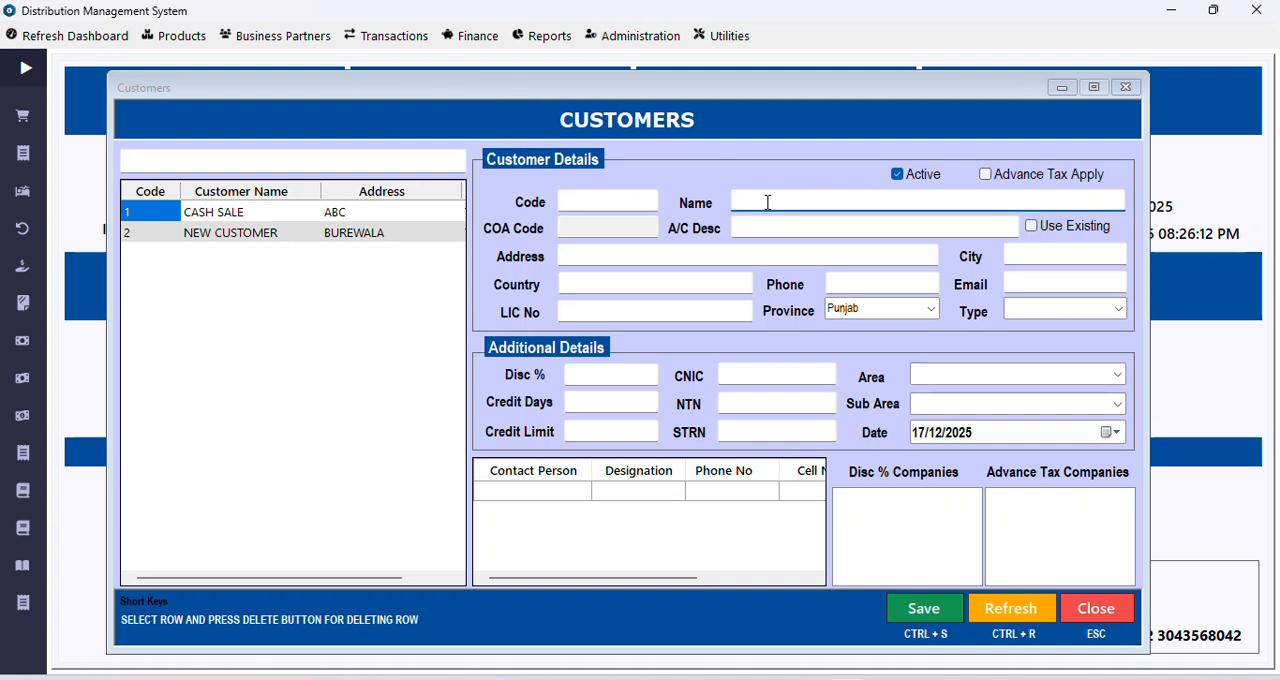
pyautogui.write('JOHN SMITH')
pyautogui.press('Tab')
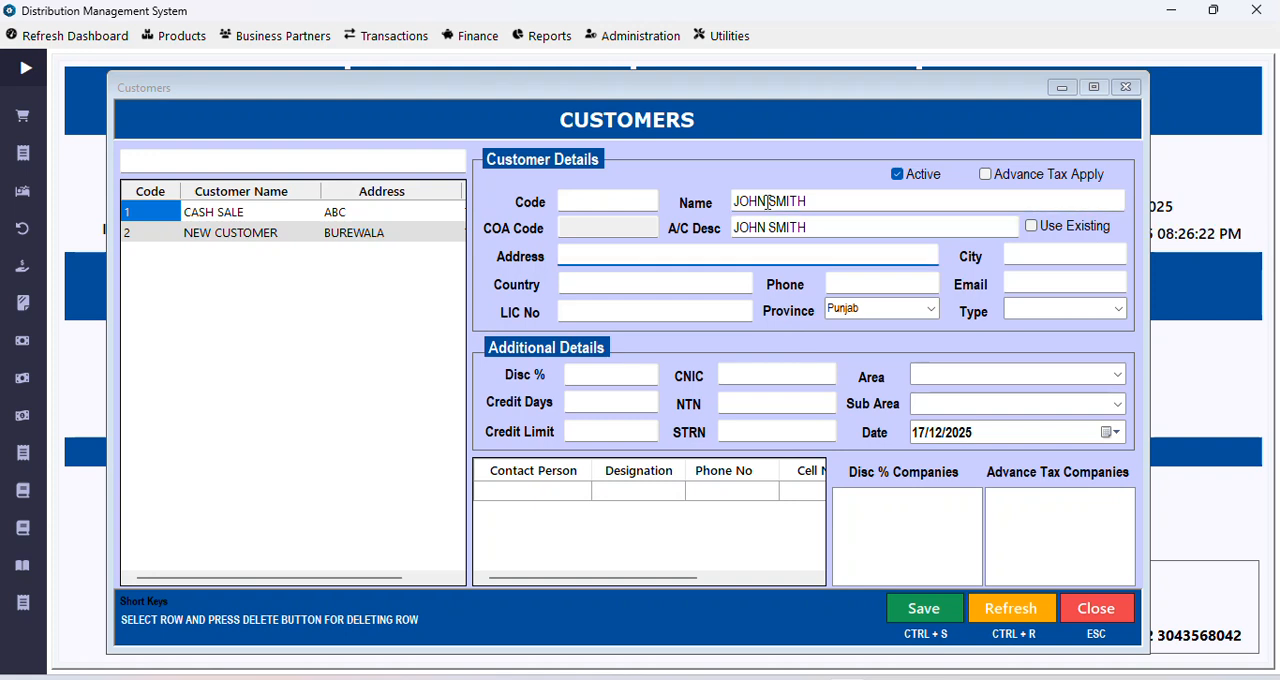
pyautogui.write('ABC ROAD')
pyautogui.press('Tab')
pyautogui.write('PAKISTAN')
pyautogui.press('Tab')
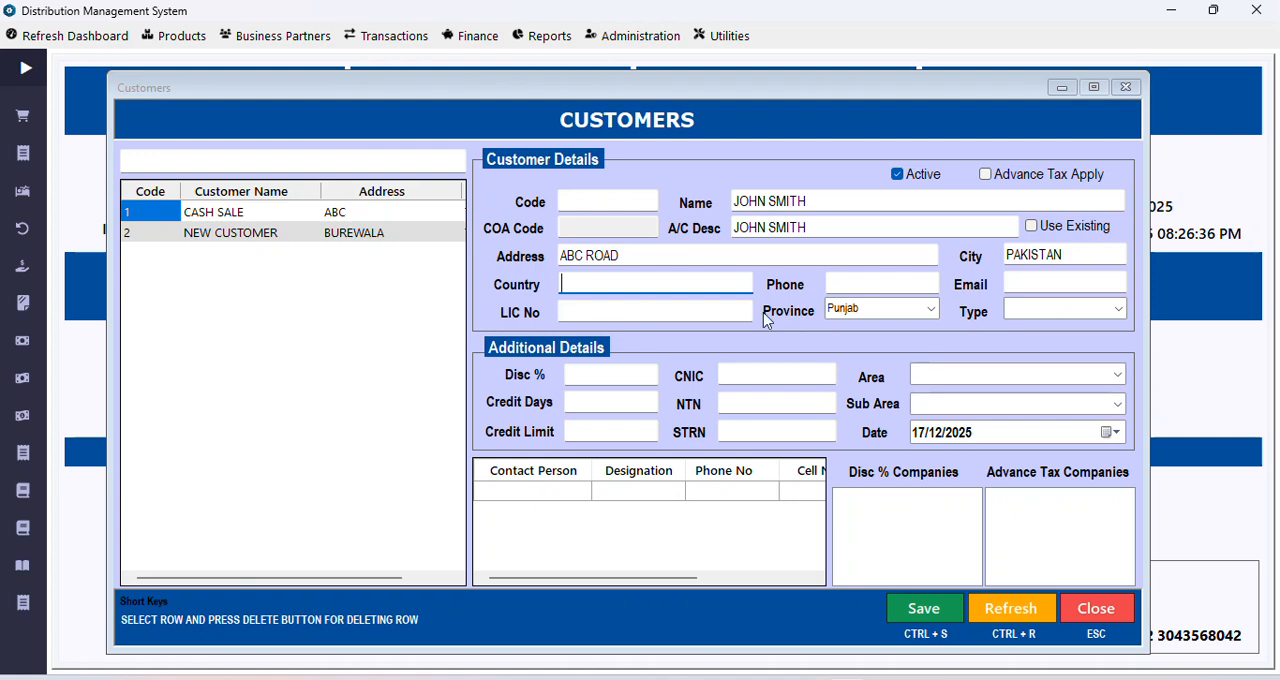
# Step: Set the customer type to RETAILERS, area to ABC ROAD, sub area to SUB ABC ROAD 1 and discount to 5 percent
pyautogui.click(1038, 284)
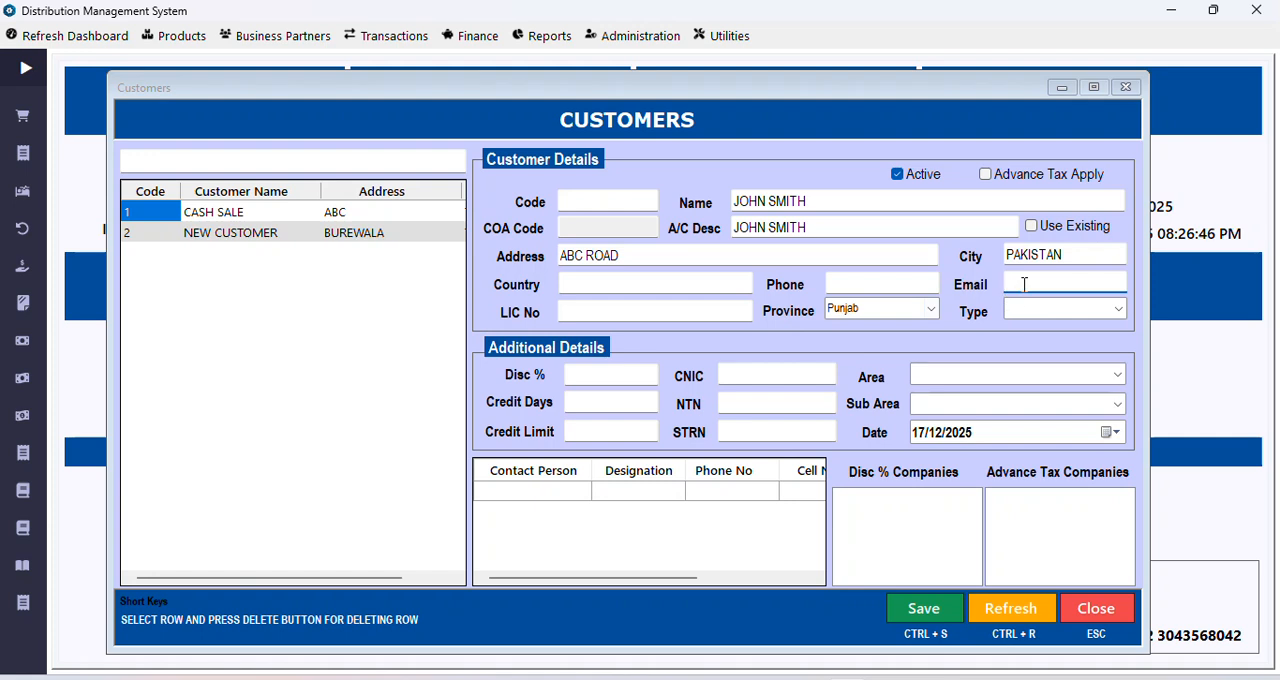
pyautogui.click(1118, 311)
pyautogui.click(1075, 328)
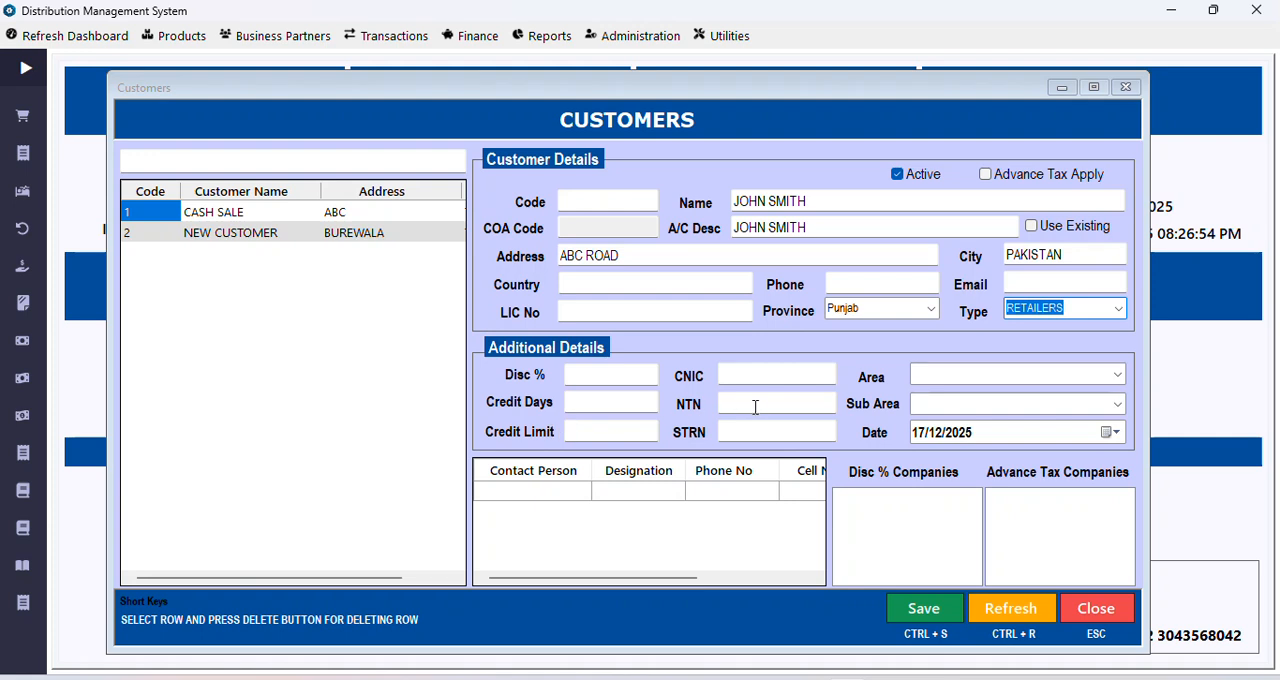
pyautogui.click(1117, 375)
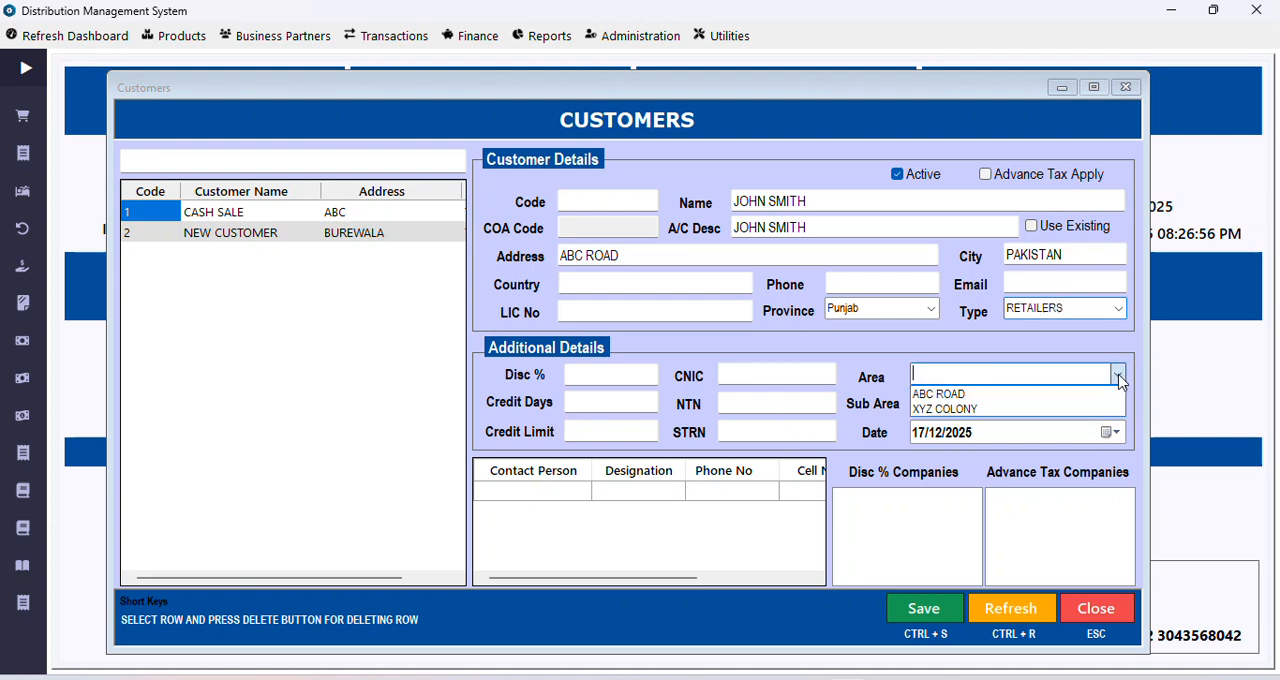
pyautogui.click(954, 396)
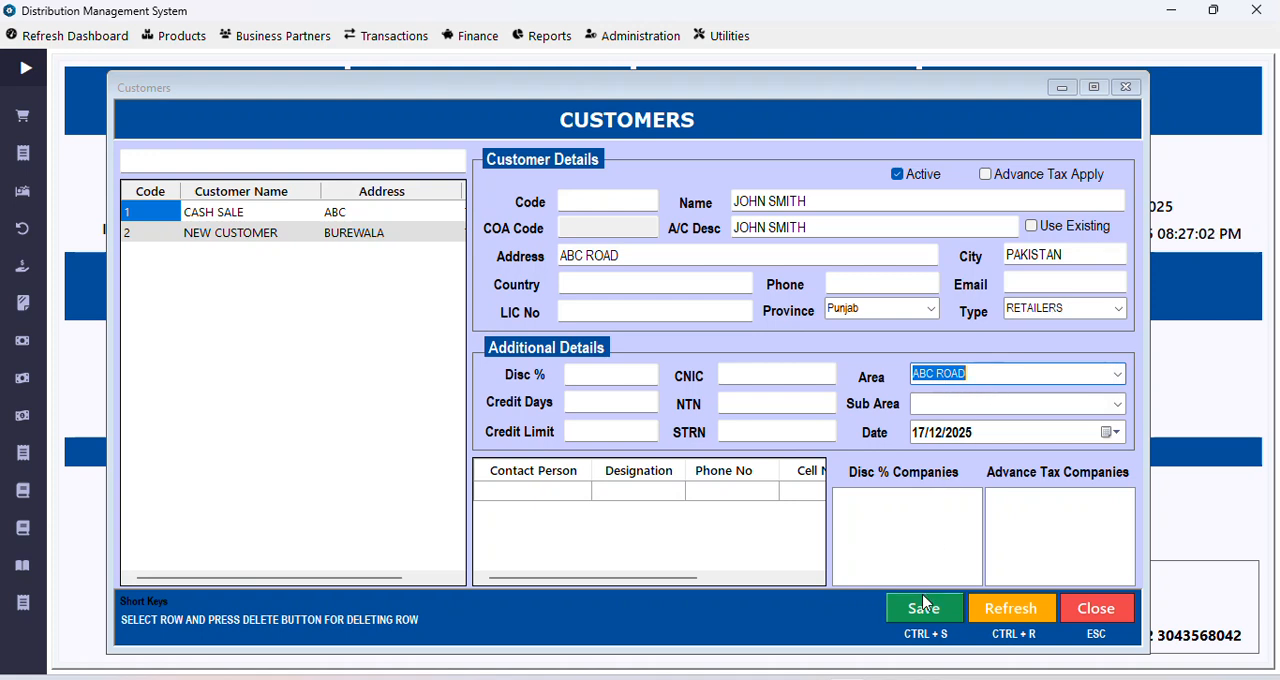
pyautogui.click(1119, 403)
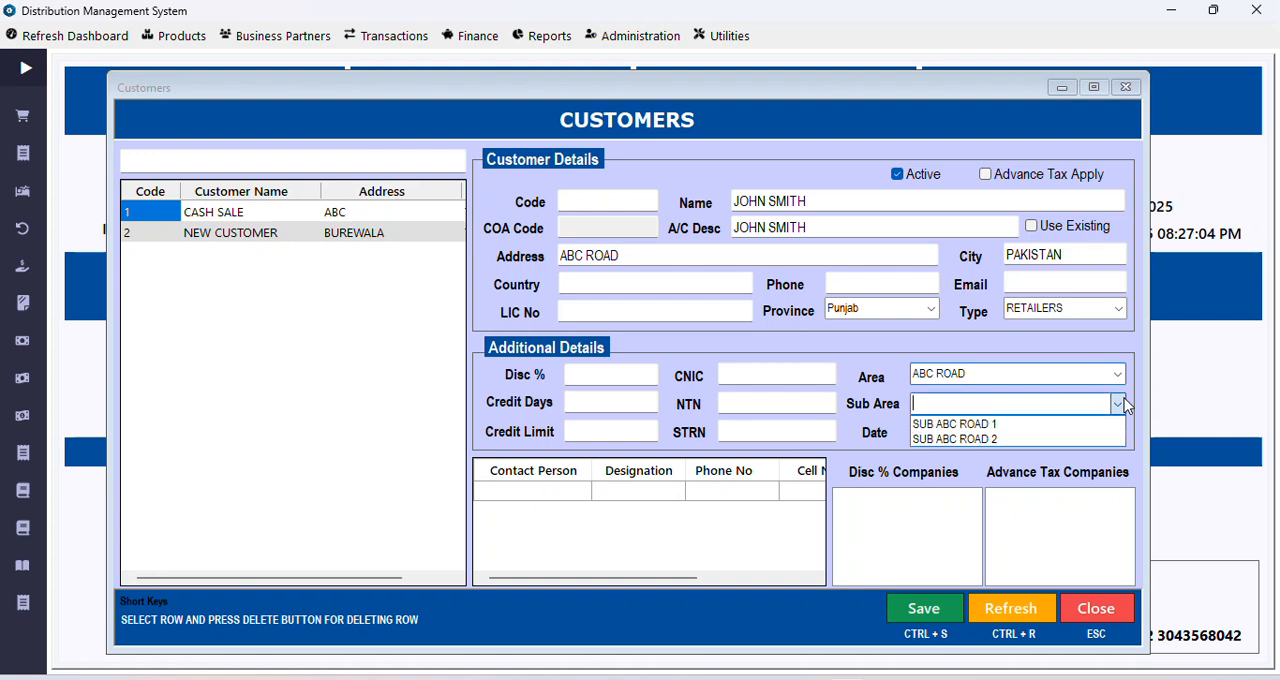
pyautogui.click(955, 424)
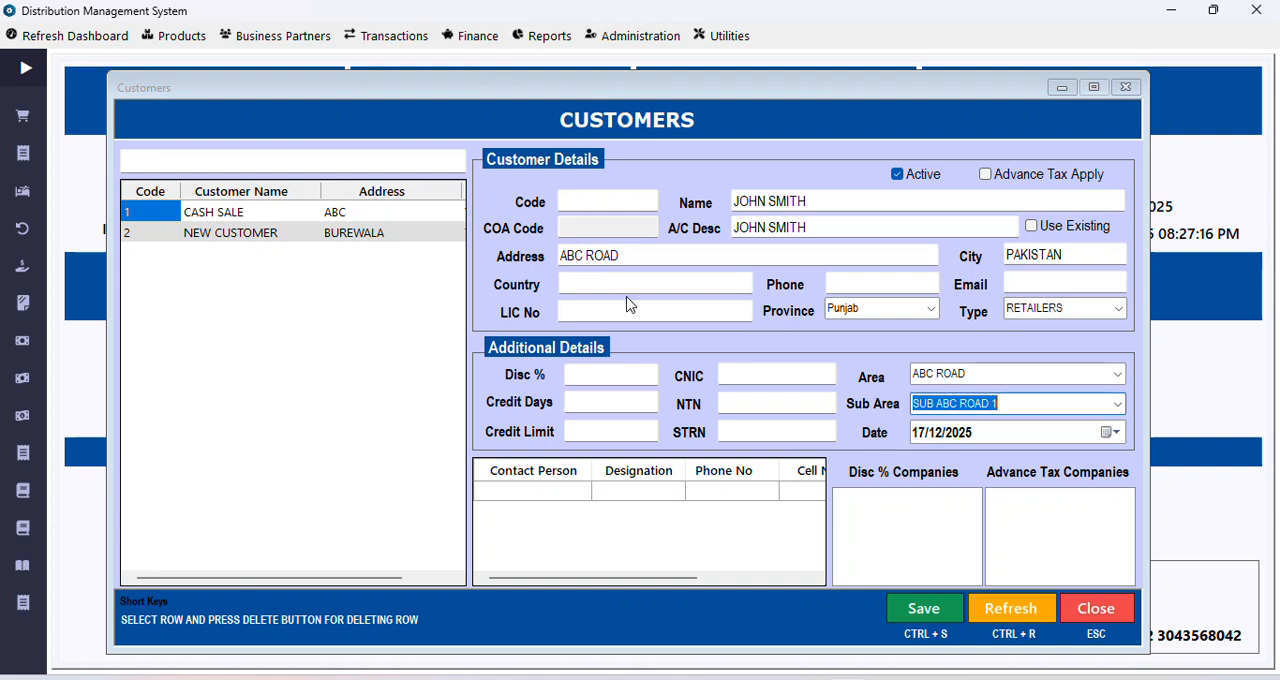
pyautogui.click(580, 377)
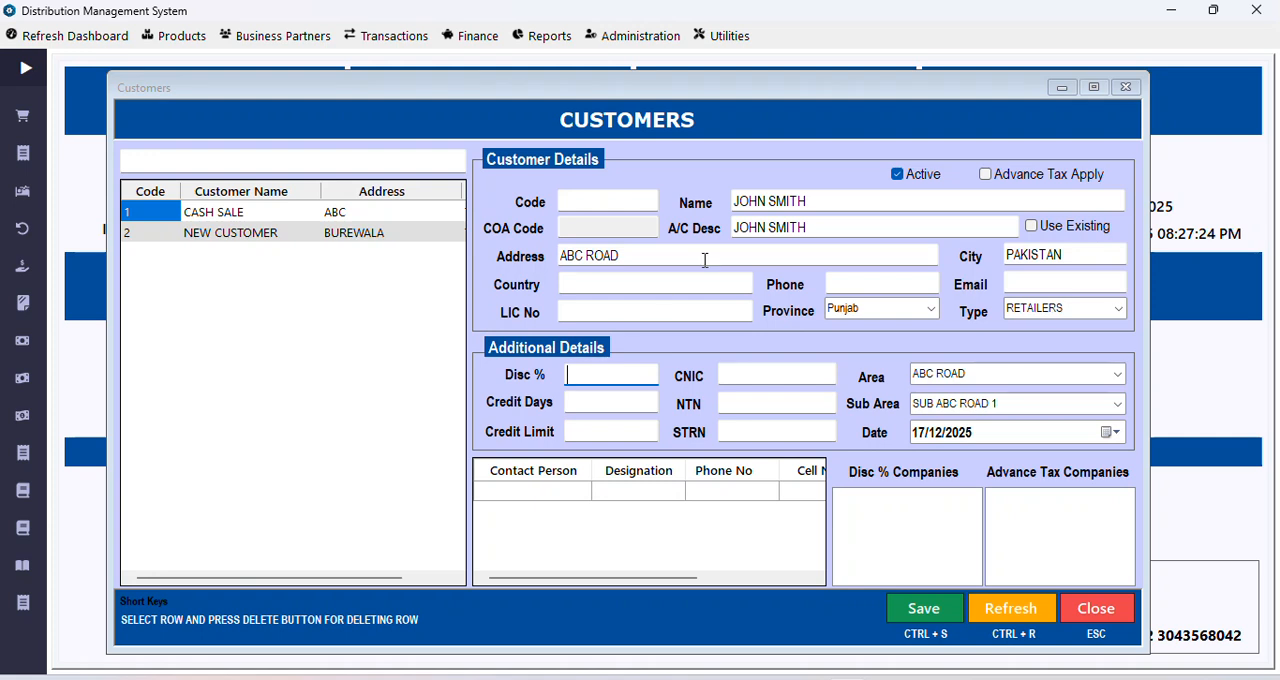
pyautogui.write('5')
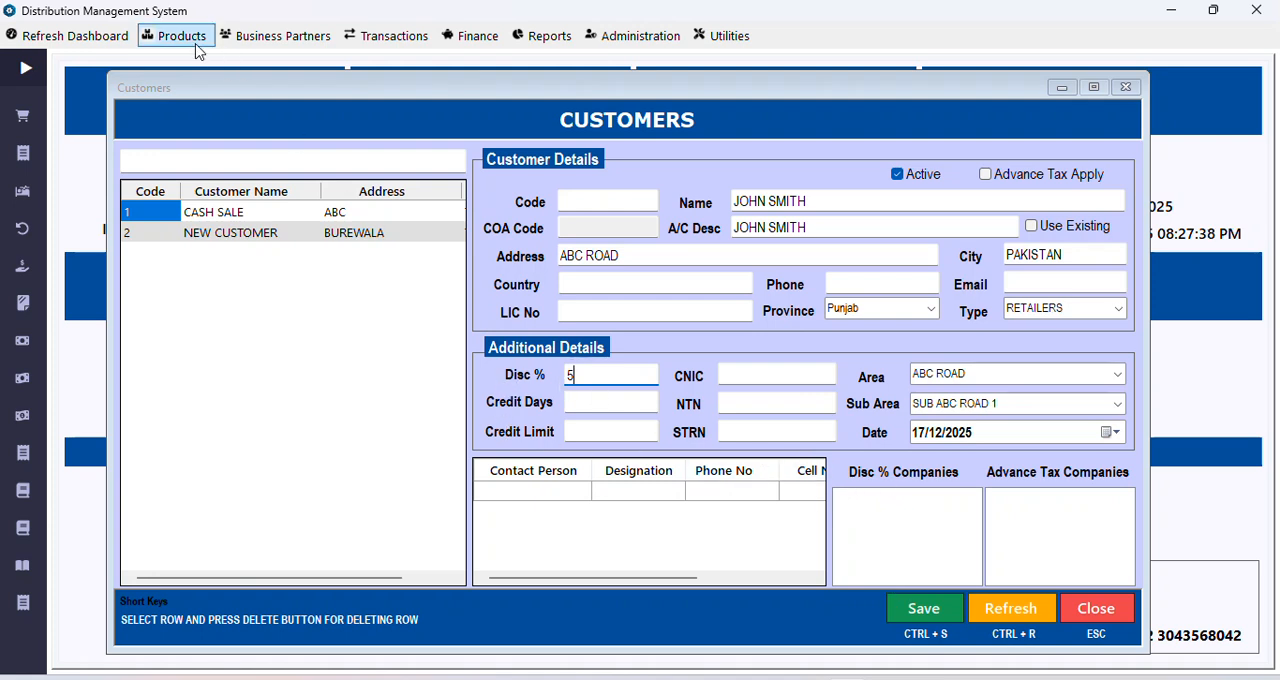
# Step: Look for selectable companies in the customer's discount and advance tax company lists
pyautogui.click(236, 42)
pyautogui.click(1194, 66)
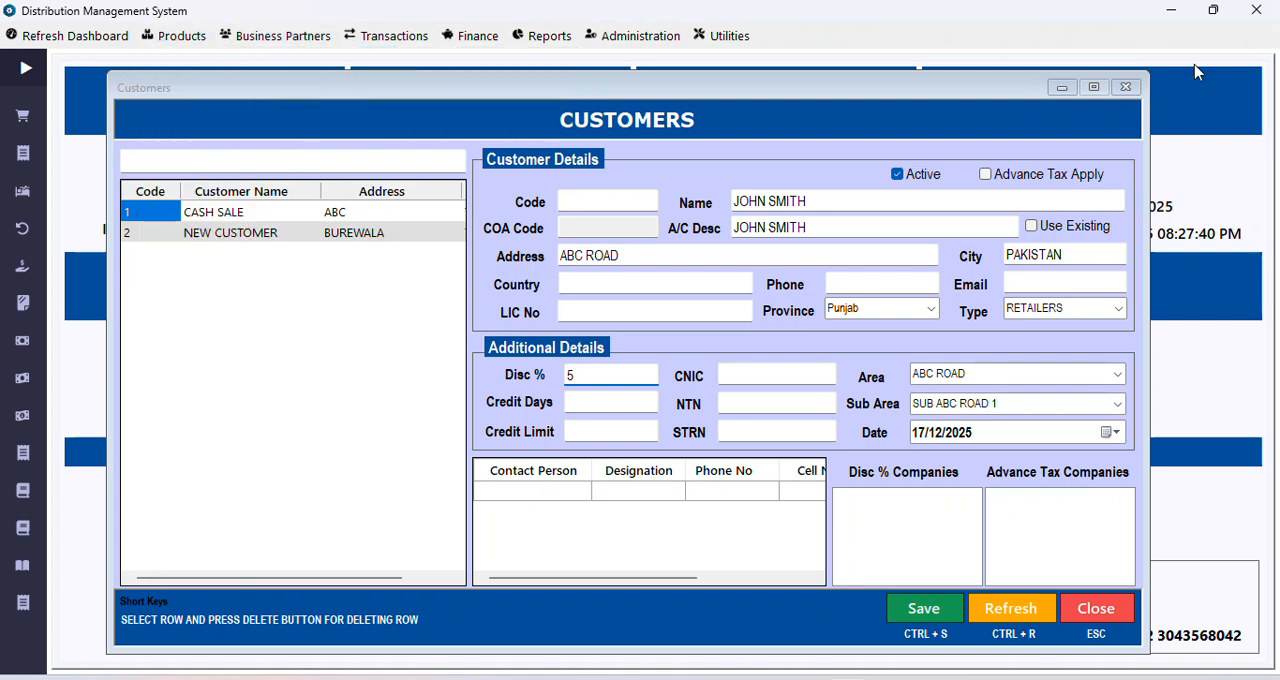
pyautogui.click(928, 506)
pyautogui.click(1073, 492)
pyautogui.click(925, 502)
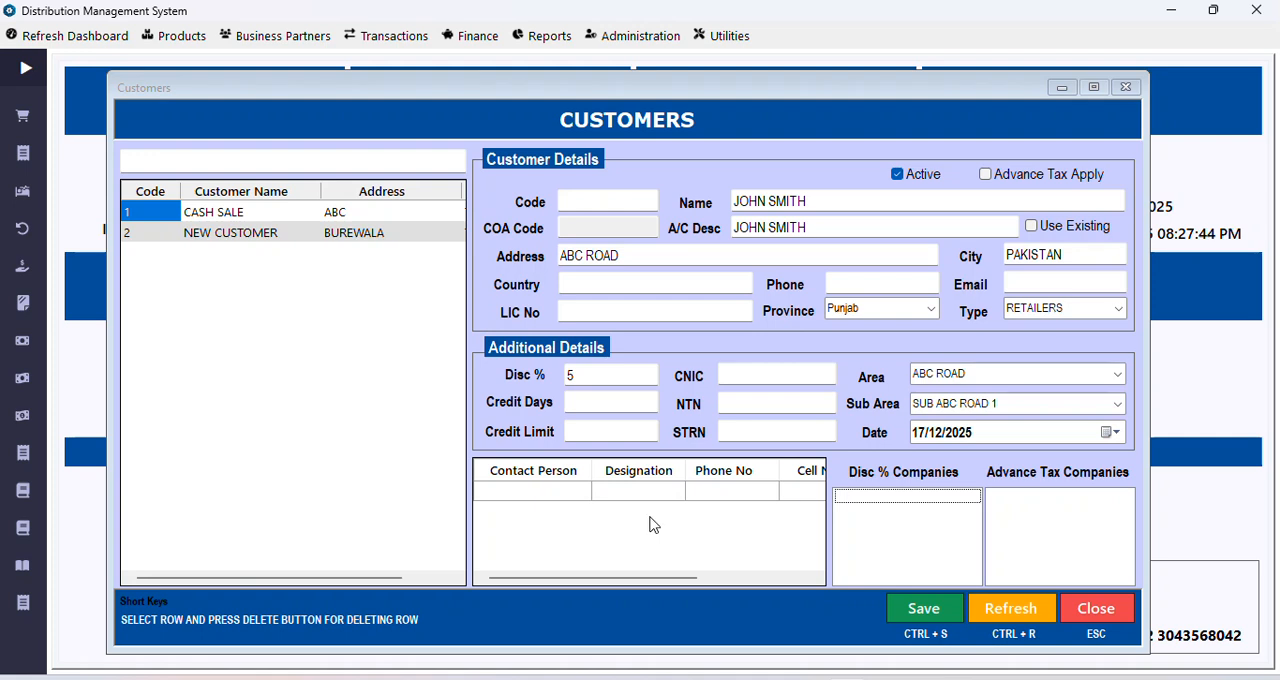
pyautogui.click(545, 35)
pyautogui.moveTo(575, 81)
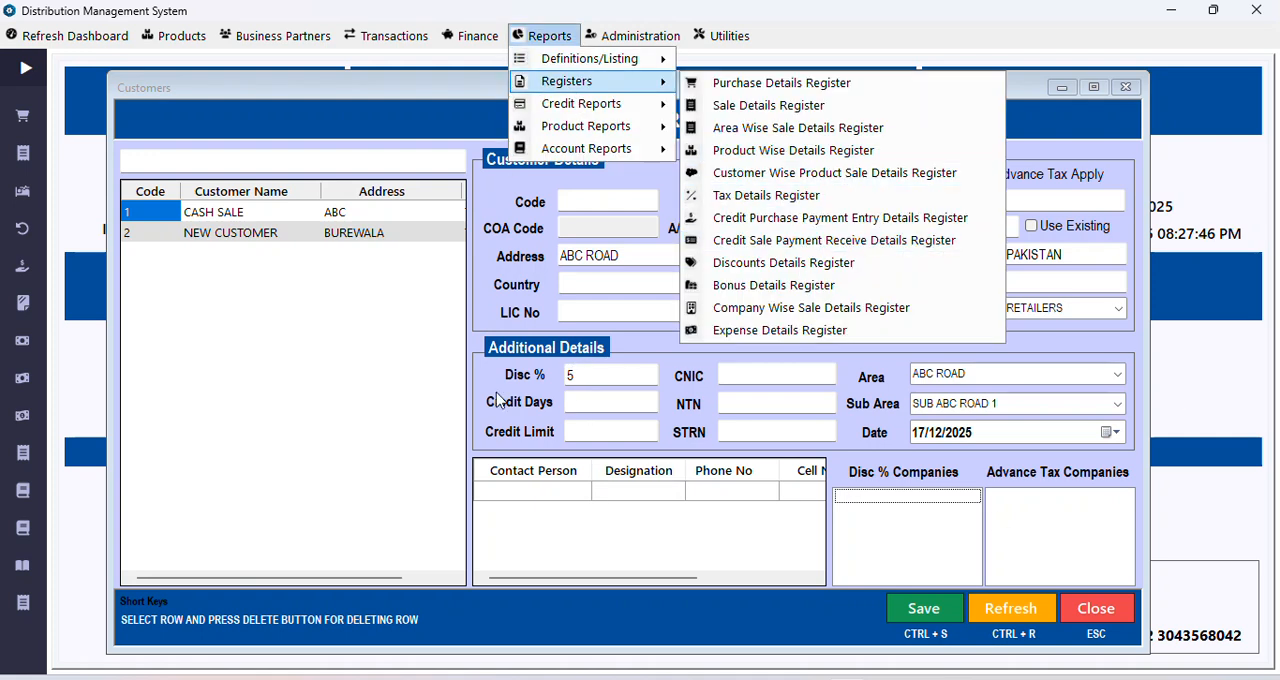
pyautogui.click(454, 100)
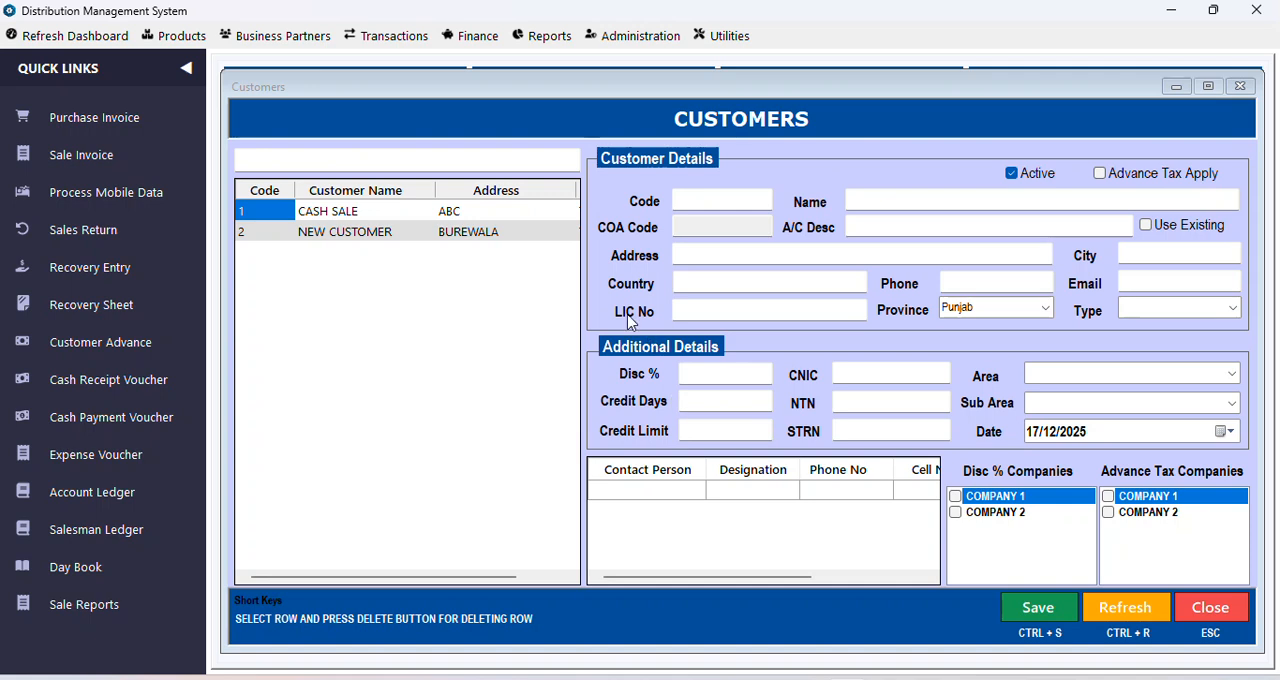
# Step: Open the product companies, review the entries COMPANY 1 and COMPANY 2, and close the window
pyautogui.click(176, 36)
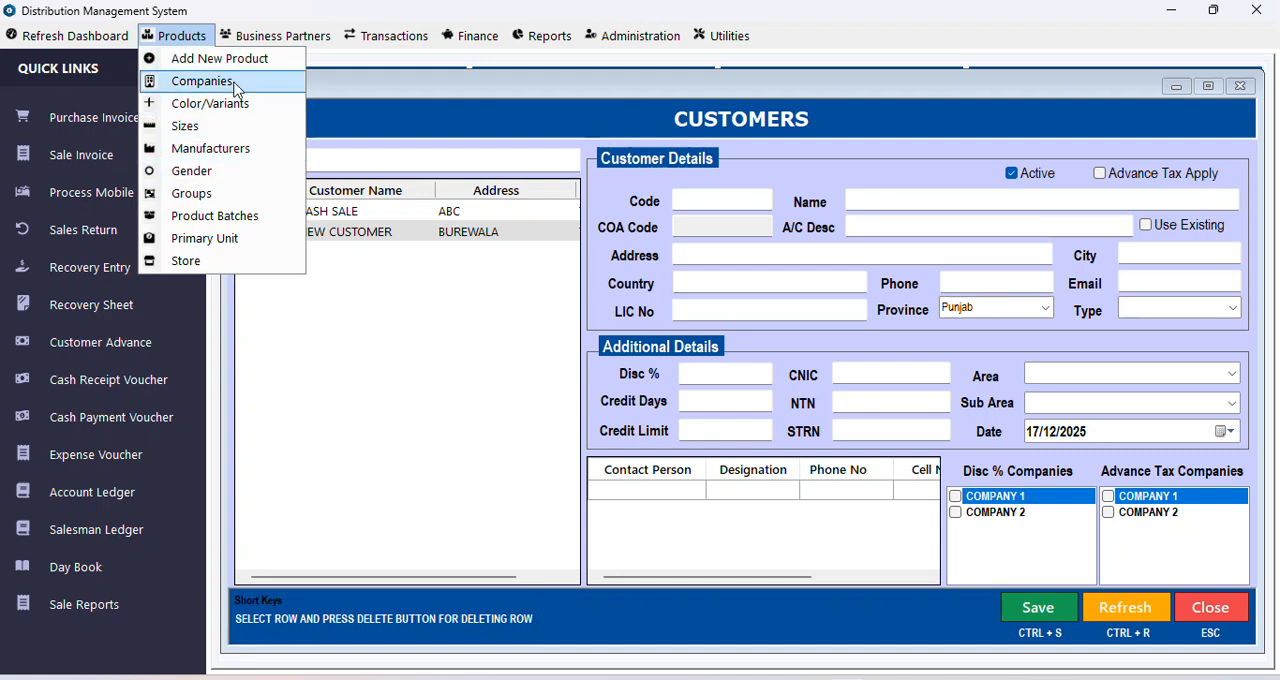
pyautogui.click(190, 81)
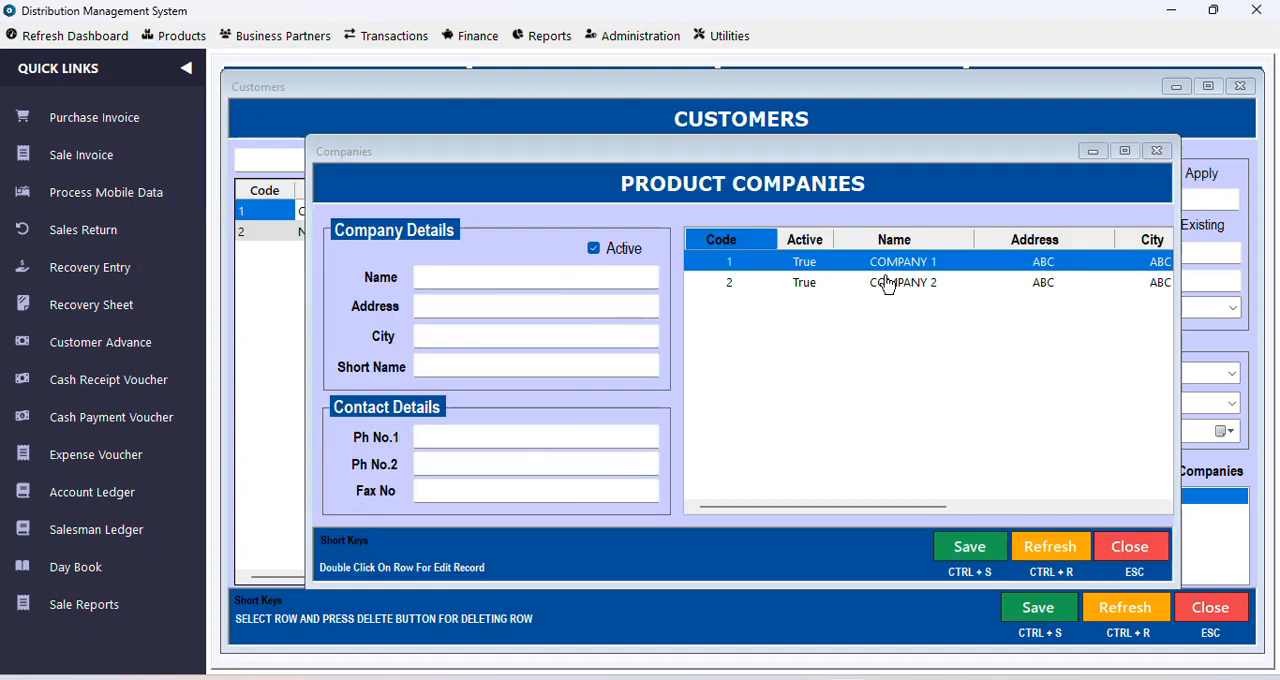
pyautogui.click(891, 281)
pyautogui.click(895, 264)
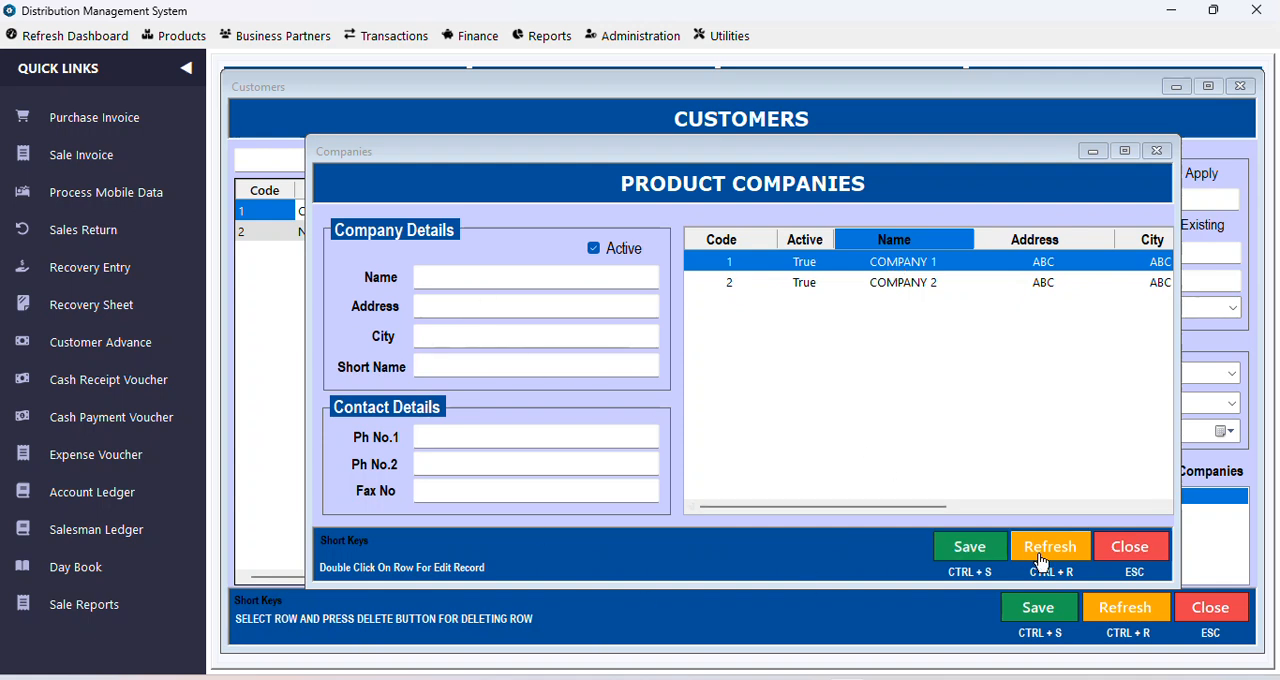
pyautogui.click(1110, 556)
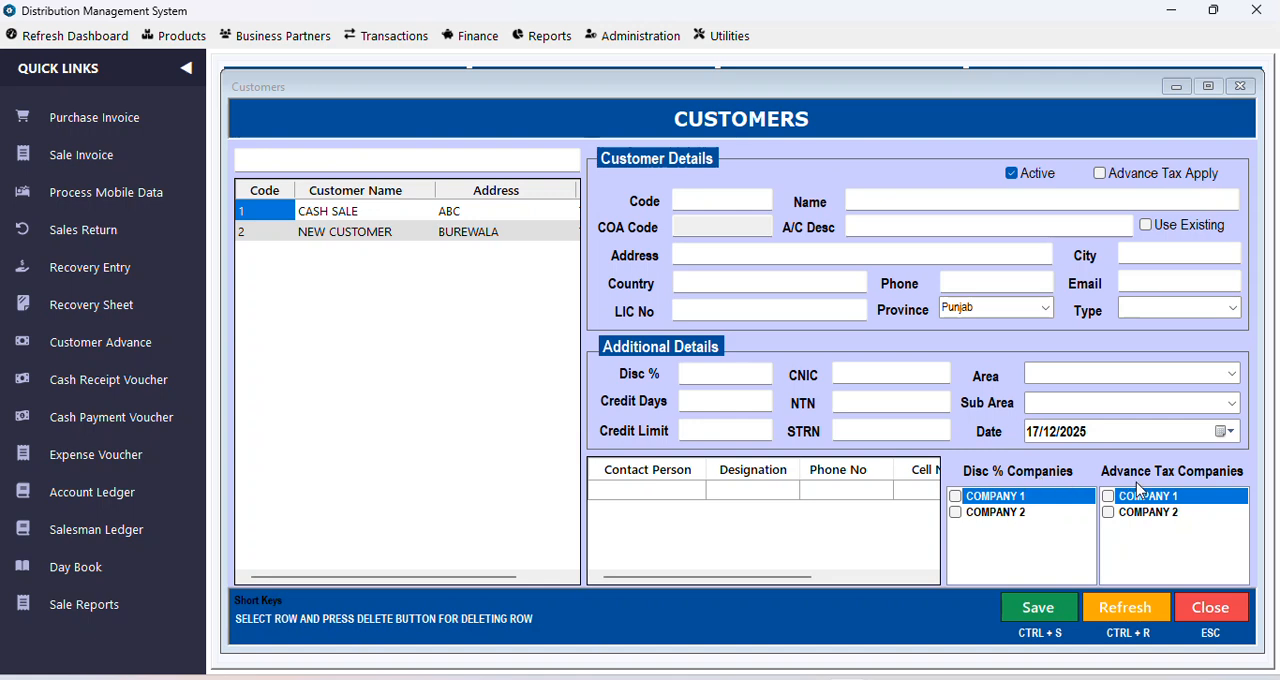
# Step: Enter the customer's full name in the empty customer form, correcting the misspelling
pyautogui.click(710, 370)
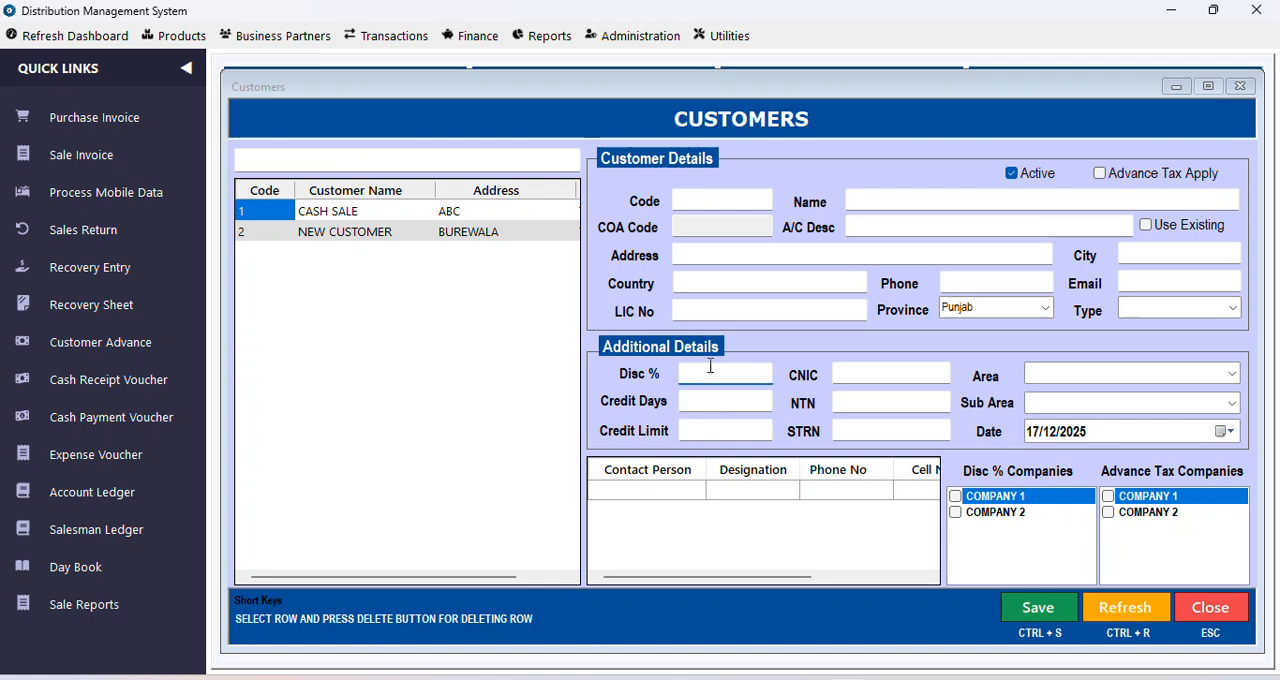
pyautogui.click(868, 197)
pyautogui.write('JOHSN SH')
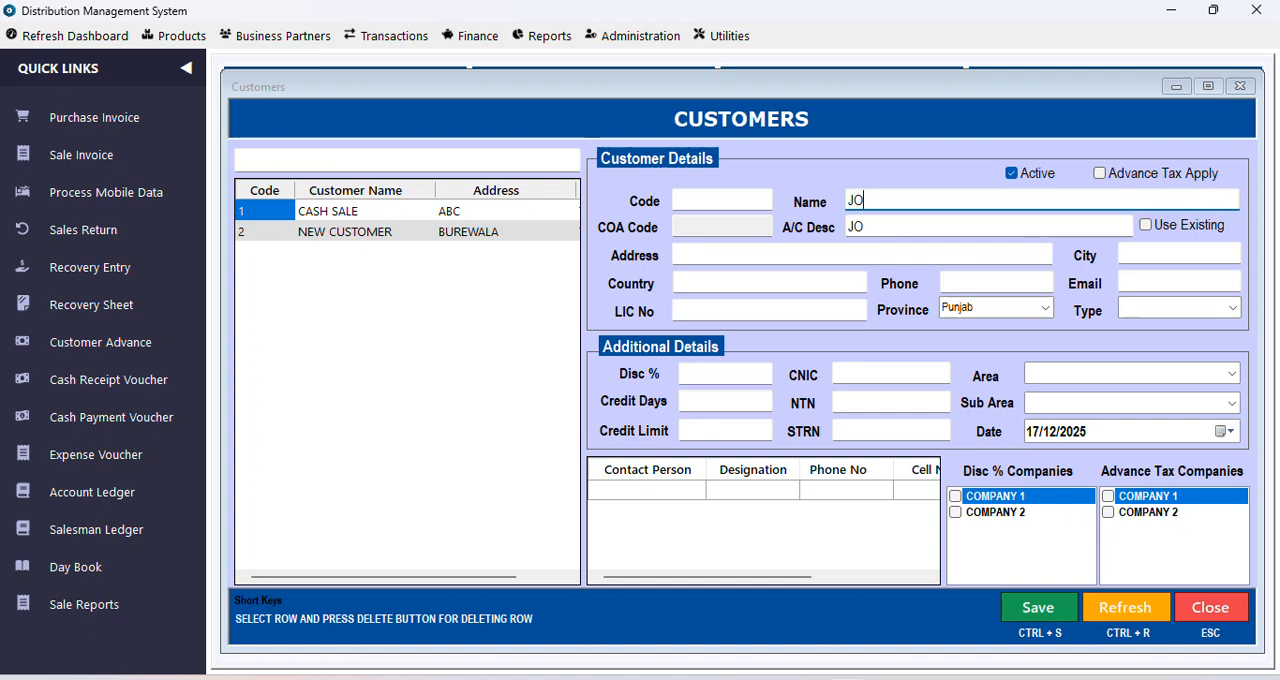
pyautogui.press('BackSpace')
pyautogui.press('BackSpace')
pyautogui.press('BackSpace')
pyautogui.press('BackSpace')
pyautogui.press('BackSpace')
pyautogui.write('N SMITH')
pyautogui.press('Tab')
# Step: Enter the customer's address and set the city to PAKISTAN
pyautogui.write('ABC ROAD')
pyautogui.press('Tab')
pyautogui.write('PAKISTAN')
pyautogui.press('Tab')
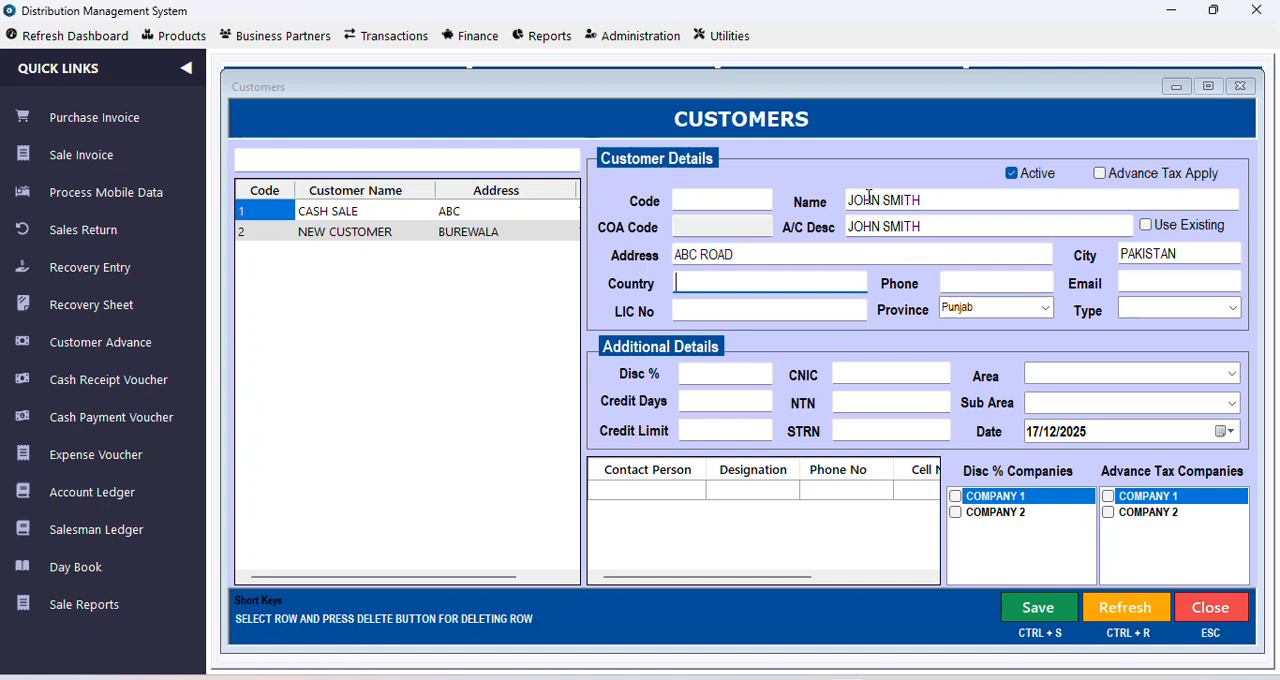
# Step: Classify the customer as RETAILERS in area ABC ROAD, sub area SUB ABC ROAD 1, with a 5 percent discount
pyautogui.click(1232, 308)
pyautogui.click(1192, 321)
pyautogui.click(1234, 374)
pyautogui.click(1090, 389)
pyautogui.click(1230, 404)
pyautogui.click(1145, 421)
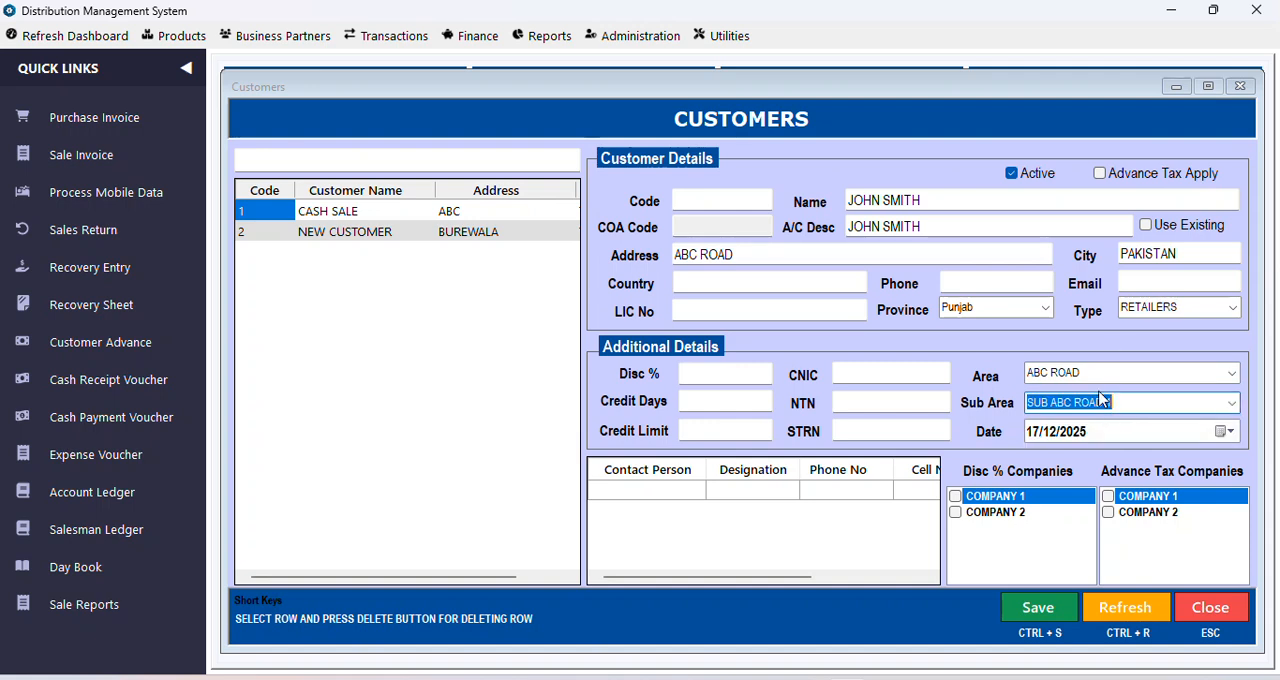
pyautogui.click(690, 378)
pyautogui.write('5')
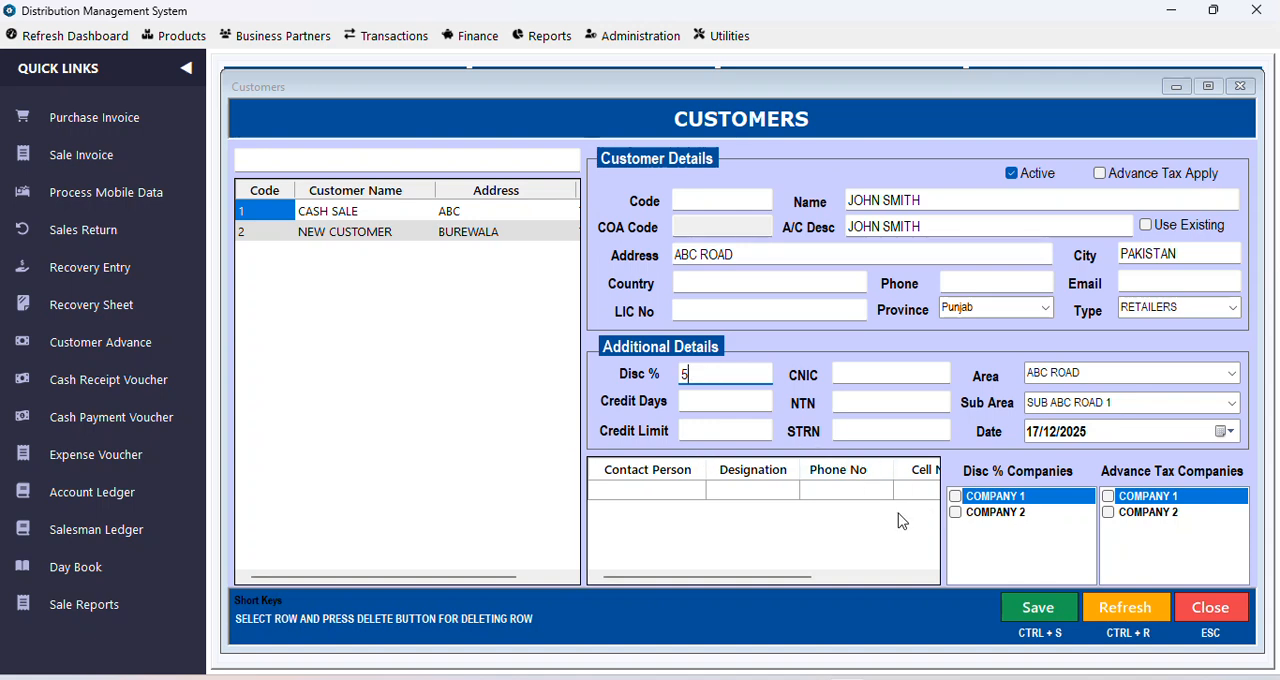
# Step: Apply the new customer's discount to COMPANY 1, enable advance tax and apply it to COMPANY 2
pyautogui.click(955, 497)
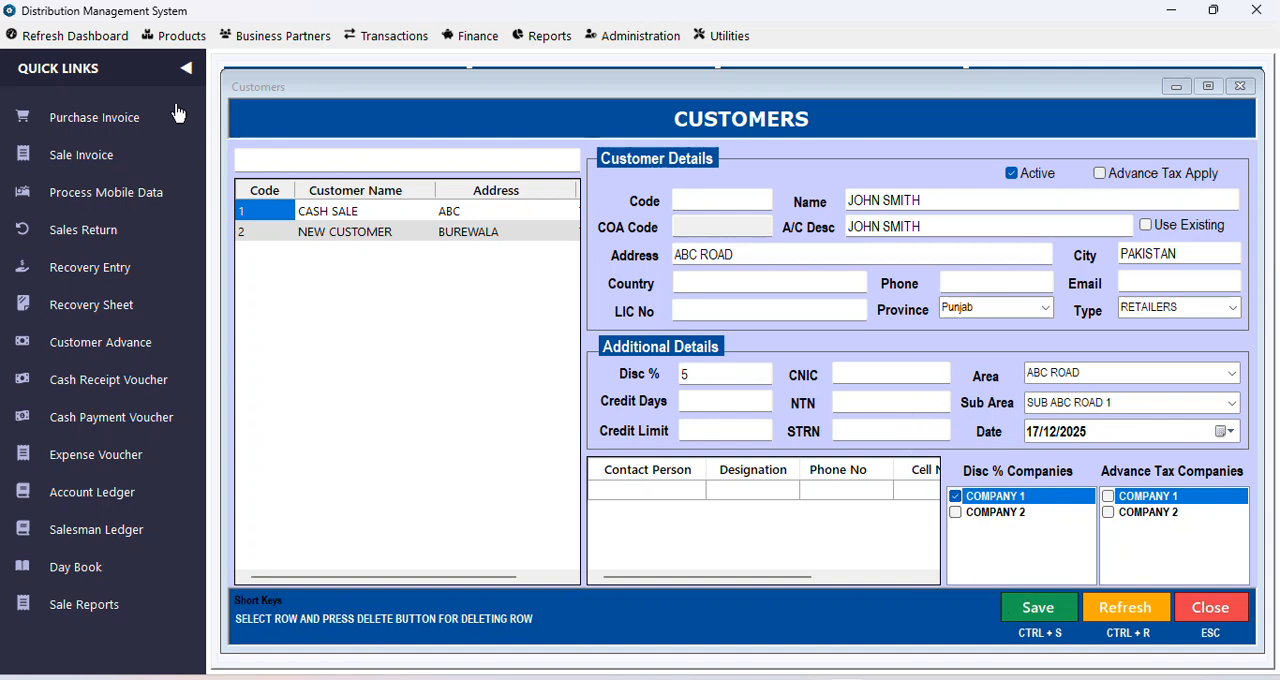
pyautogui.click(186, 67)
pyautogui.moveTo(466, 91); pyautogui.dragTo(516, 97)
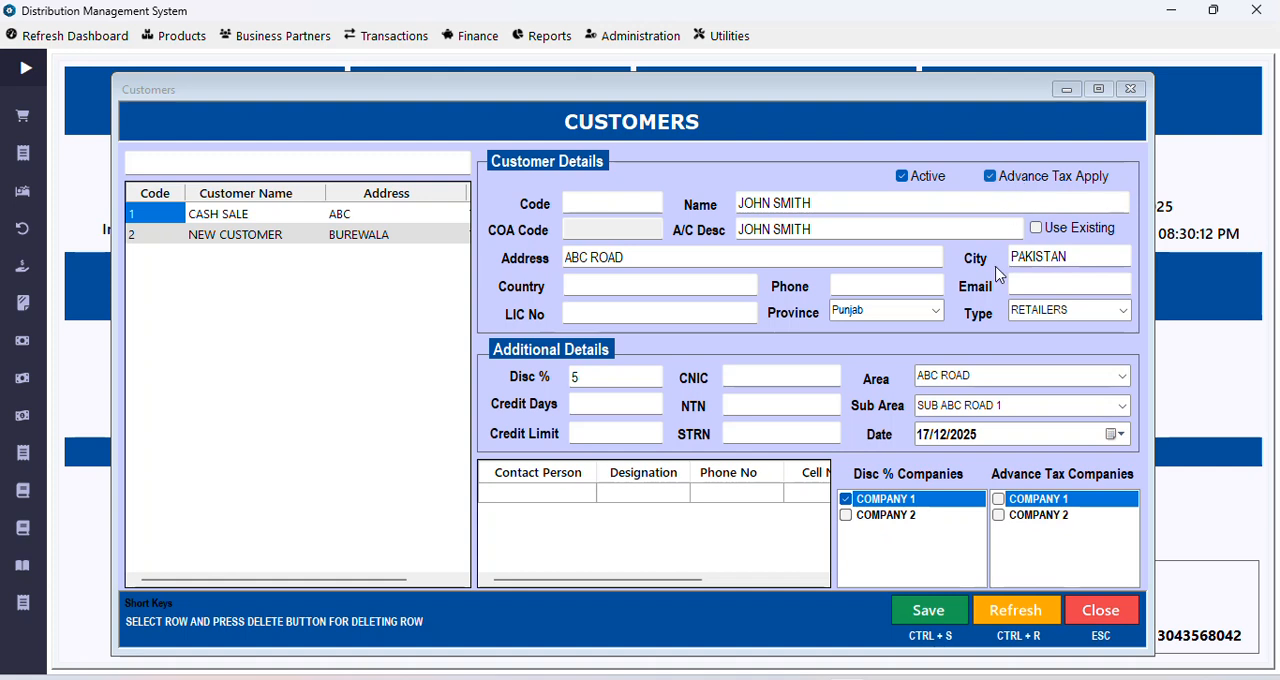
pyautogui.click(747, 403)
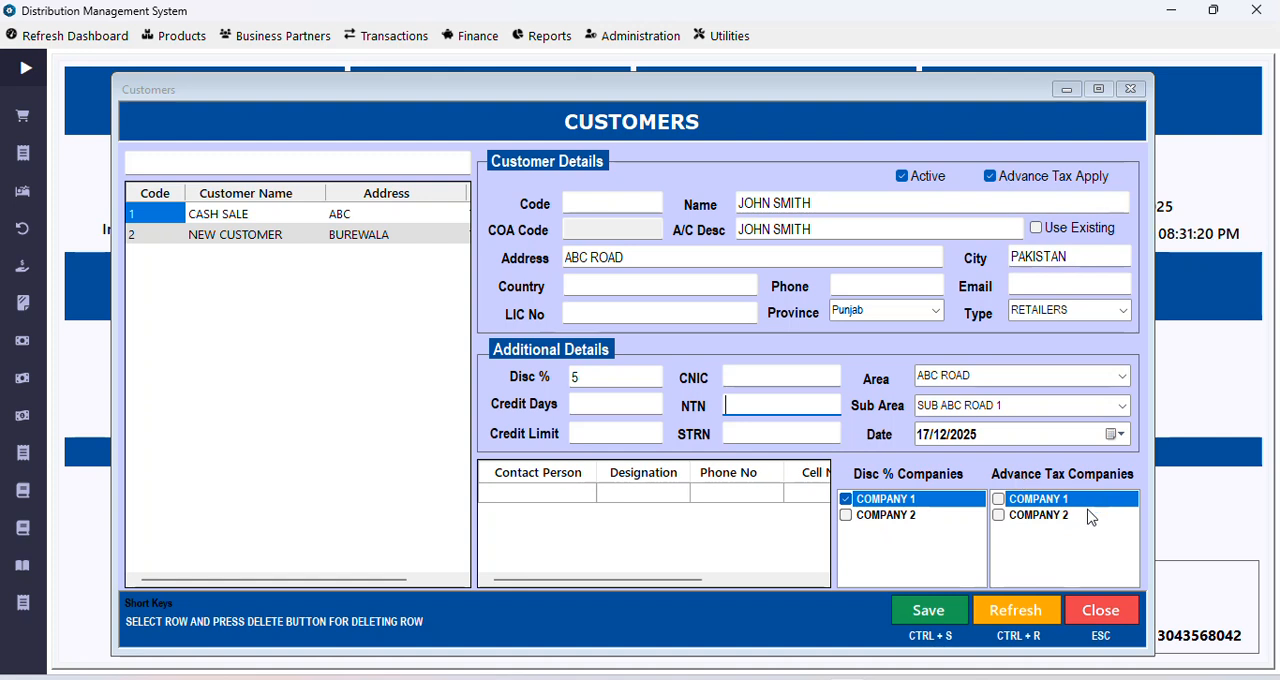
pyautogui.click(1008, 518)
pyautogui.click(1008, 519)
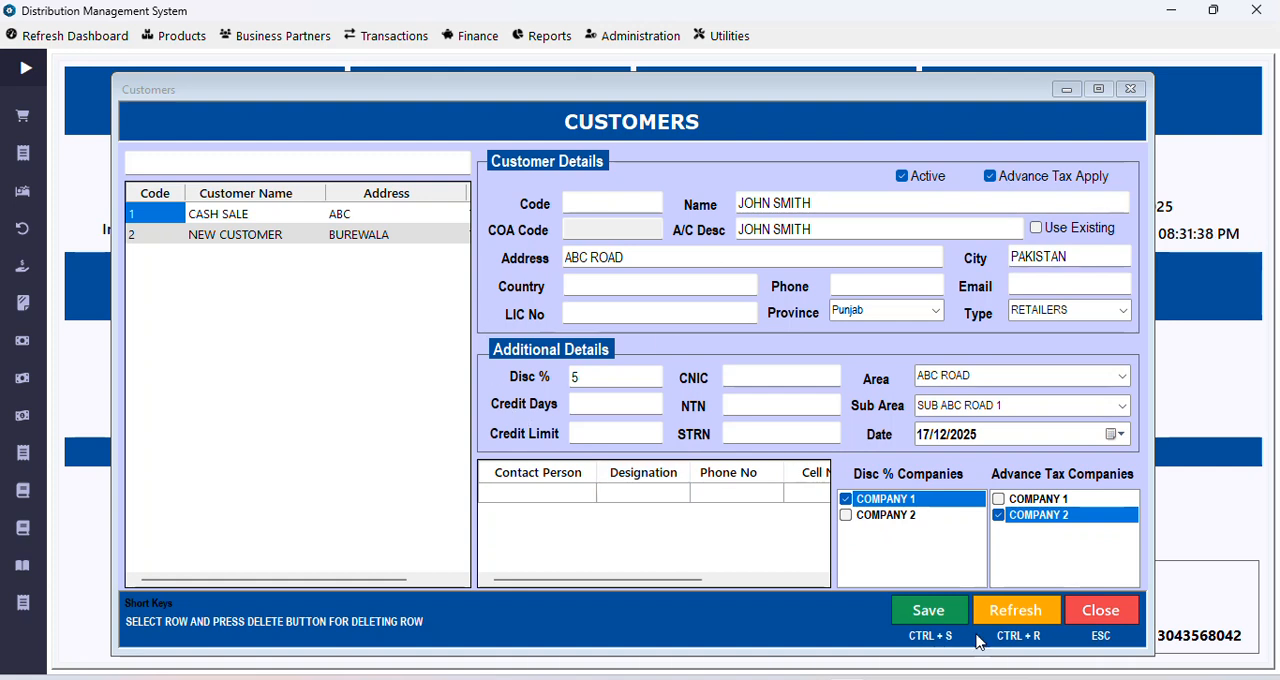
# Step: Save the new customer and open the saved record from the customer list
pyautogui.click(929, 617)
pyautogui.click(703, 413)
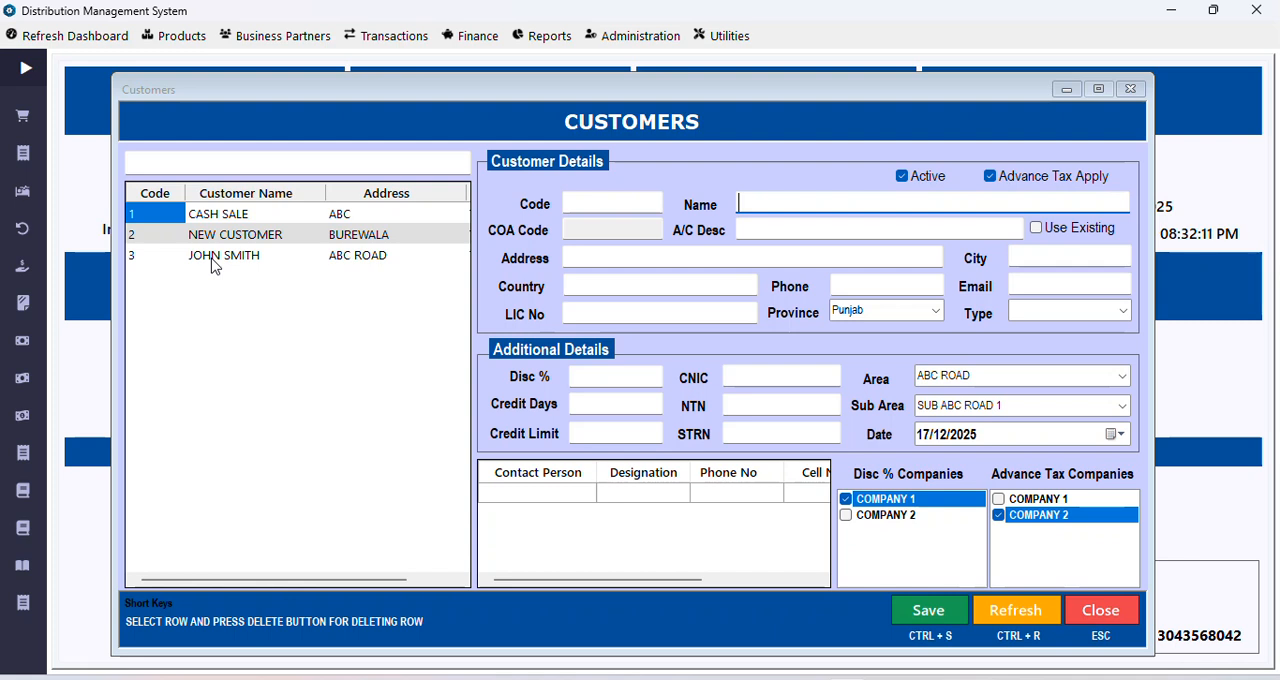
pyautogui.click(212, 266)
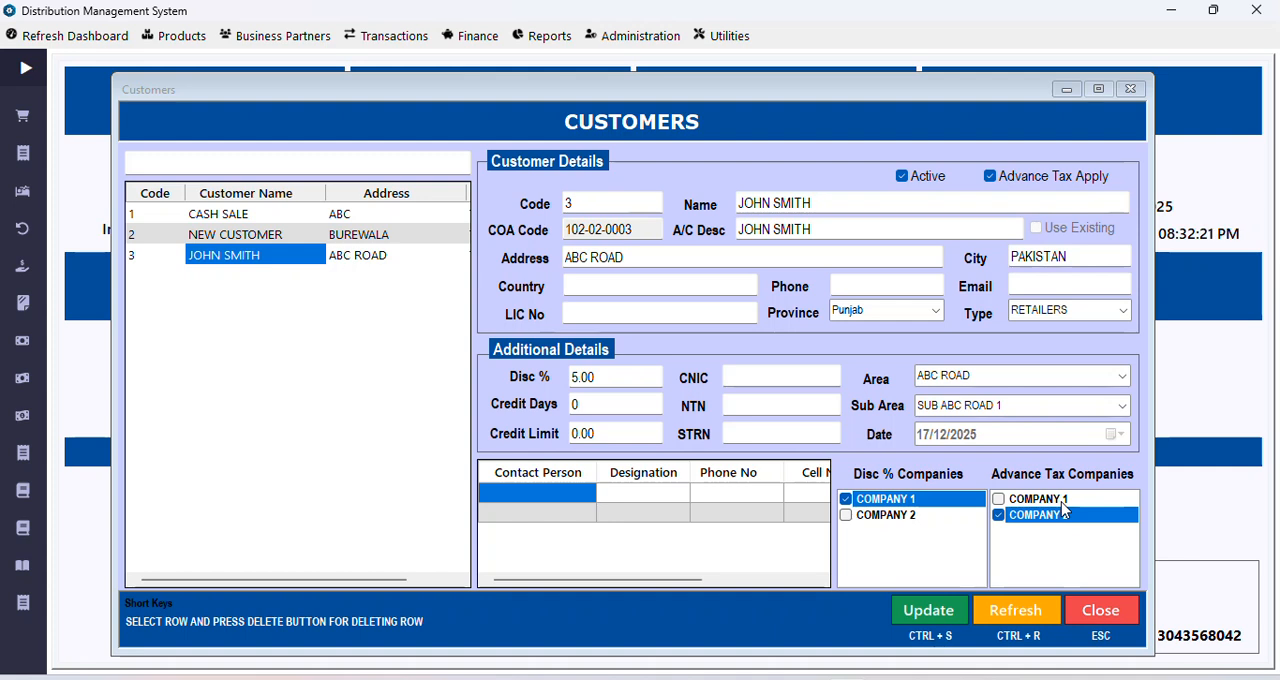
# Step: Apply NEW CUSTOMER's discount to COMPANY 2, set the province to Punjab and update the record
pyautogui.click(242, 239)
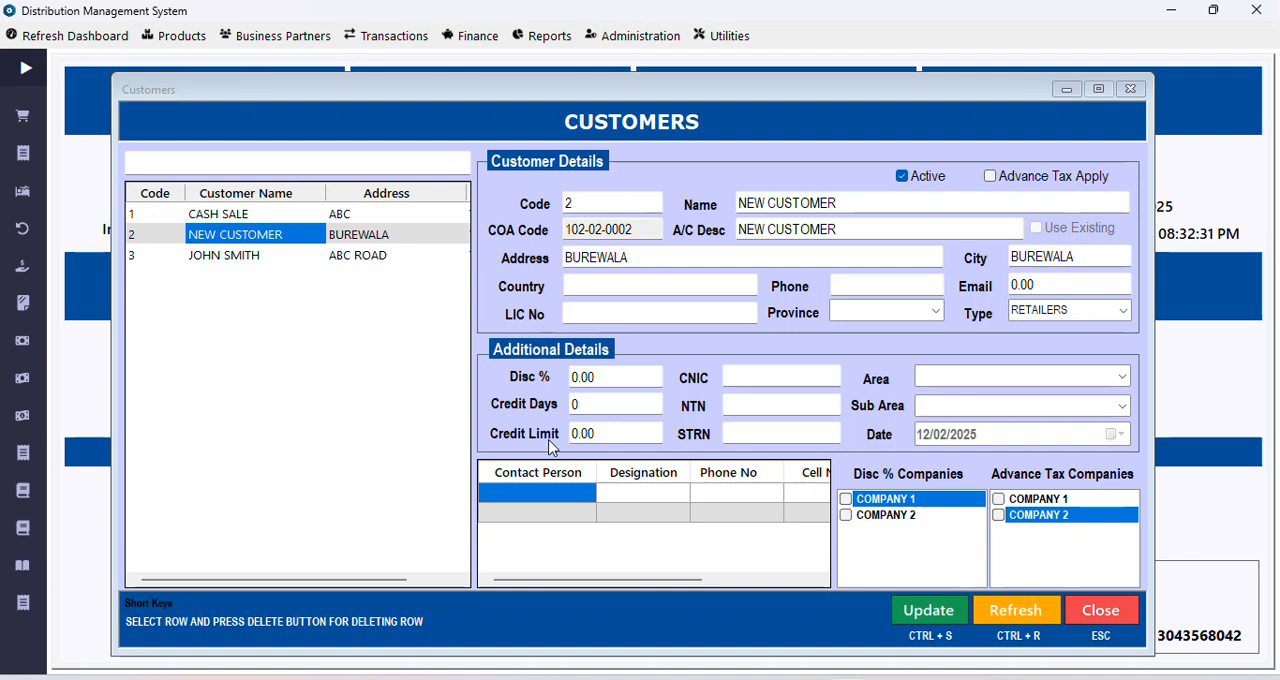
pyautogui.click(605, 378)
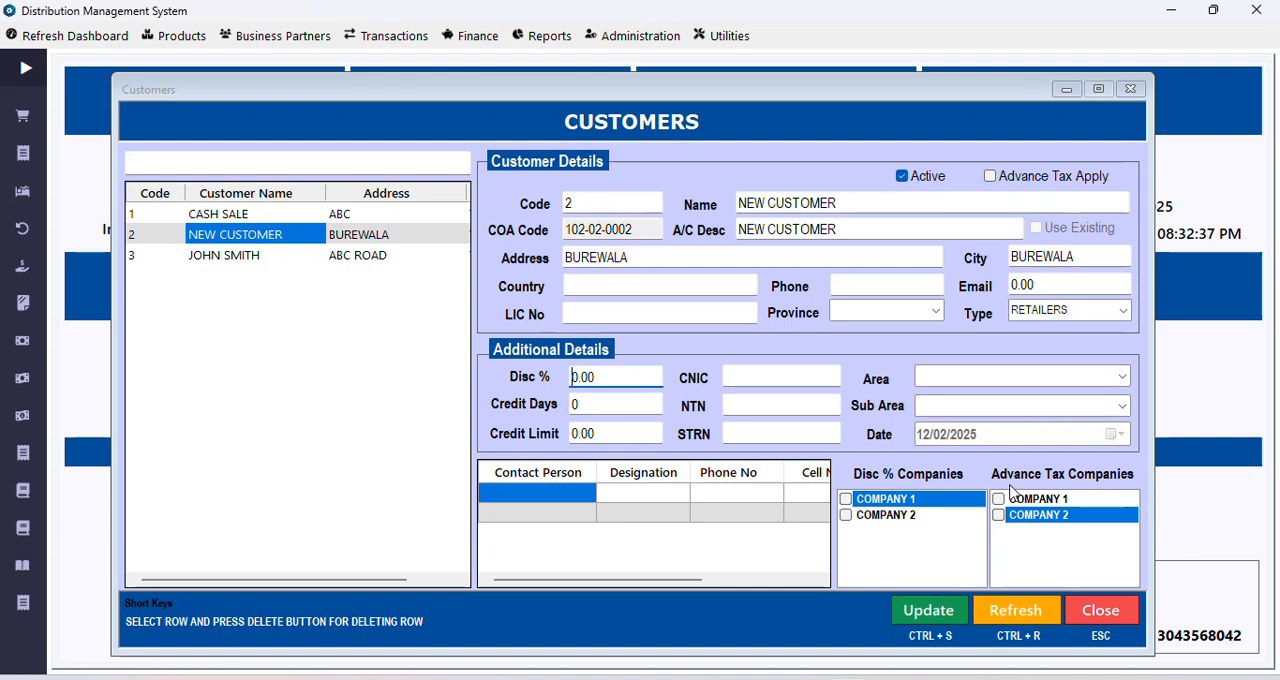
pyautogui.click(882, 514)
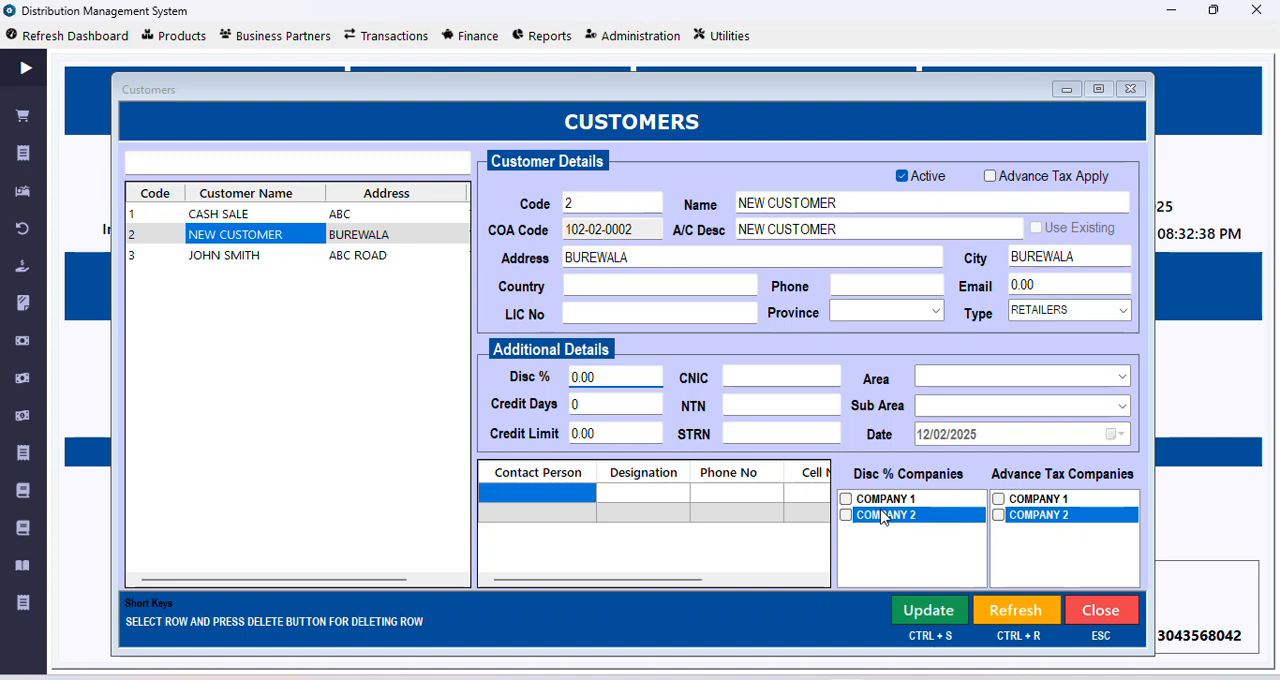
pyautogui.click(928, 610)
pyautogui.click(696, 414)
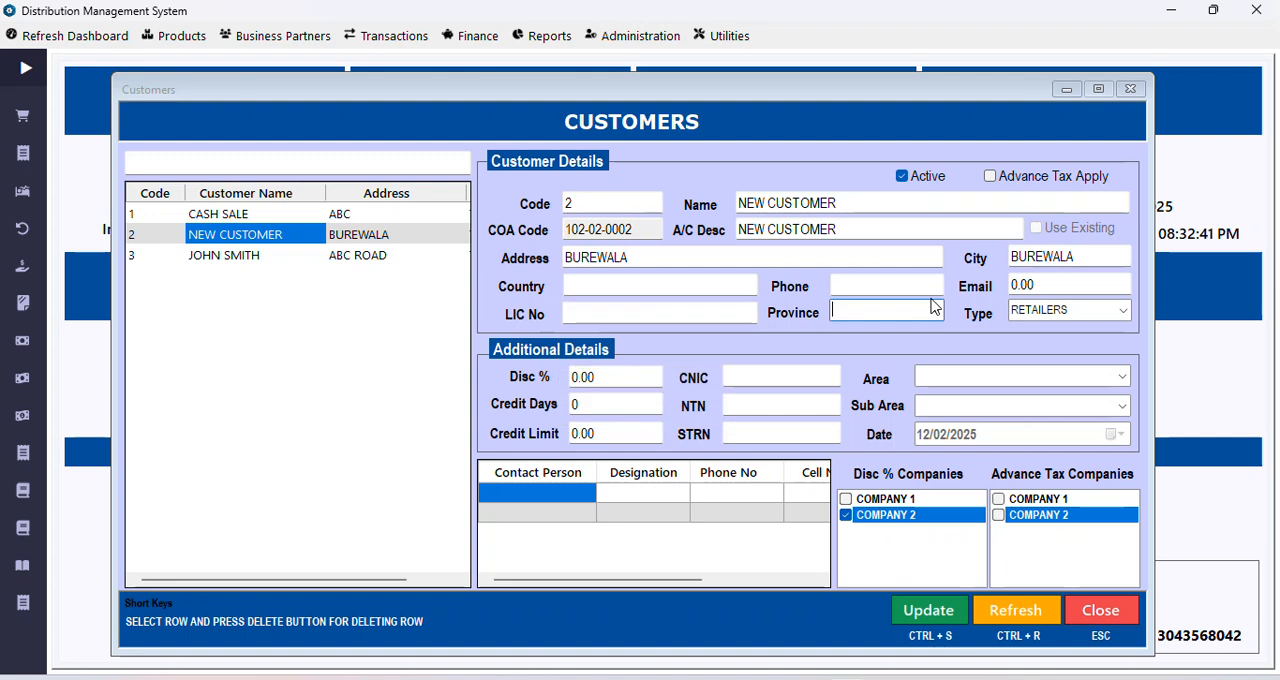
pyautogui.click(936, 311)
pyautogui.click(857, 326)
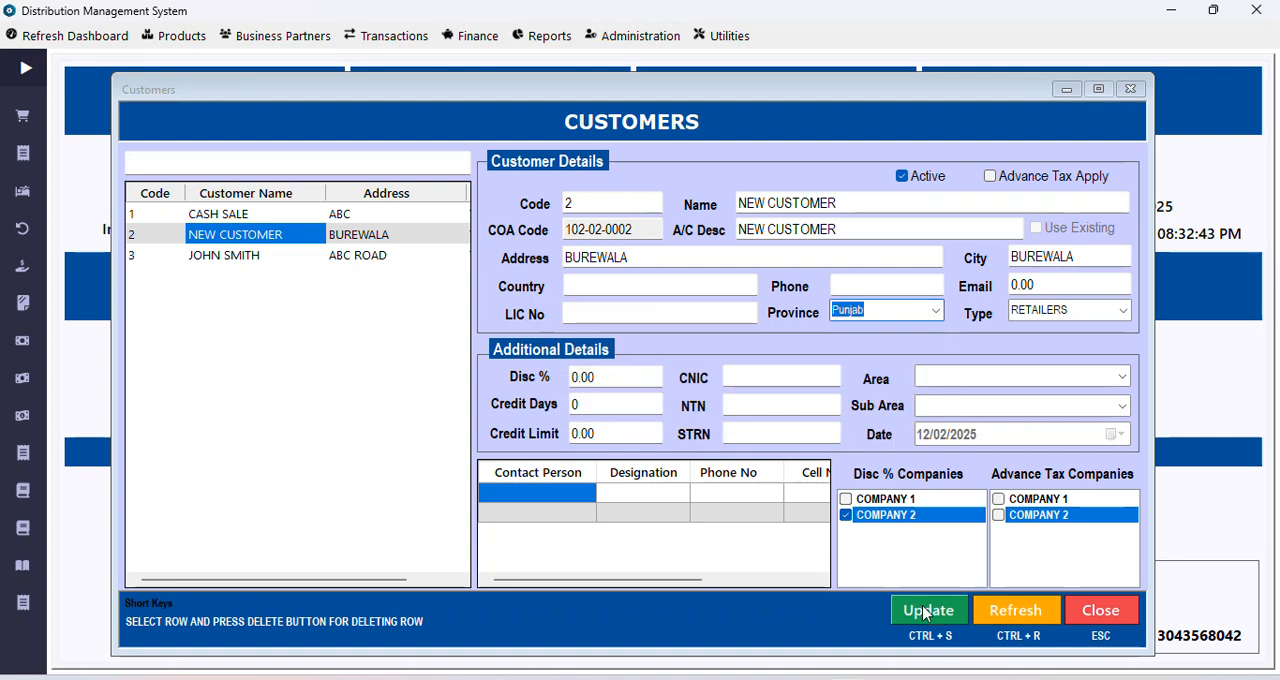
pyautogui.click(930, 612)
pyautogui.click(694, 418)
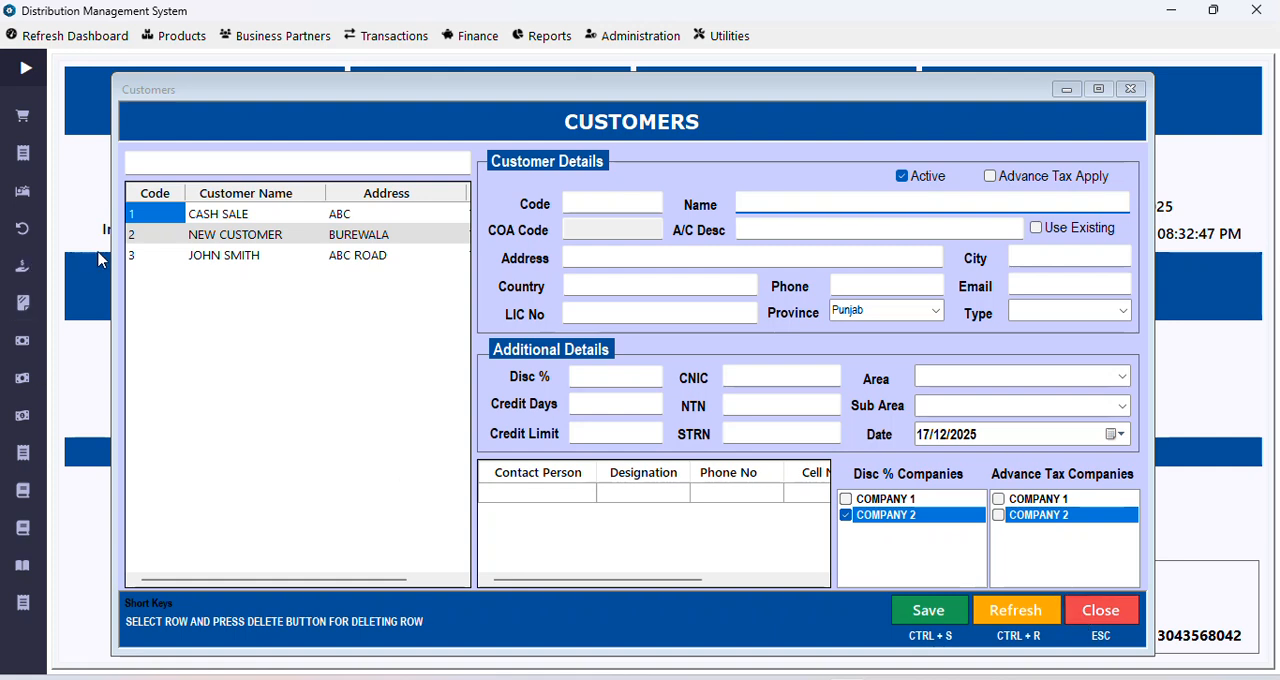
# Step: Reopen NEW CUSTOMER, check its discount percentage and discount company, and close the customers window
pyautogui.click(188, 236)
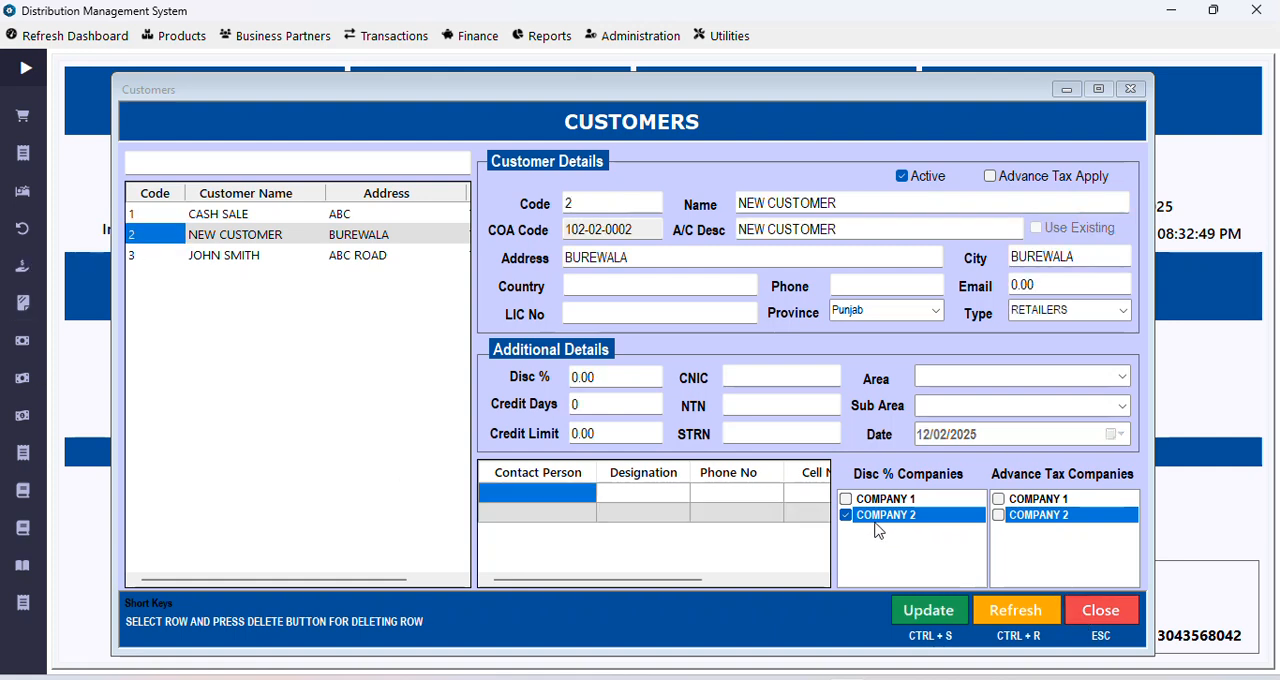
pyautogui.click(574, 377)
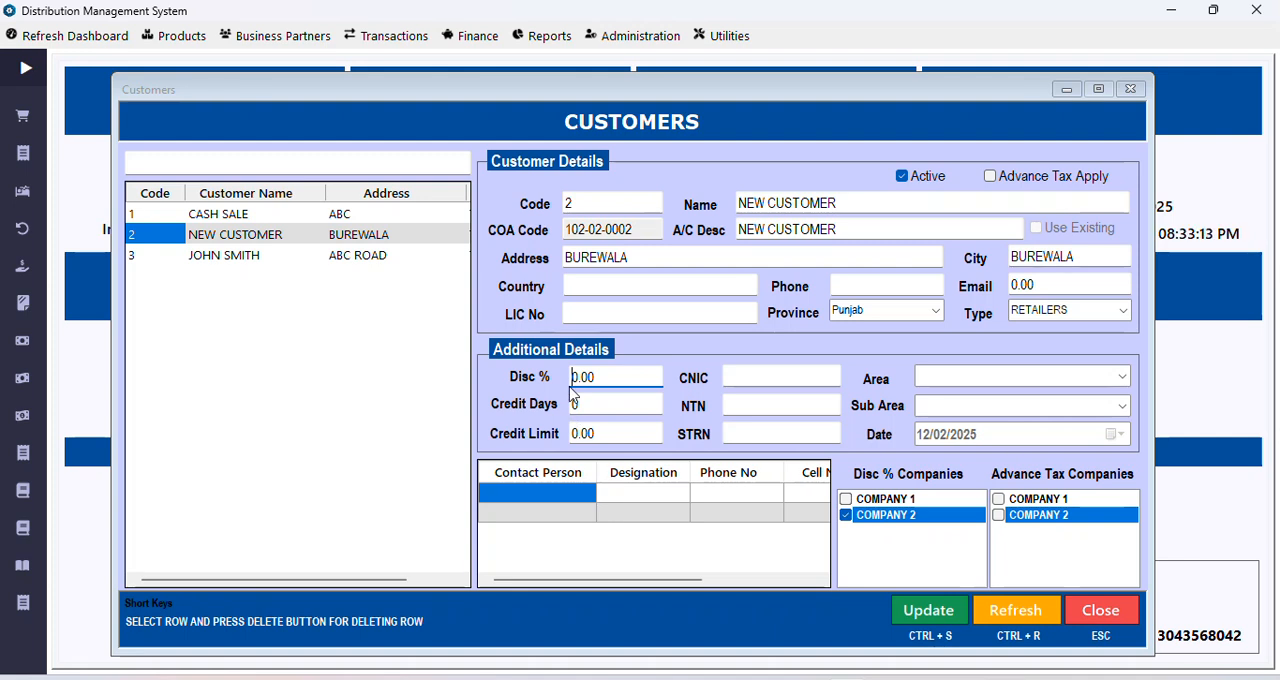
pyautogui.doubleClick(610, 376)
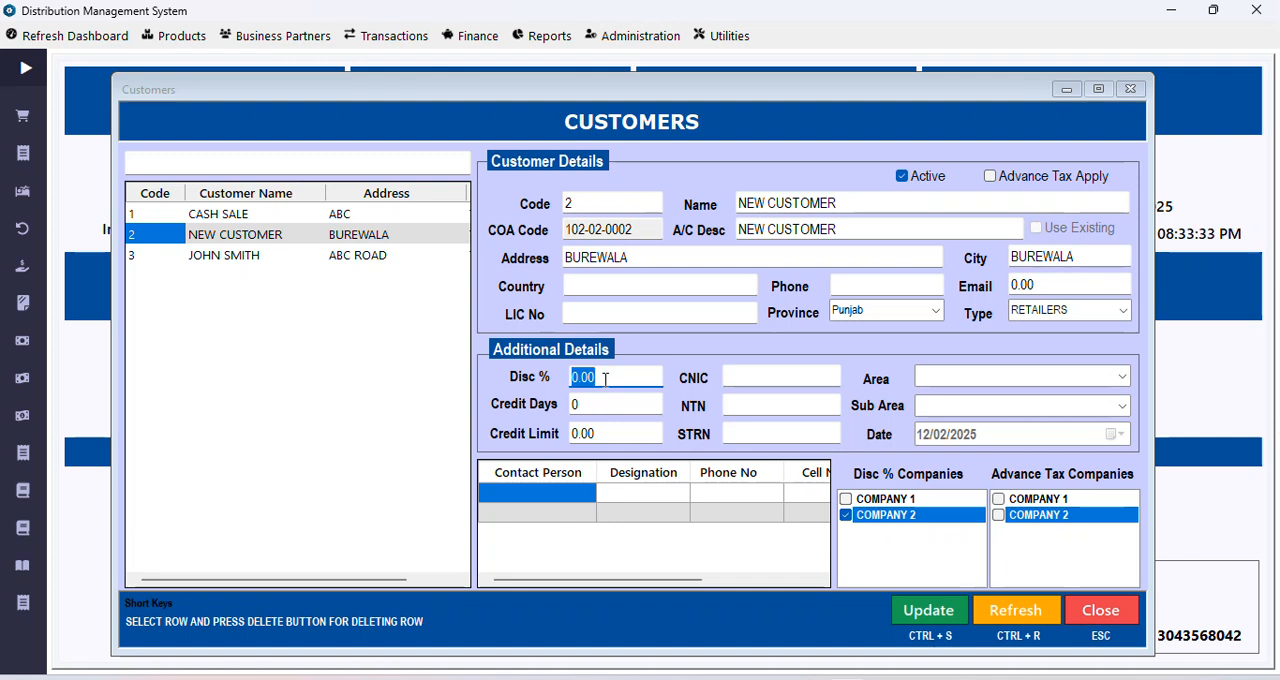
pyautogui.click(590, 408)
pyautogui.click(596, 381)
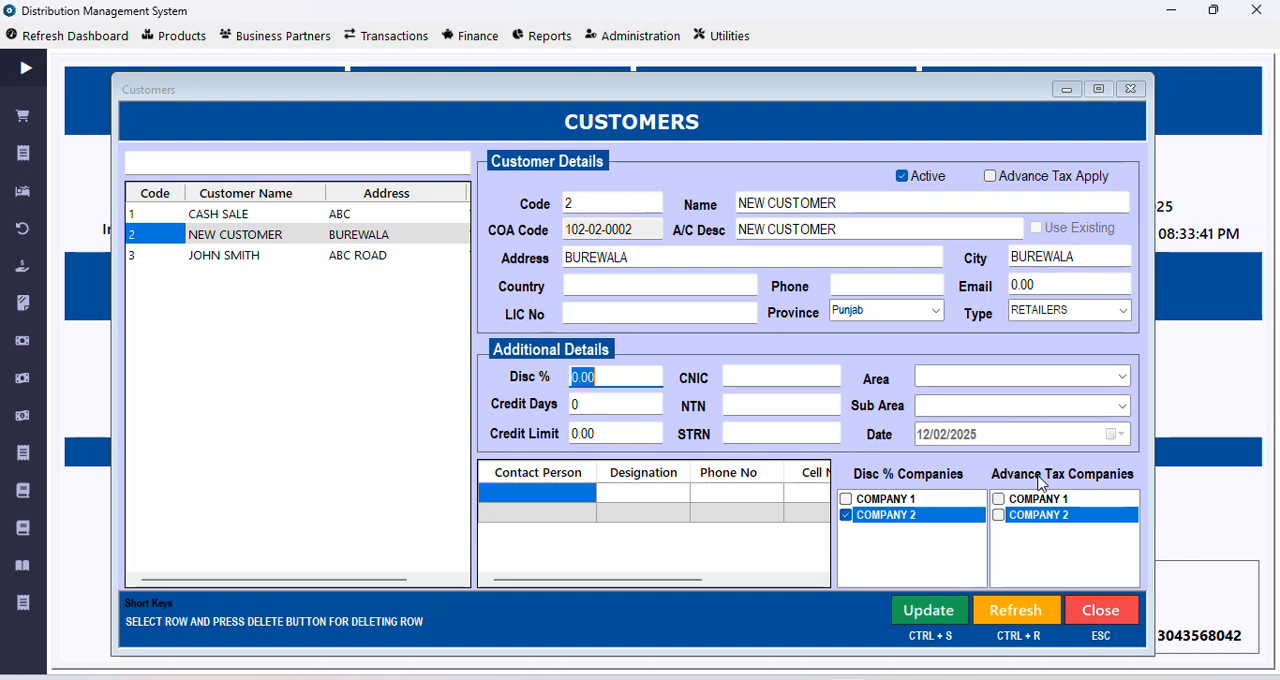
pyautogui.click(1080, 608)
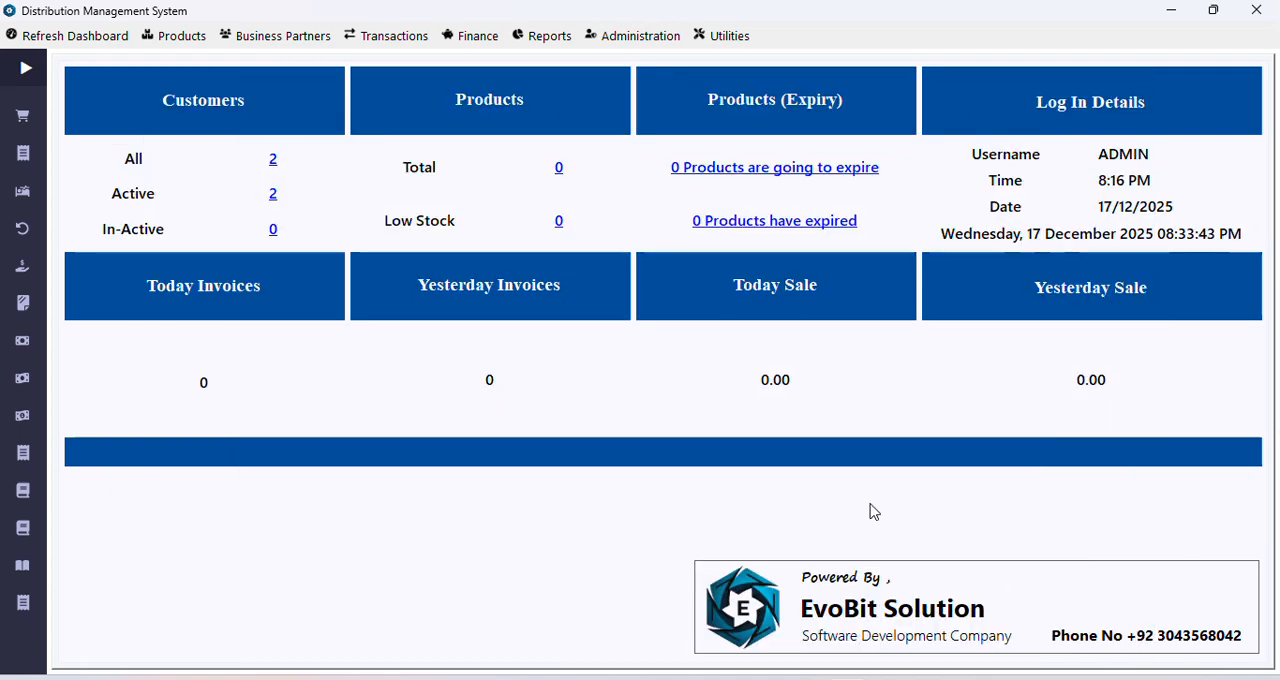
# Step: Expand the quick links and open the customer discounts window
pyautogui.click(27, 70)
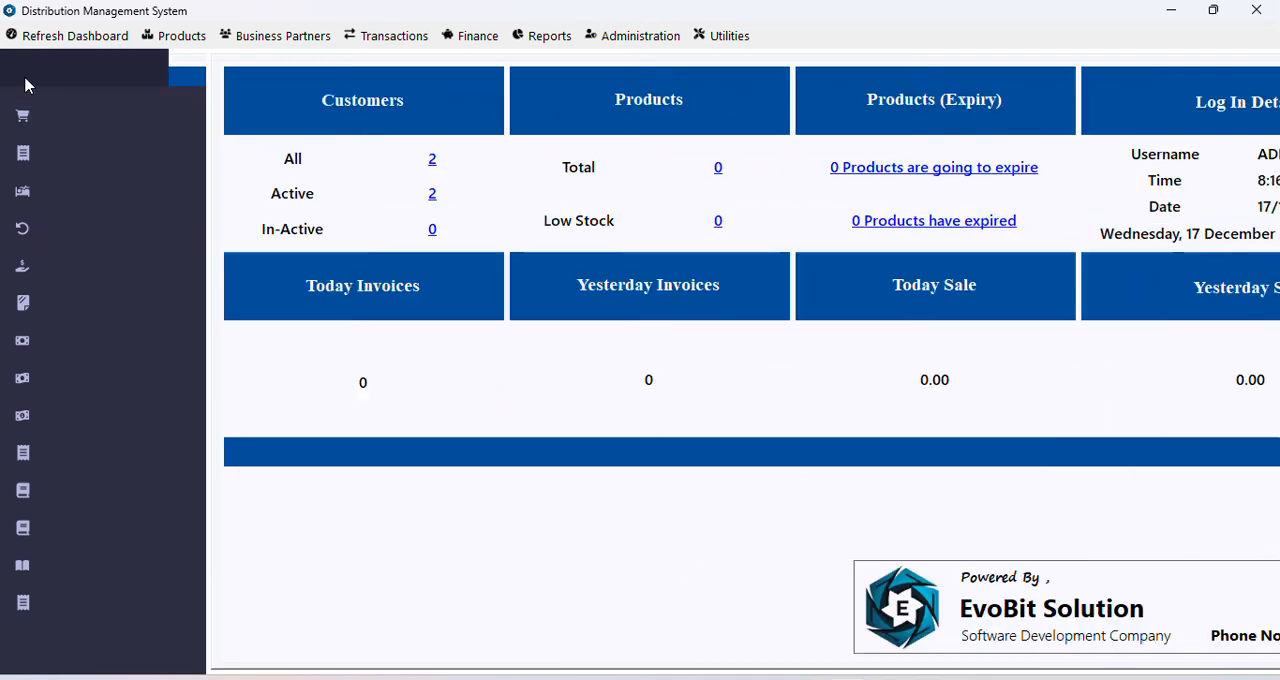
pyautogui.click(238, 42)
pyautogui.moveTo(277, 64)
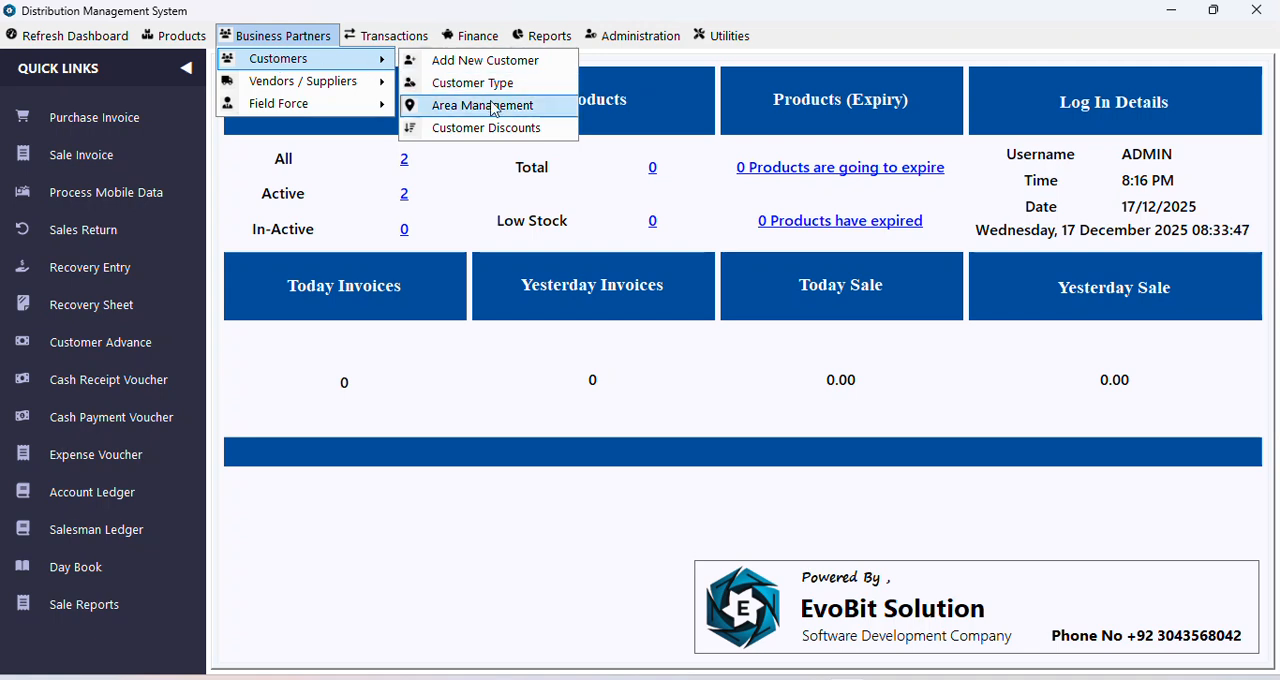
pyautogui.click(457, 134)
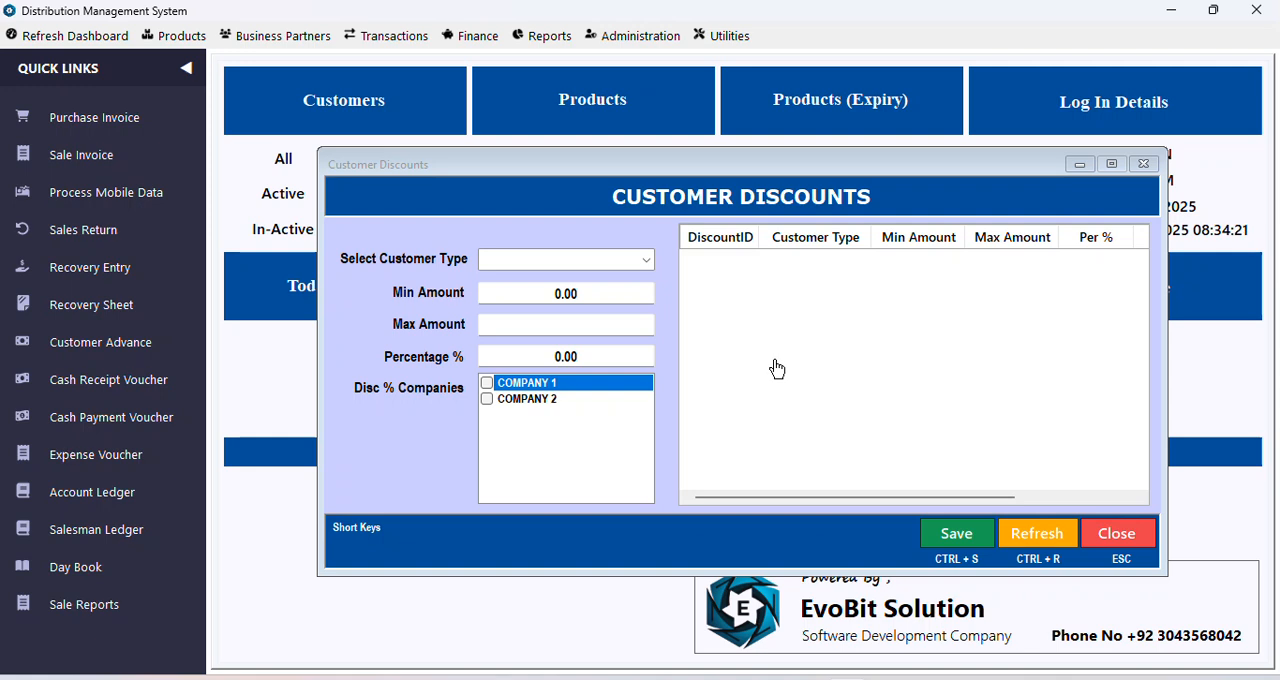
# Step: Save a 3 percent discount for RETAILERS on amounts from 1 to 1500
pyautogui.click(646, 260)
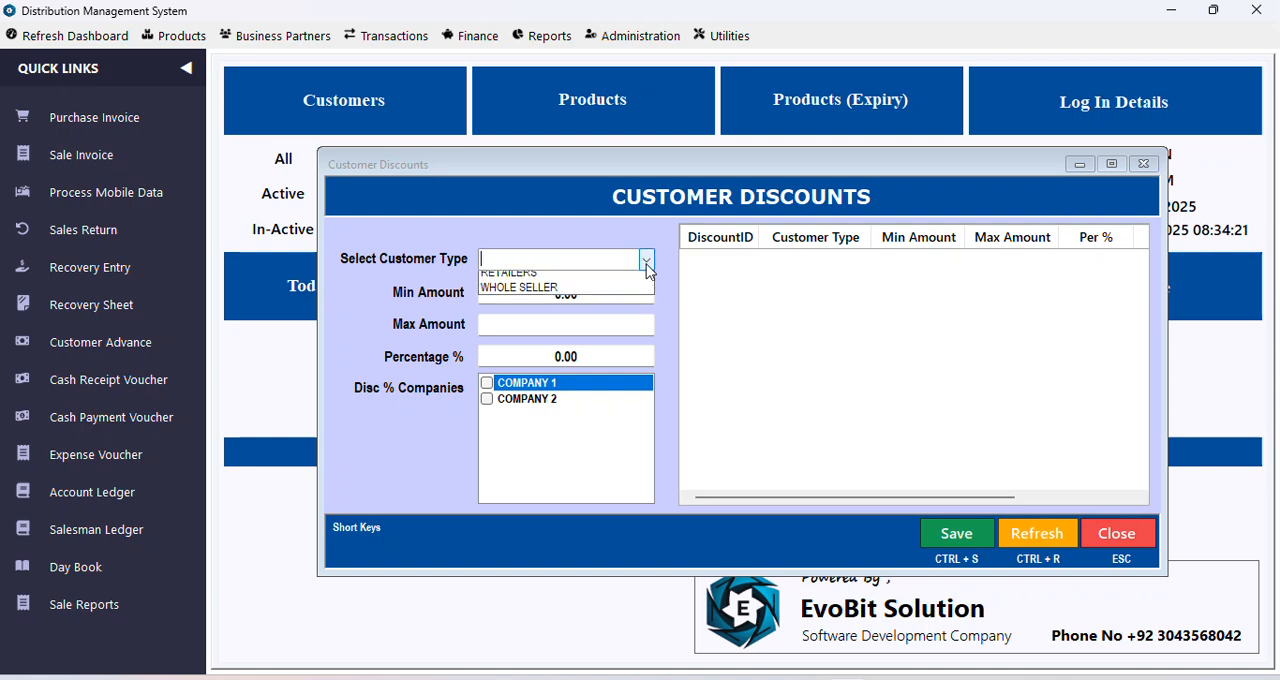
pyautogui.click(530, 280)
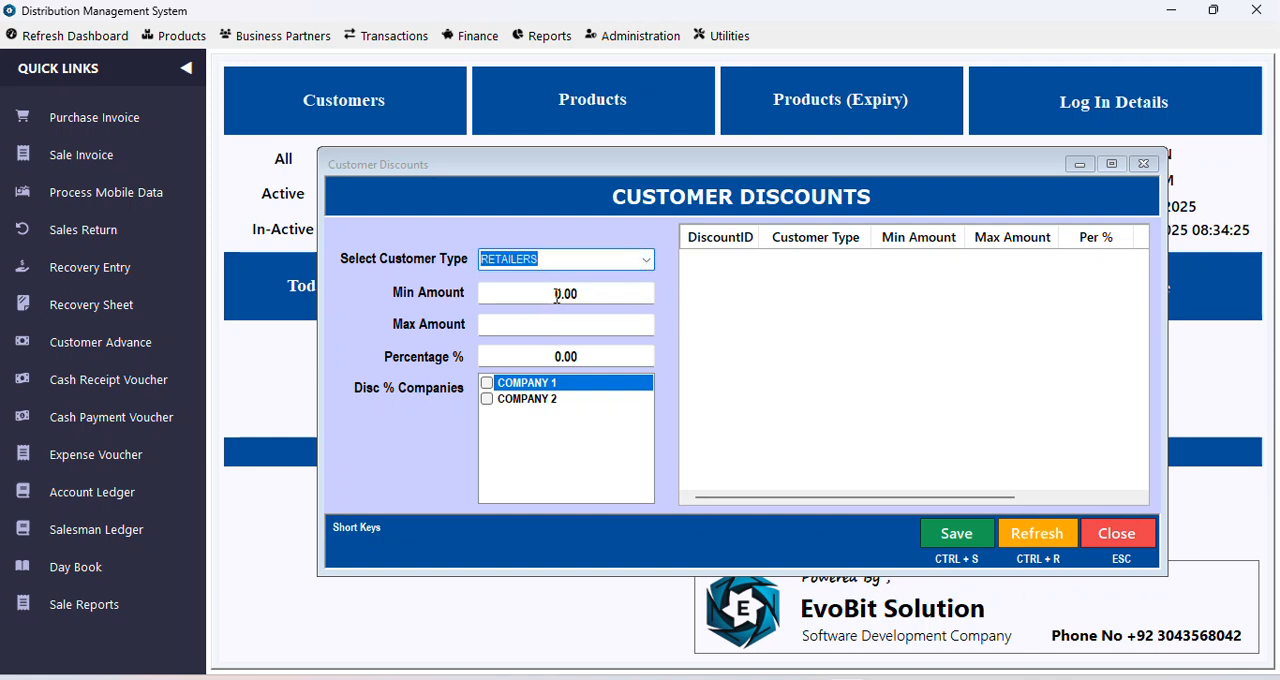
pyautogui.click(556, 292)
pyautogui.write('1')
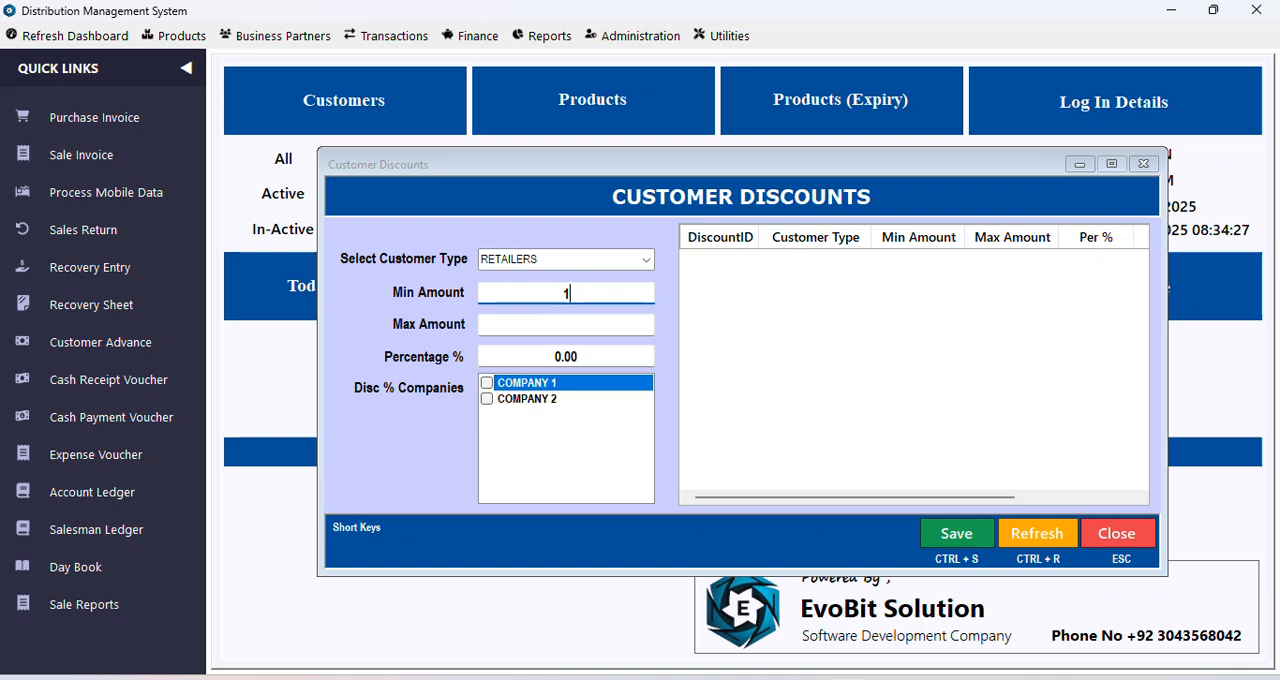
pyautogui.click(565, 328)
pyautogui.write('1500')
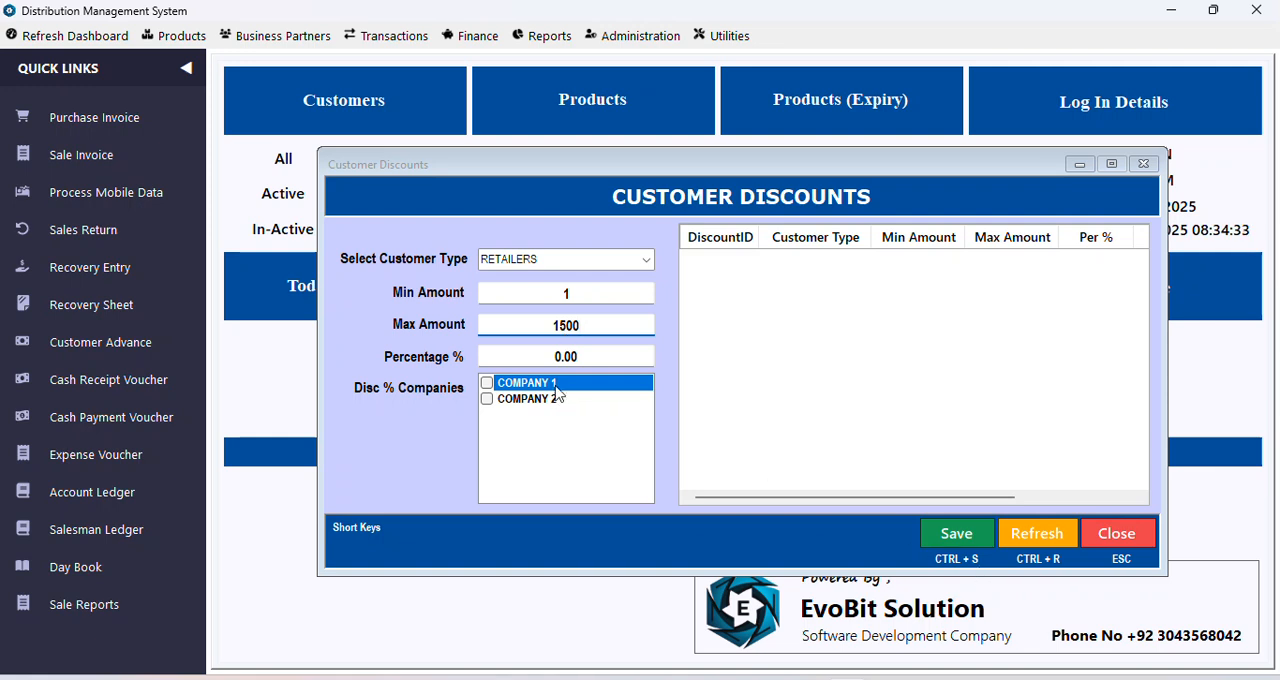
pyautogui.click(566, 352)
pyautogui.write('3')
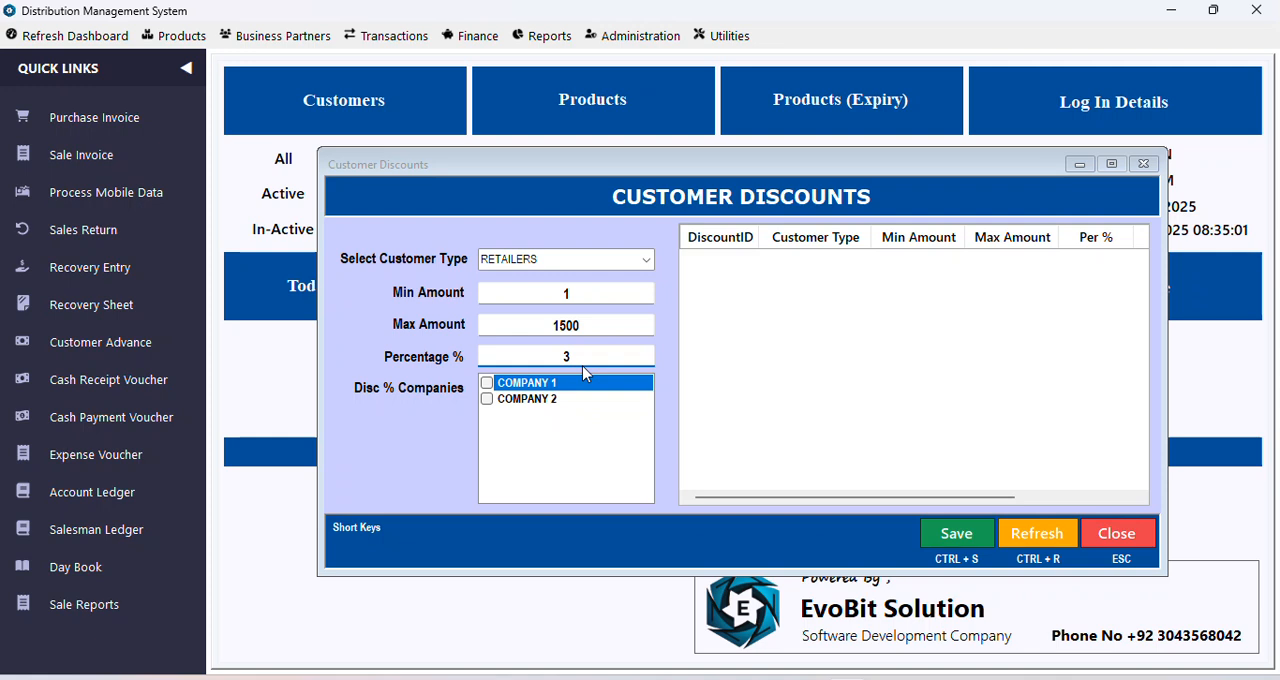
pyautogui.click(956, 533)
pyautogui.click(697, 414)
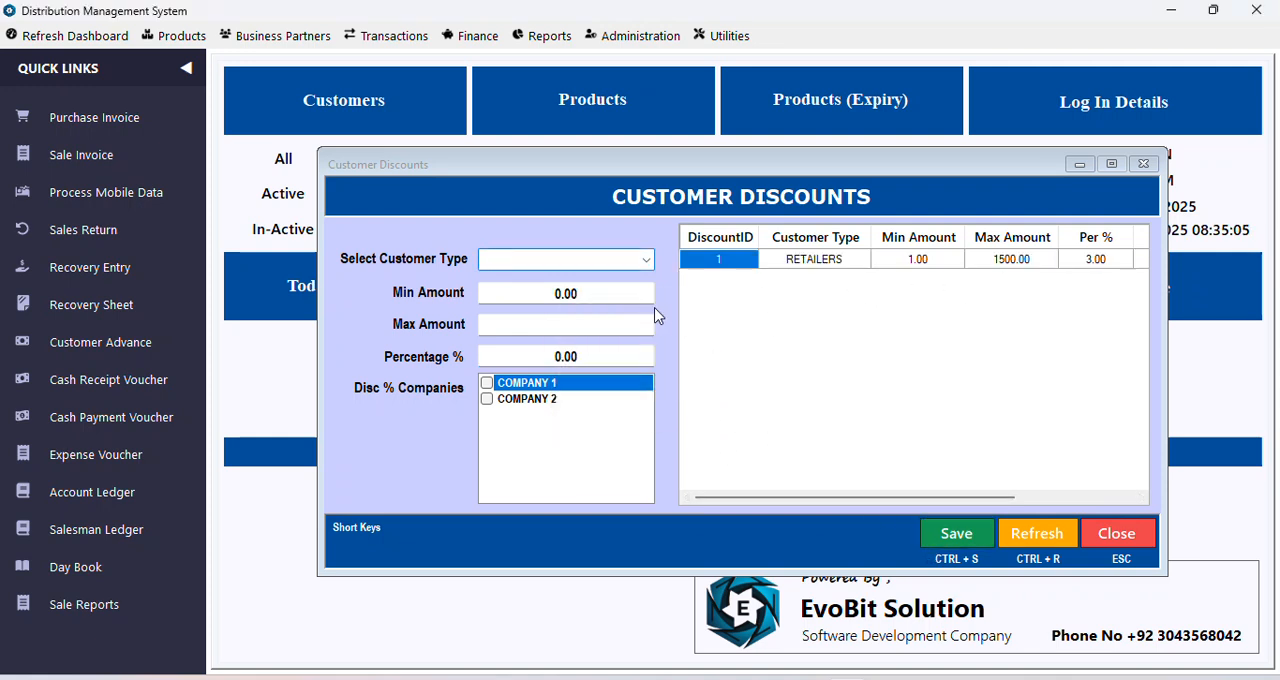
# Step: Save a 4 percent discount for RETAILERS on amounts from 1501 to 3000
pyautogui.click(646, 259)
pyautogui.click(590, 278)
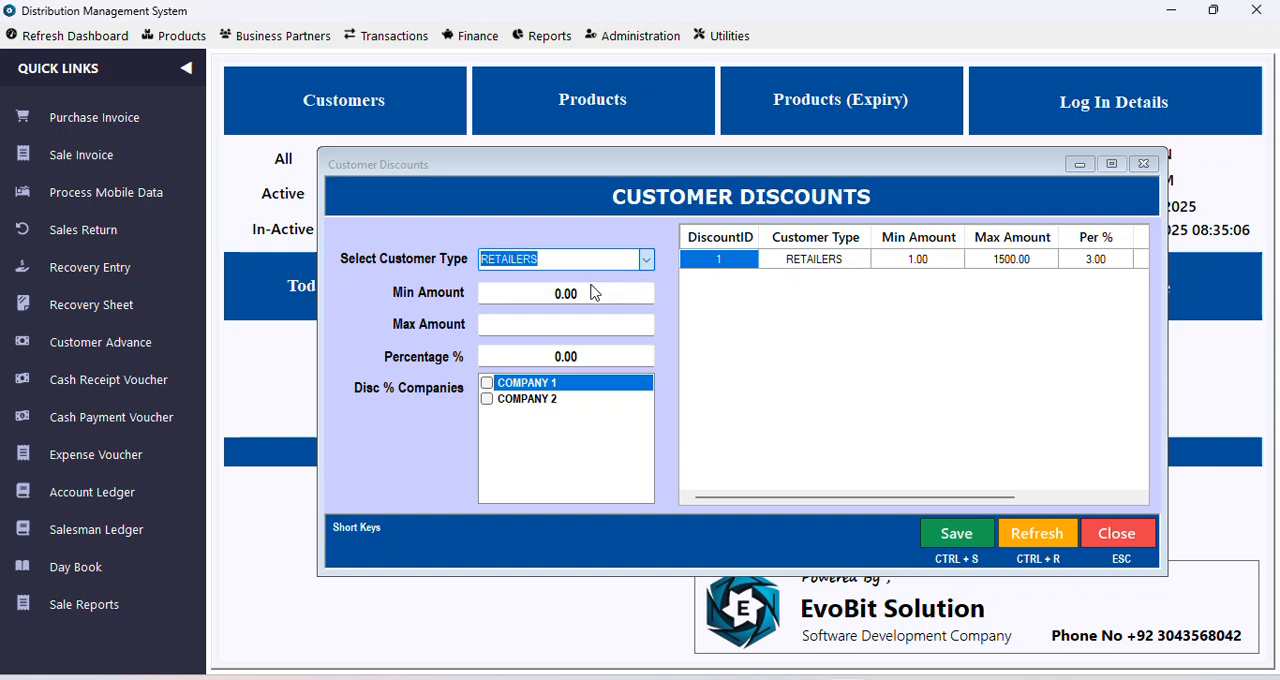
pyautogui.click(561, 295)
pyautogui.write('1501')
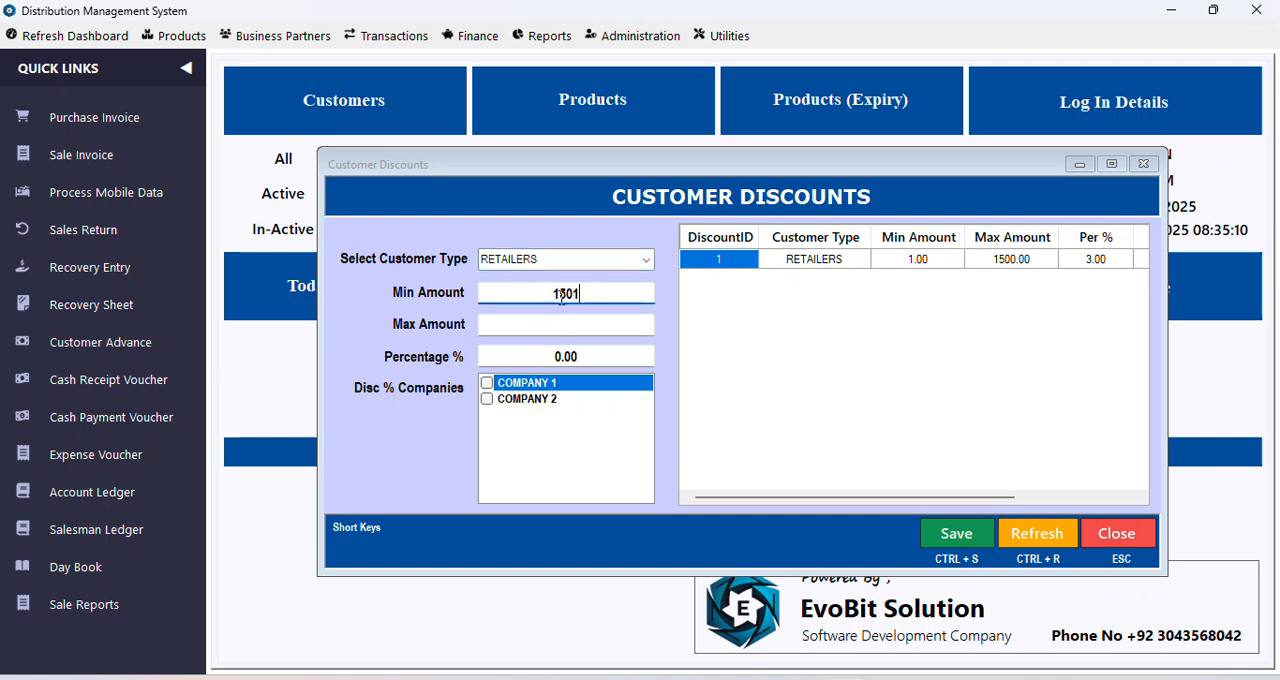
pyautogui.press('Tab')
pyautogui.write('3000')
pyautogui.click(566, 359)
pyautogui.write('4')
pyautogui.press('Tab')
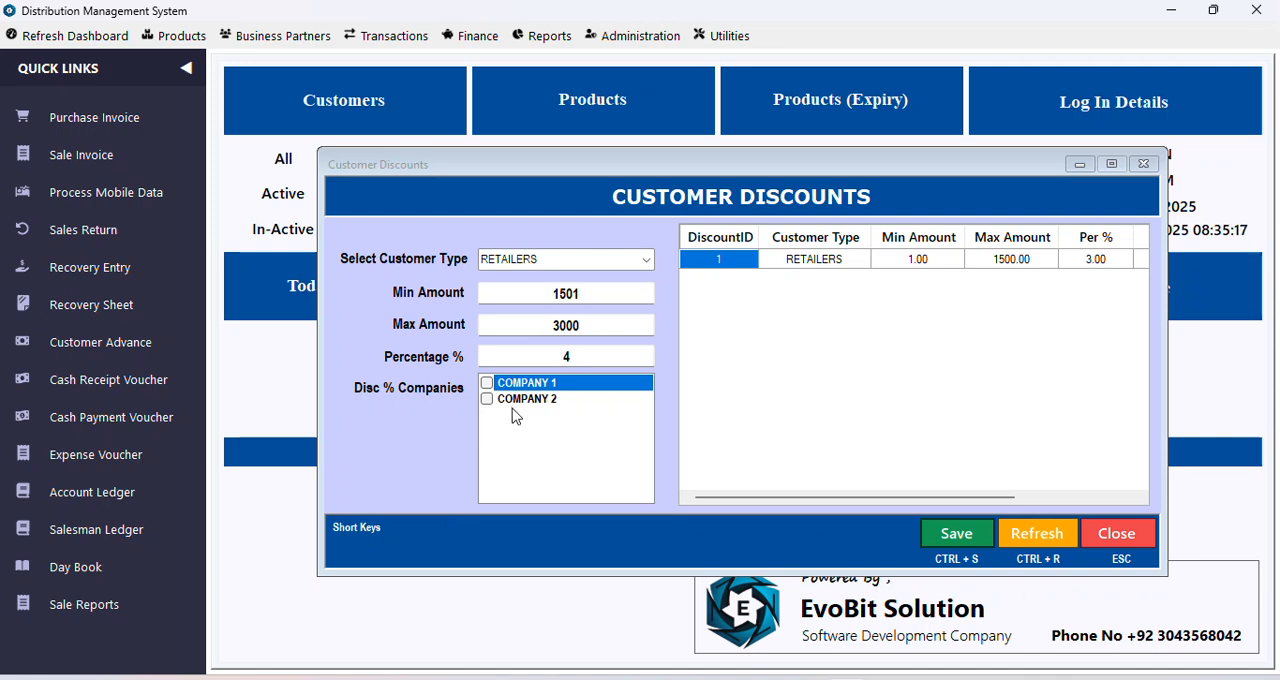
pyautogui.click(984, 533)
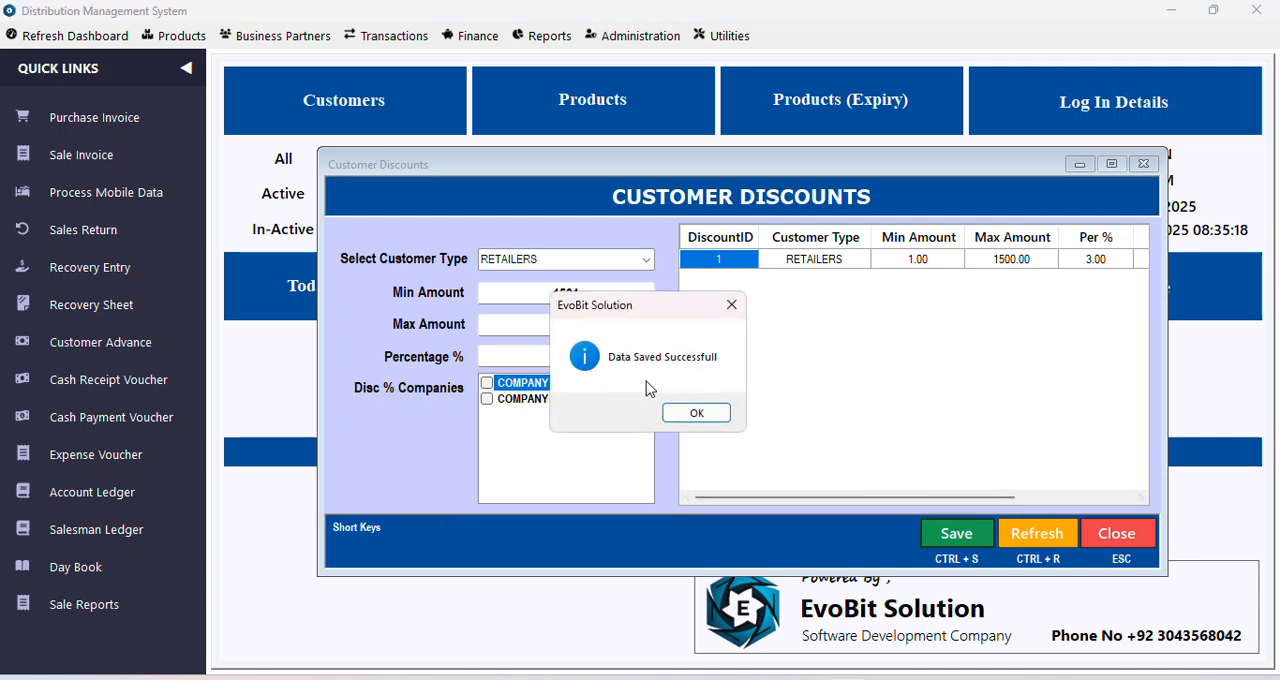
pyautogui.click(695, 414)
# Step: Save a 5 percent discount for RETAILERS on amounts from 3001, leaving the maximum amount empty
pyautogui.click(646, 259)
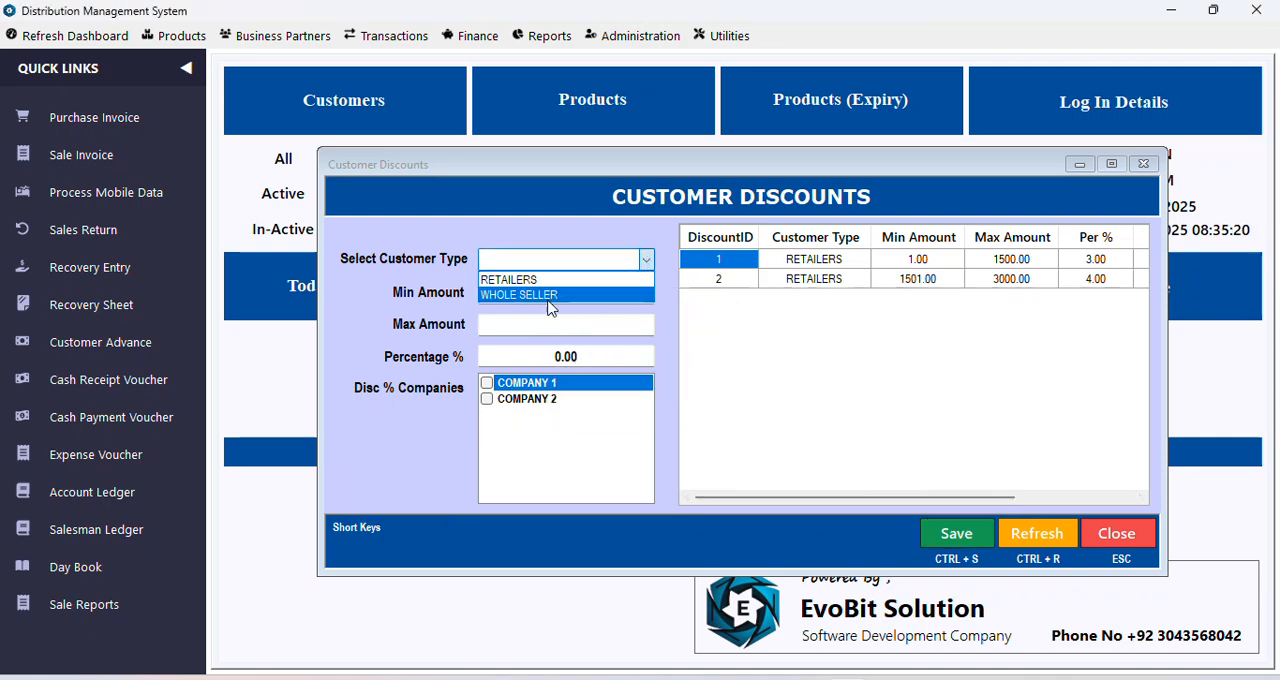
pyautogui.click(521, 282)
pyautogui.click(563, 300)
pyautogui.write('3001')
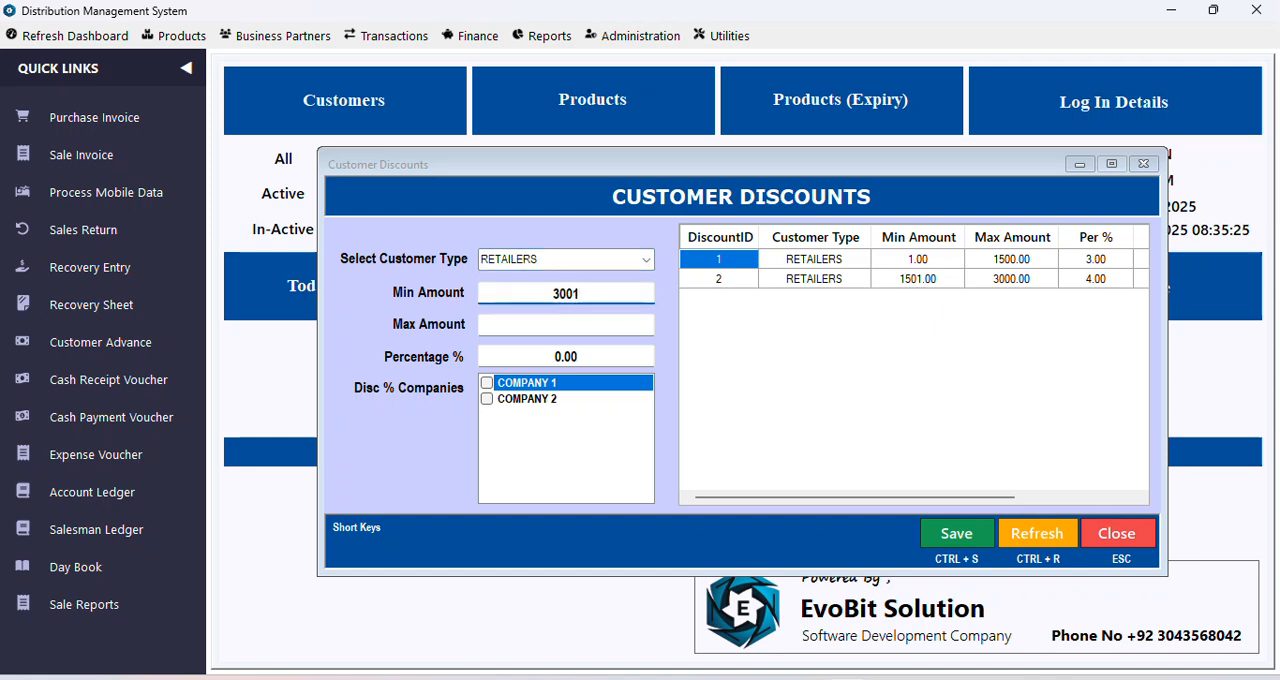
pyautogui.click(516, 326)
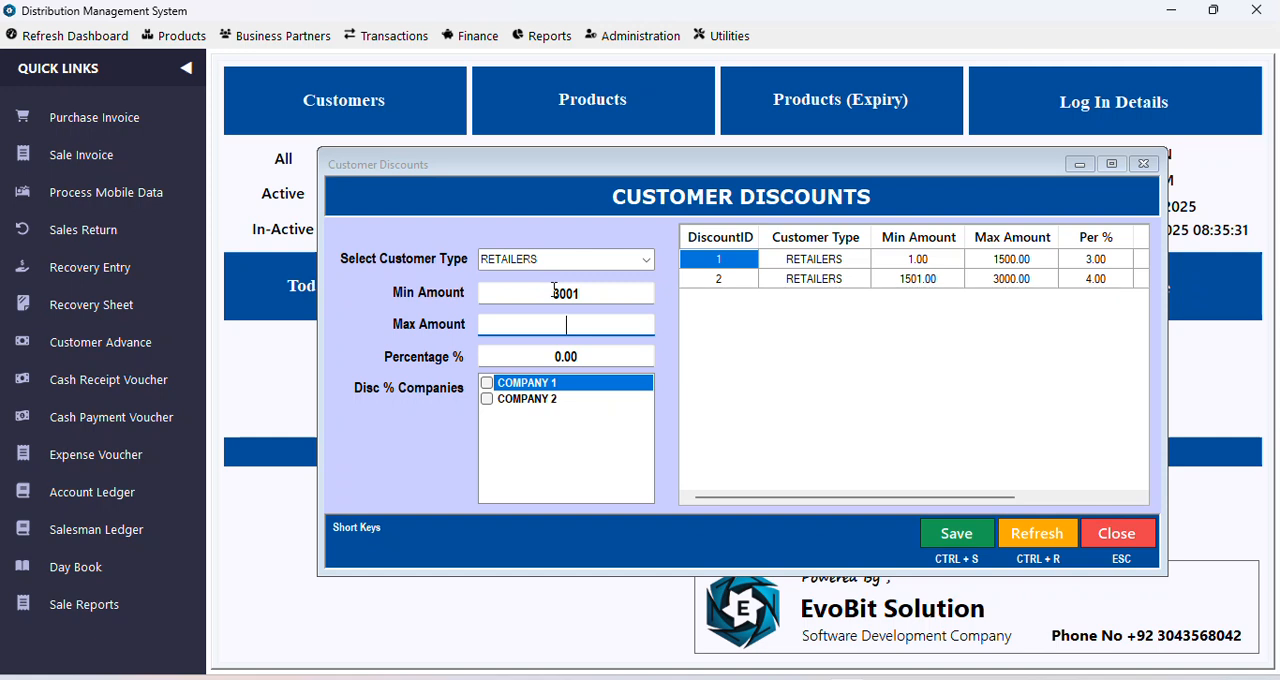
pyautogui.click(563, 354)
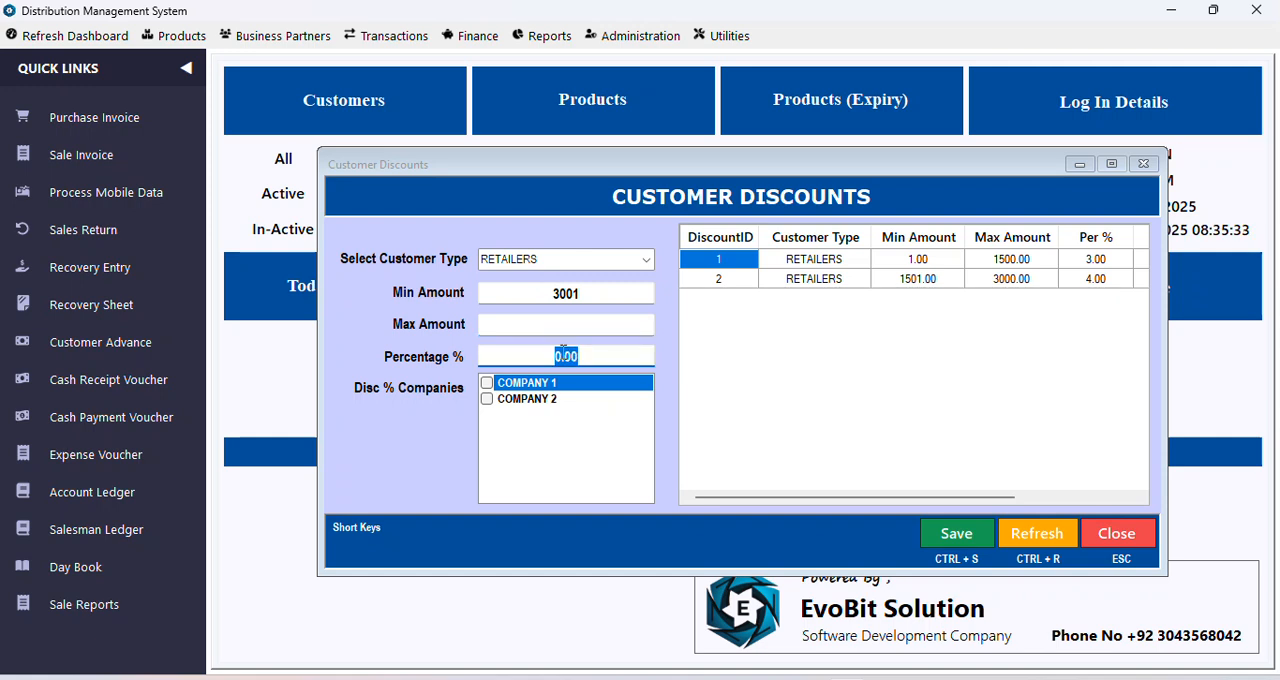
pyautogui.write('5')
pyautogui.click(932, 538)
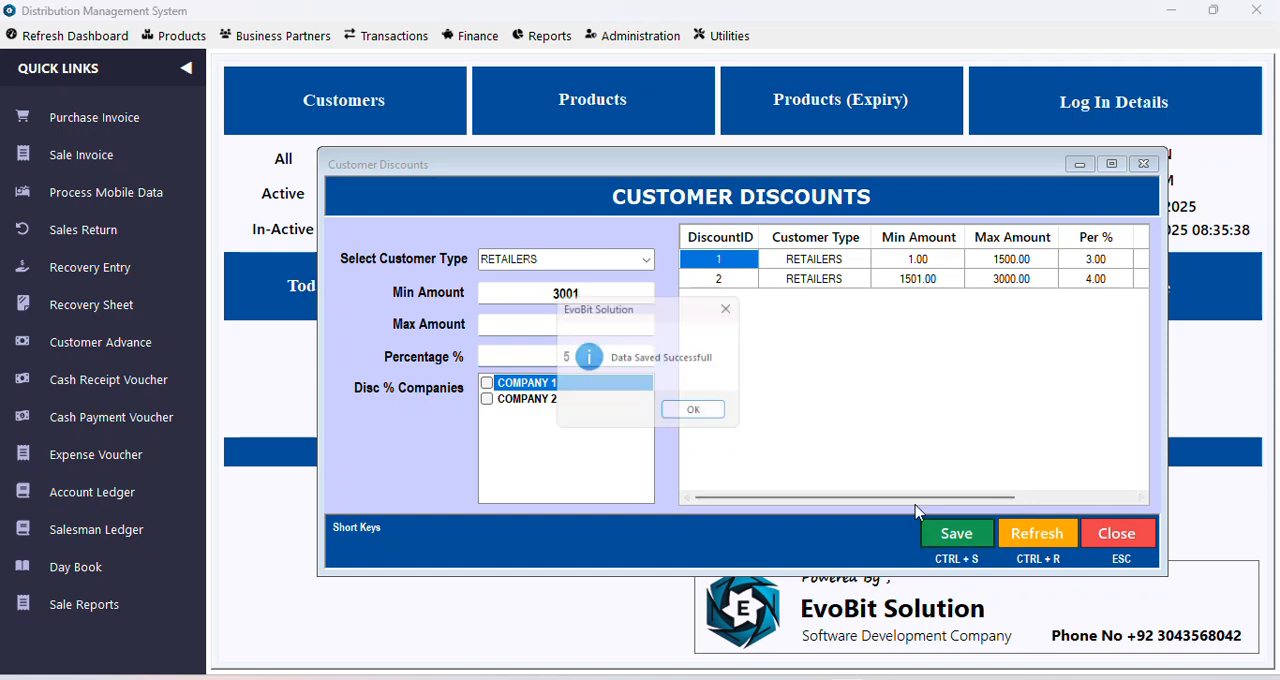
# Step: Delete the RETAILERS discount slab that starts at 3001
pyautogui.click(712, 413)
pyautogui.moveTo(870, 503); pyautogui.dragTo(785, 507)
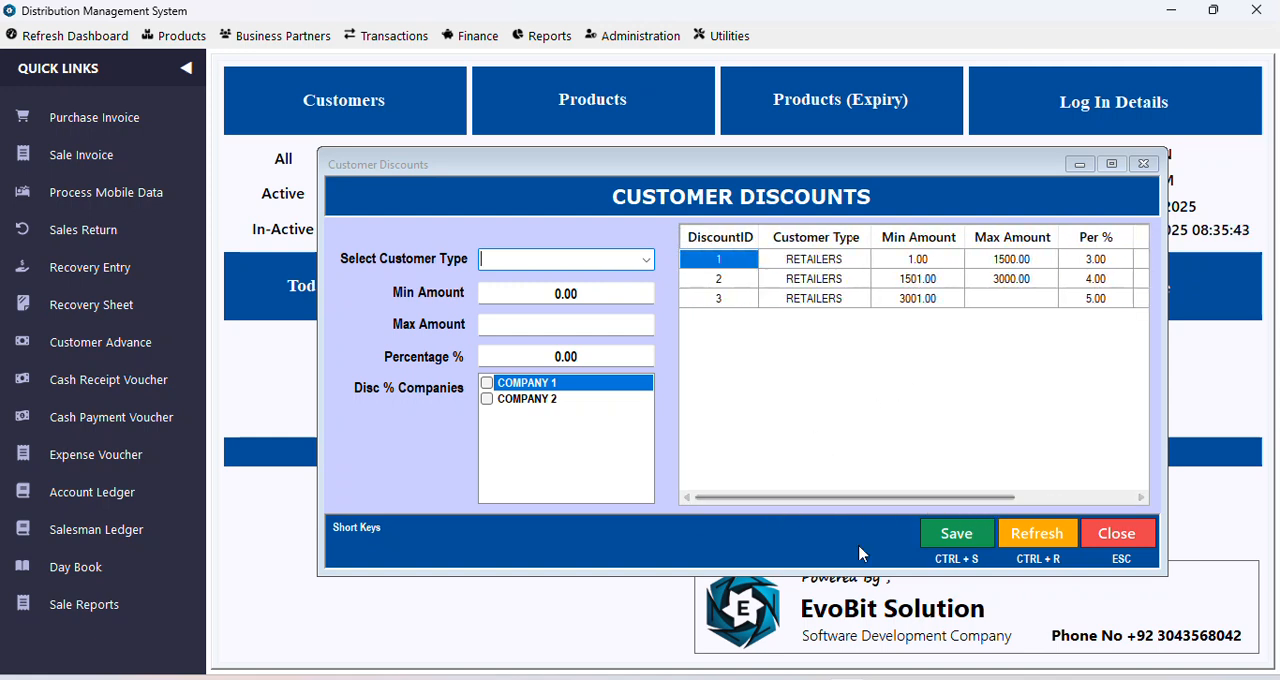
pyautogui.moveTo(894, 506); pyautogui.dragTo(766, 502)
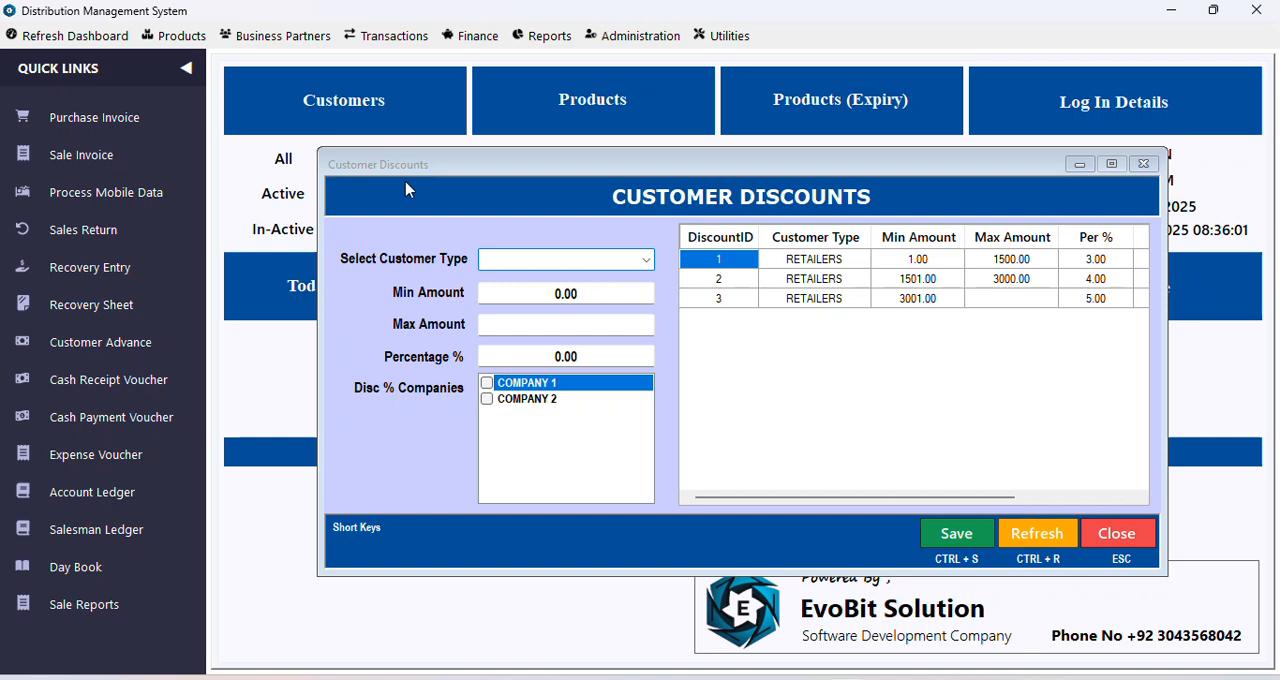
pyautogui.click(726, 304)
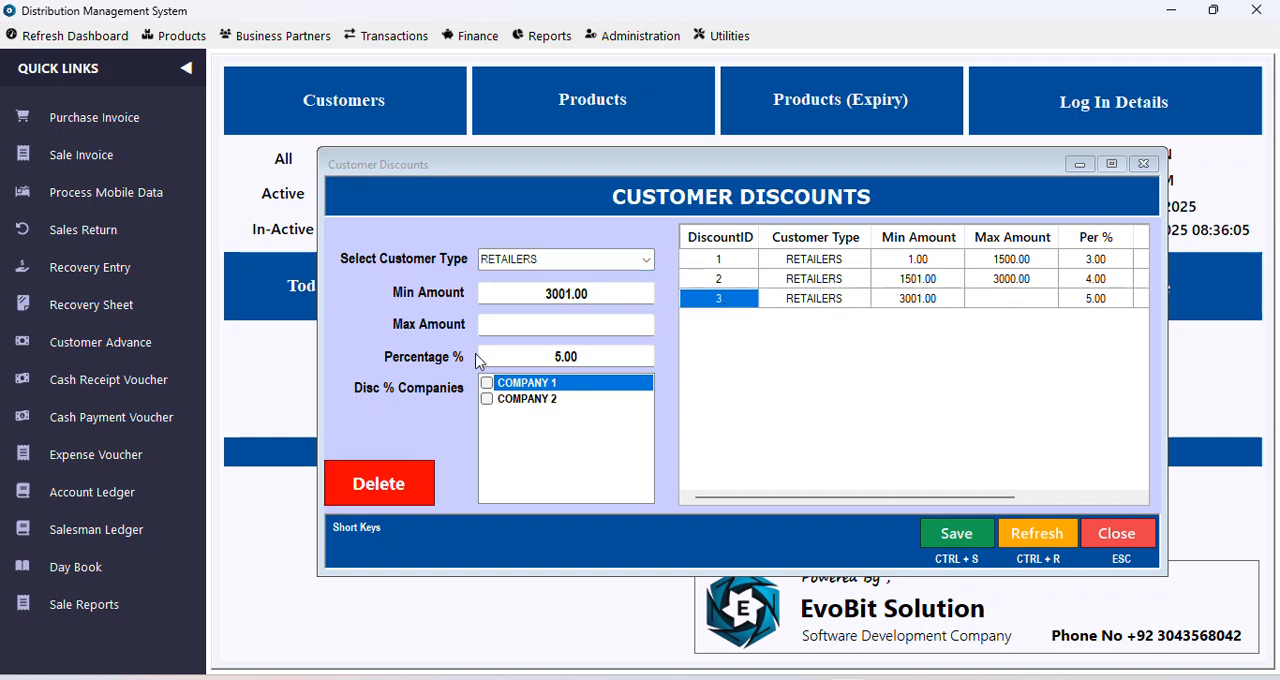
pyautogui.click(424, 486)
pyautogui.click(641, 411)
pyautogui.click(700, 416)
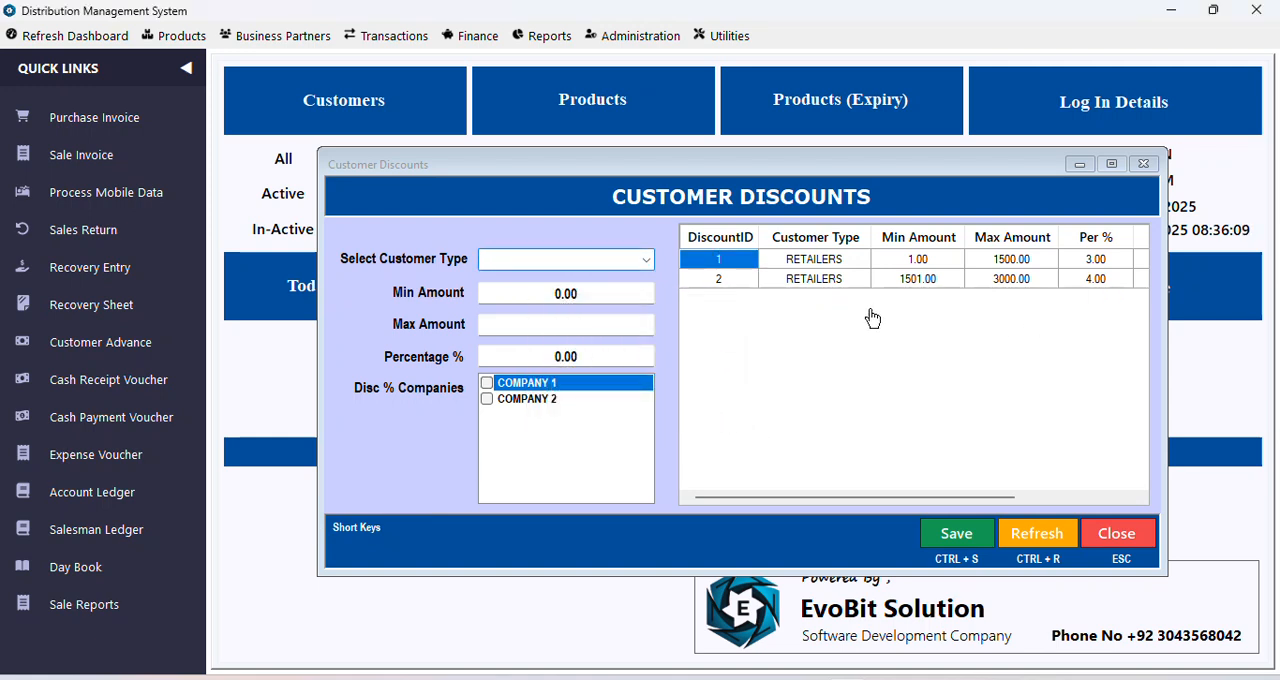
# Step: Load the RETAILERS slab for 1501 to 3000, save it again and close the customer discounts window
pyautogui.click(749, 280)
pyautogui.click(978, 526)
pyautogui.click(727, 416)
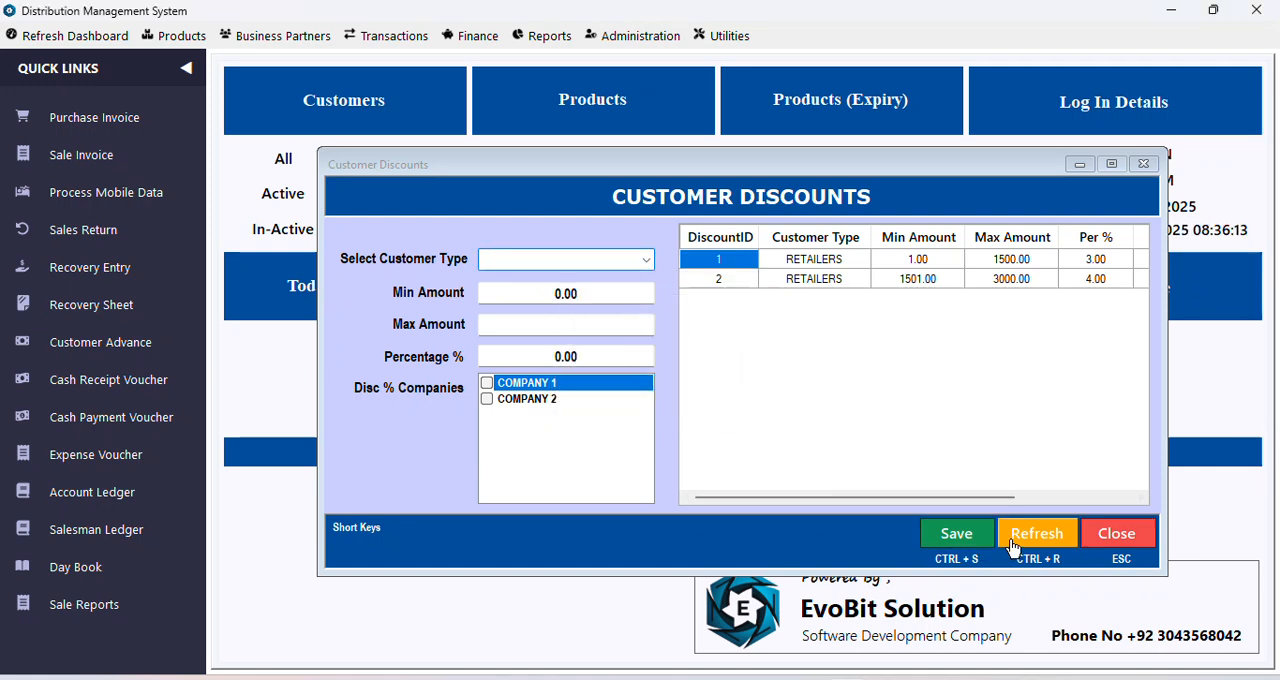
pyautogui.click(1098, 534)
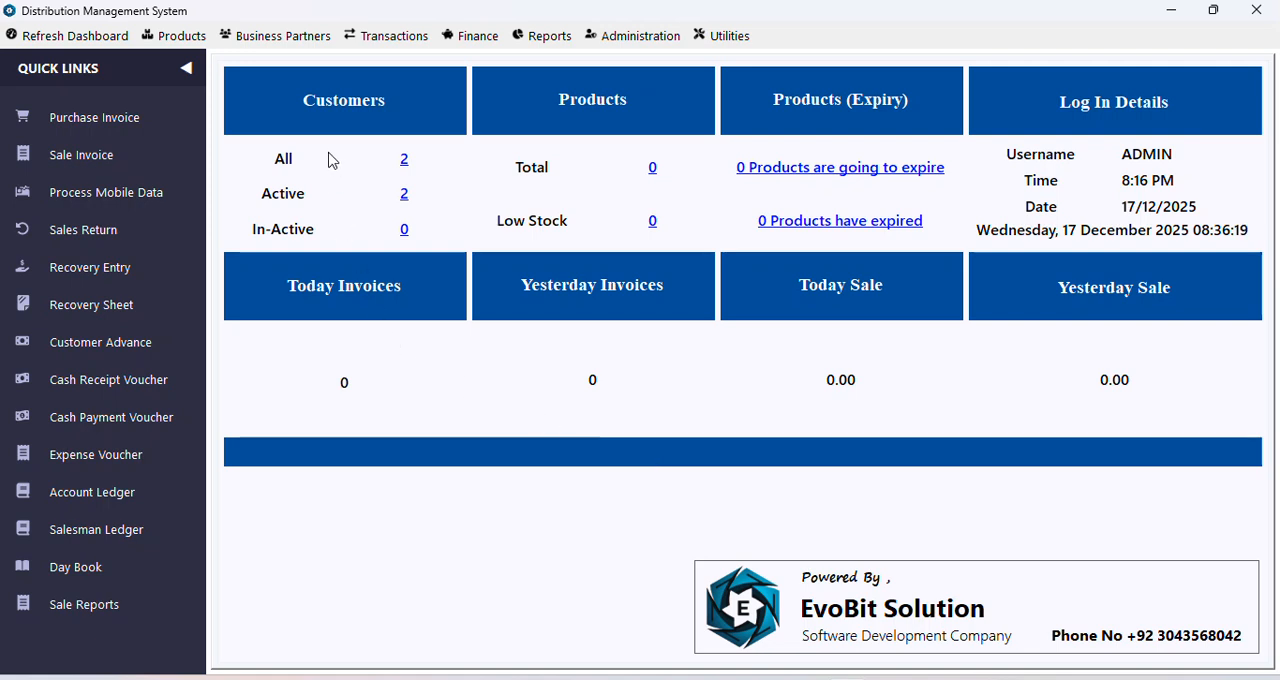
# Step: Open the salesman window from the field force section
pyautogui.click(277, 35)
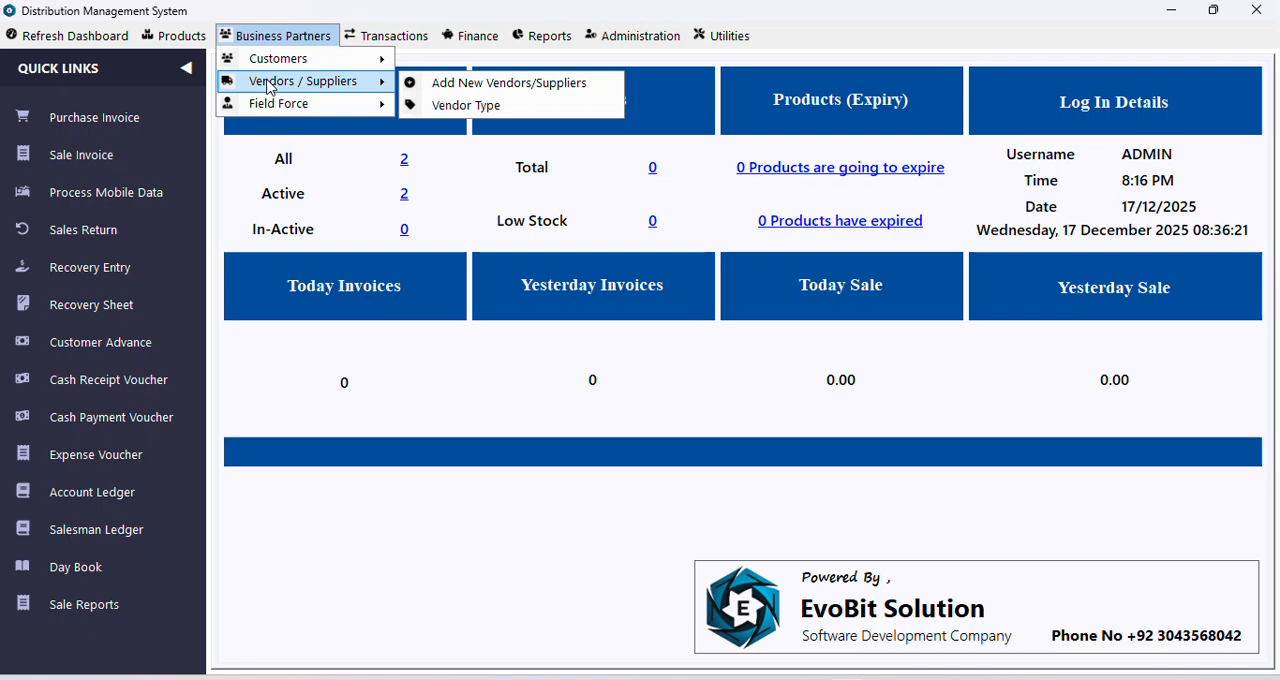
pyautogui.moveTo(270, 113)
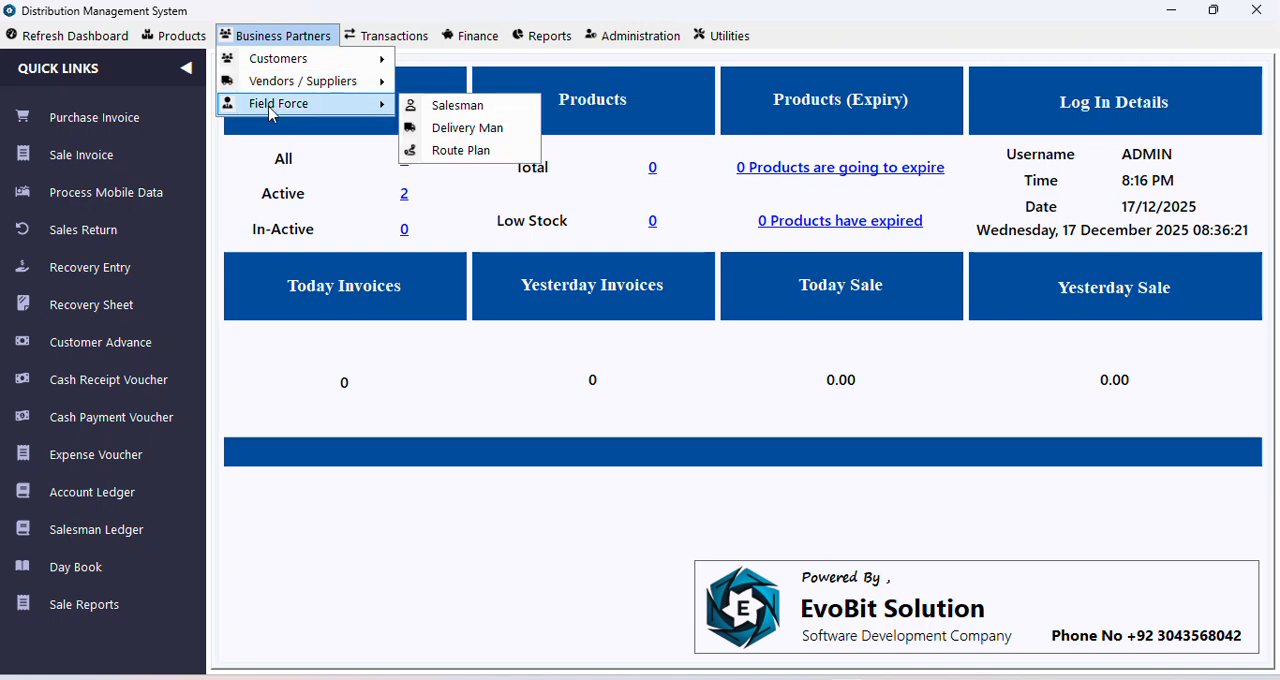
pyautogui.click(439, 109)
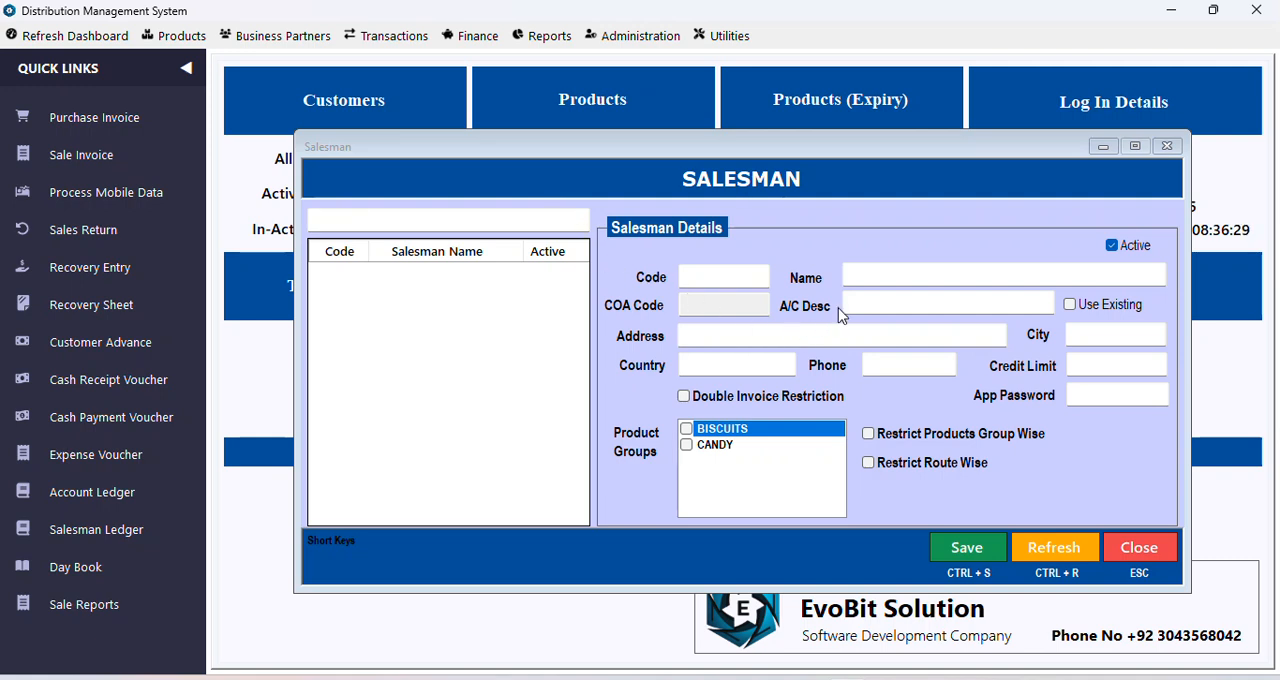
# Step: Fill in the new salesman's name, address, city and phone number, leaving the country empty
pyautogui.click(866, 277)
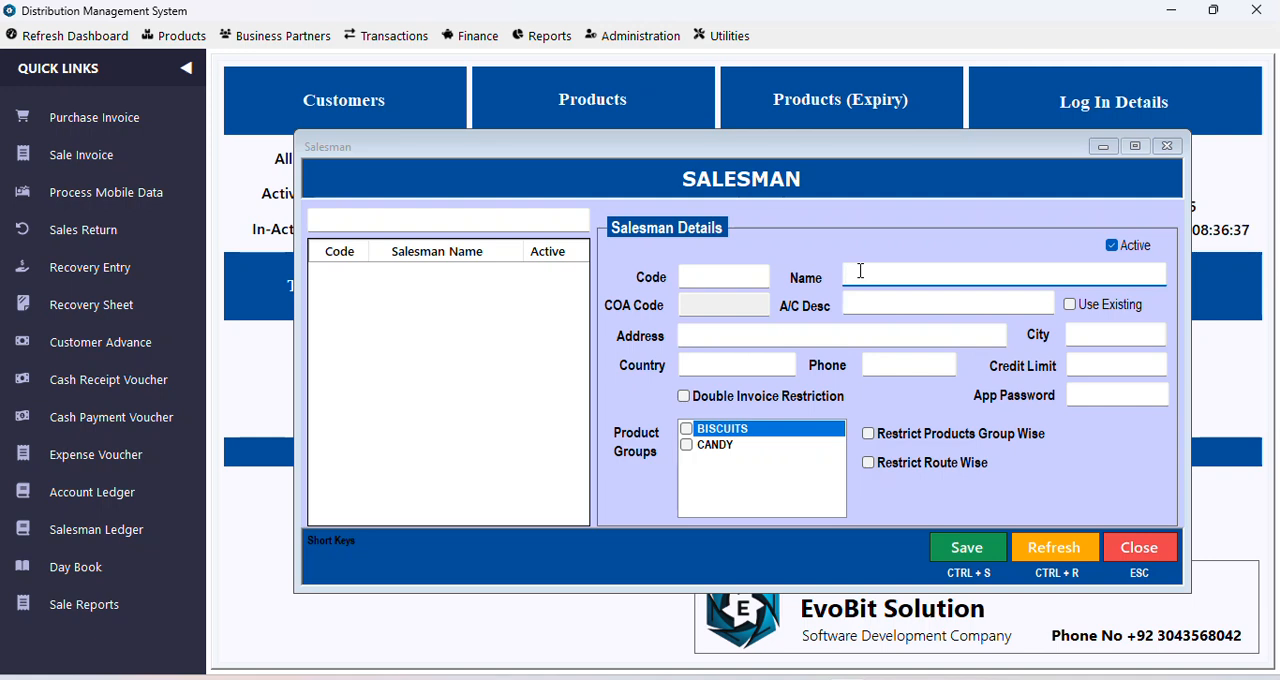
pyautogui.write('ABC JOHN')
pyautogui.press('Tab')
pyautogui.write('ABC')
pyautogui.press('Tab')
pyautogui.write('ABC')
pyautogui.press('Tab')
pyautogui.press('Tab')
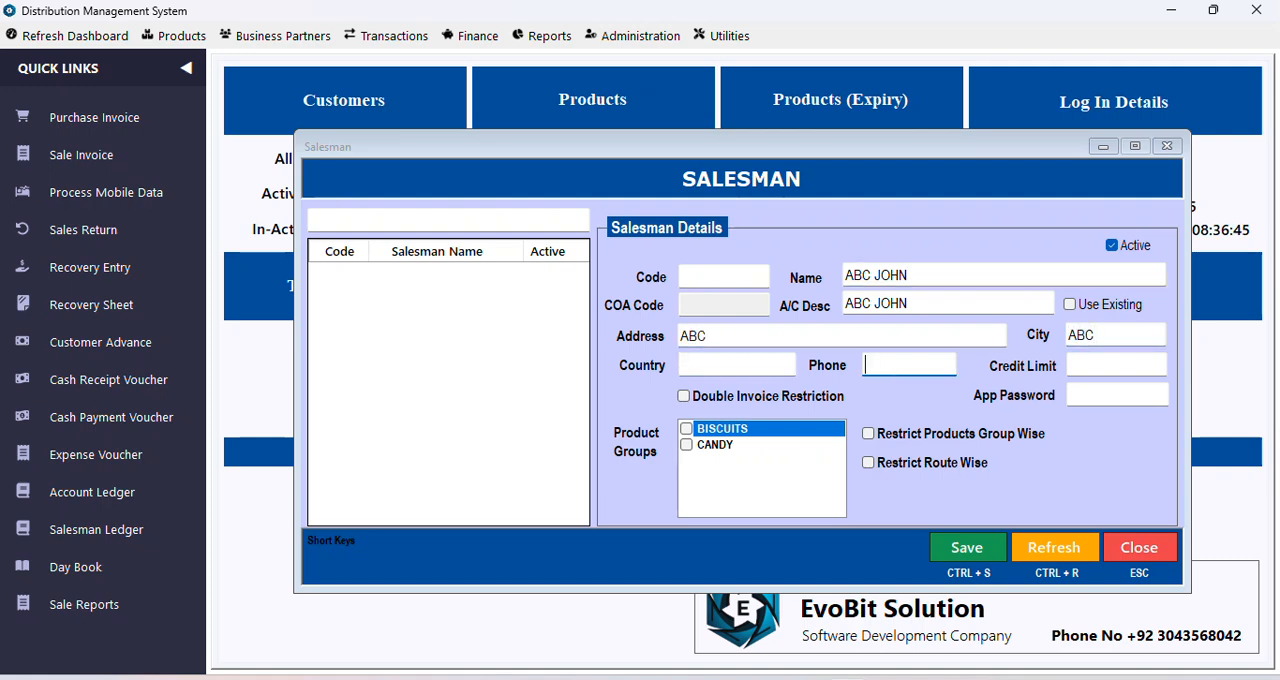
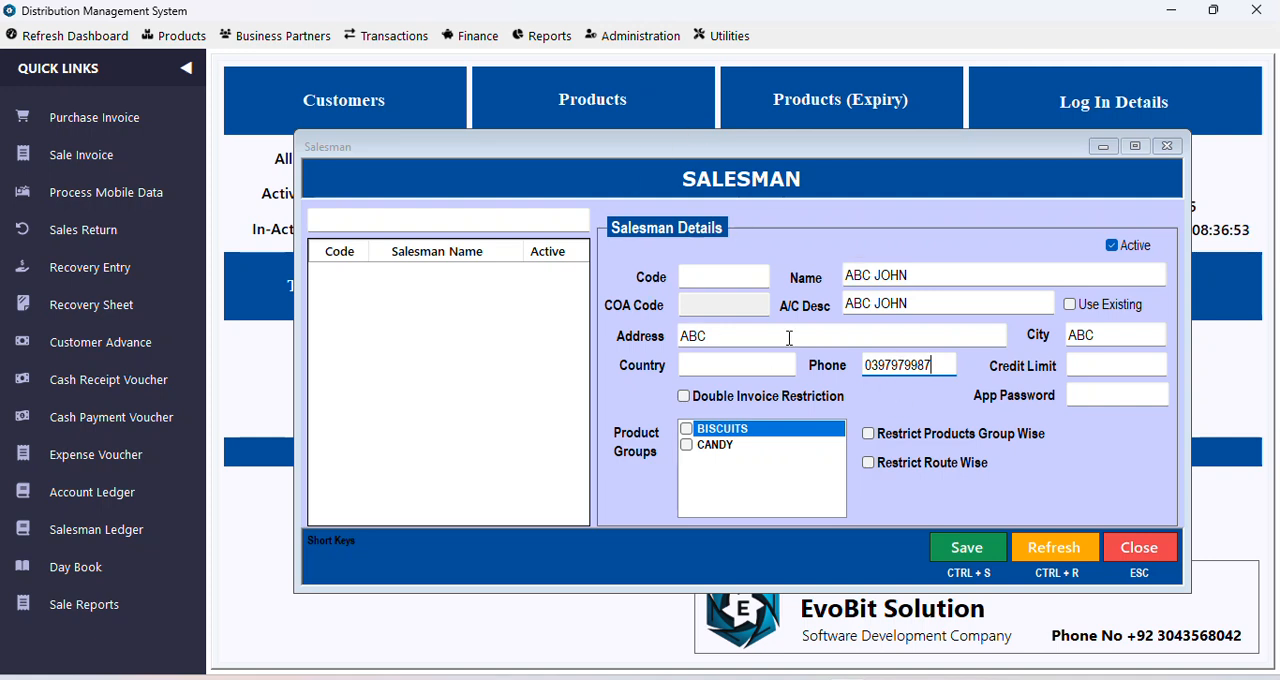
# Step: Try the Double Invoice Restriction option with its value field for the salesman, then switch it off
pyautogui.click(1097, 357)
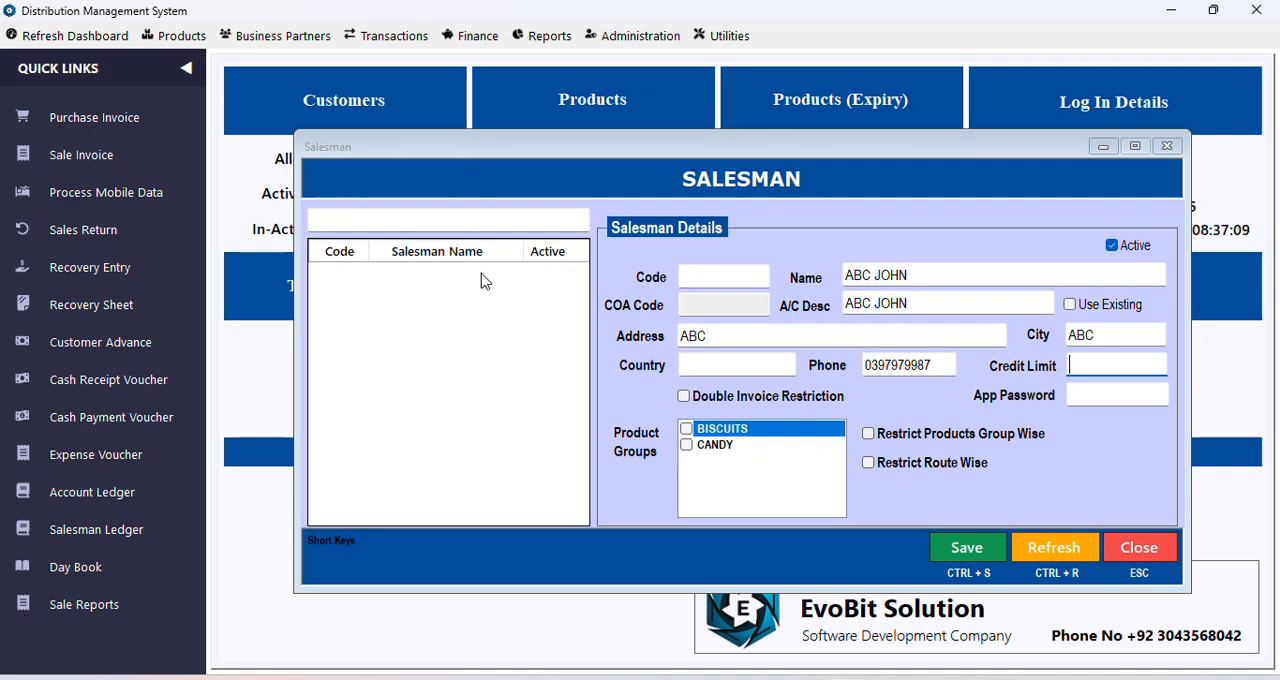
pyautogui.click(735, 405)
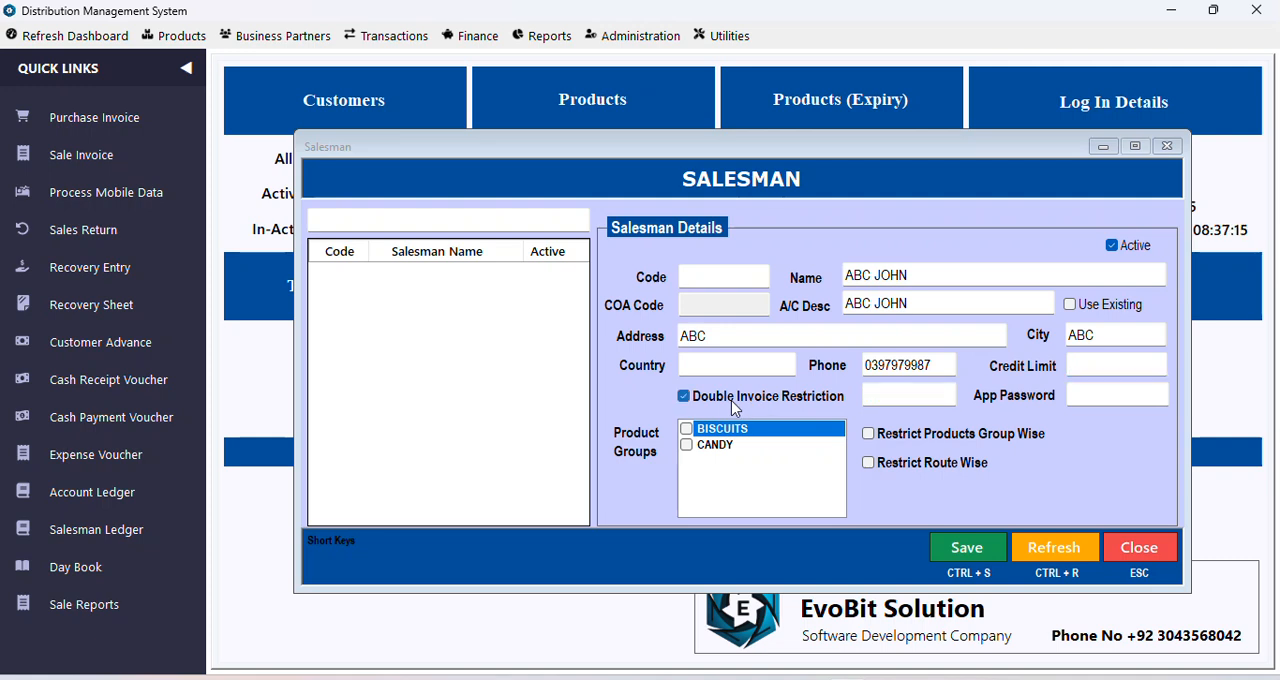
pyautogui.click(890, 396)
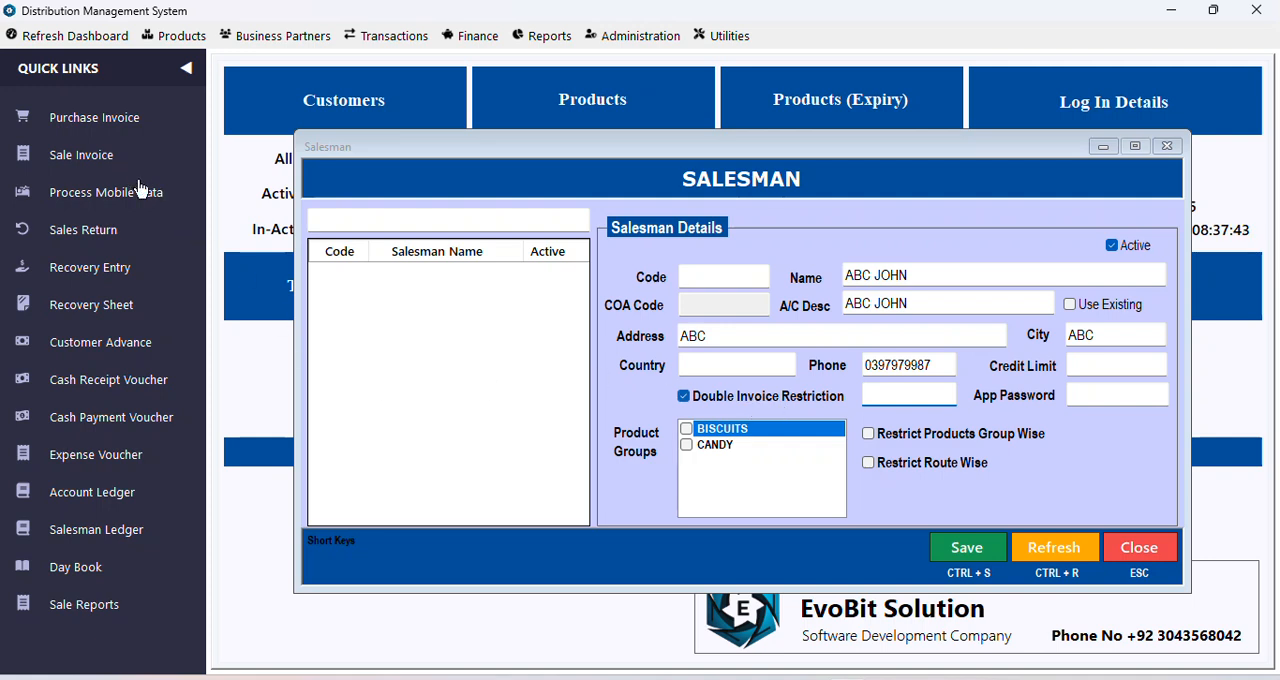
pyautogui.click(757, 408)
pyautogui.click(756, 404)
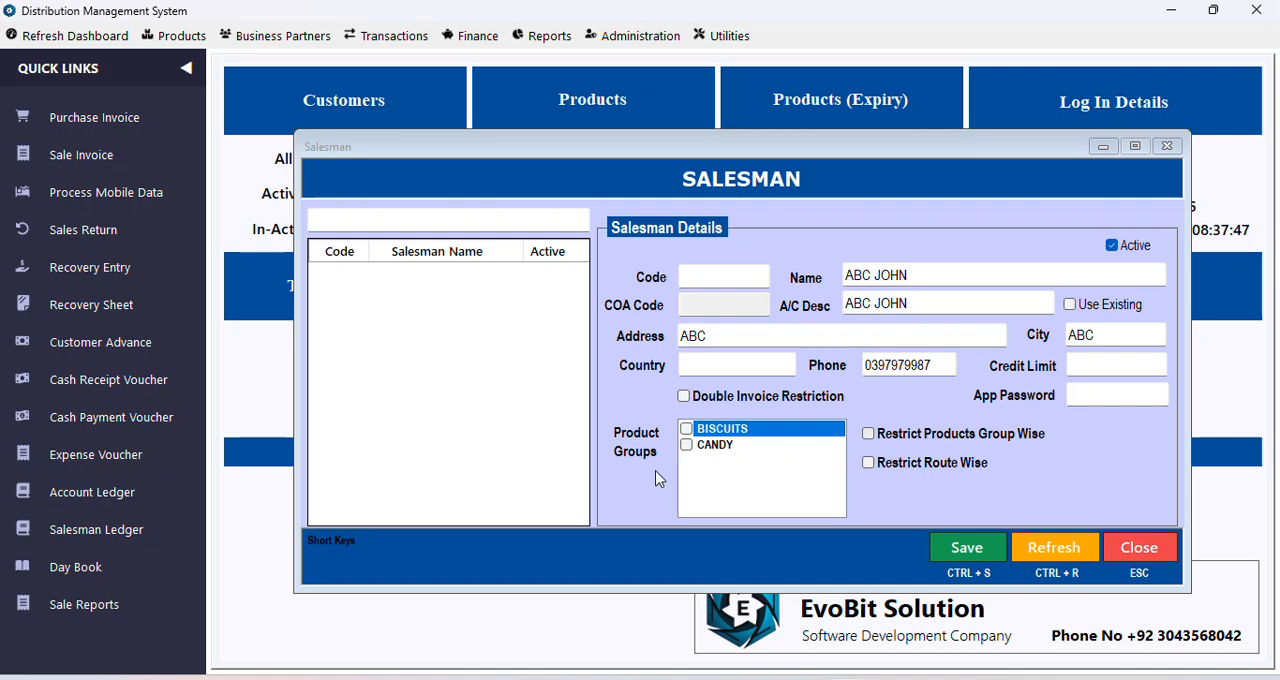
# Step: Try the Restrict Products Group Wise option for the salesman and turn it off again
pyautogui.click(926, 277)
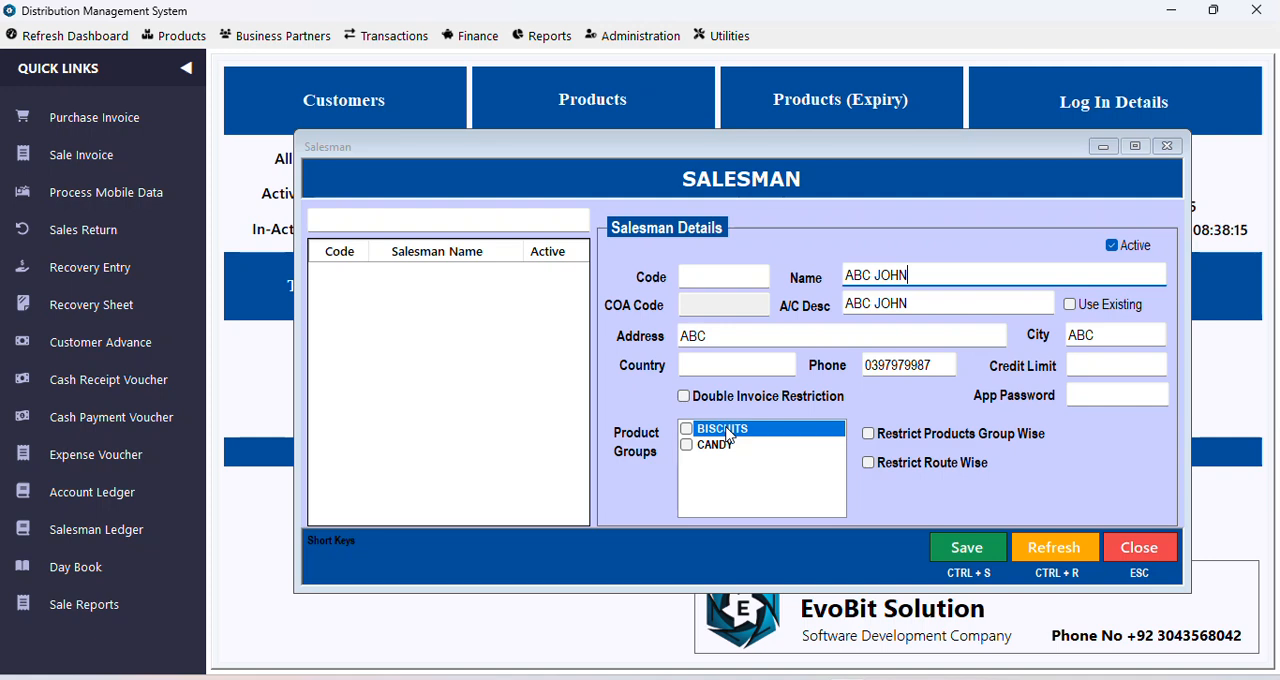
pyautogui.click(921, 446)
pyautogui.click(921, 446)
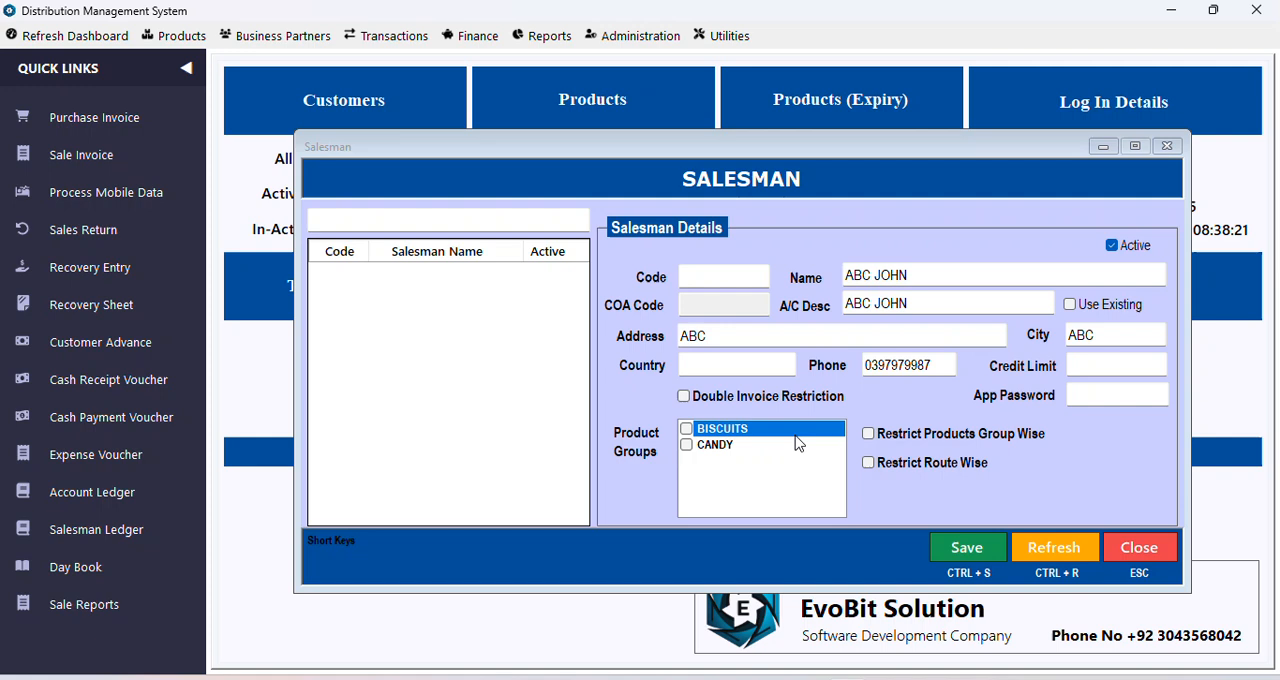
pyautogui.click(898, 444)
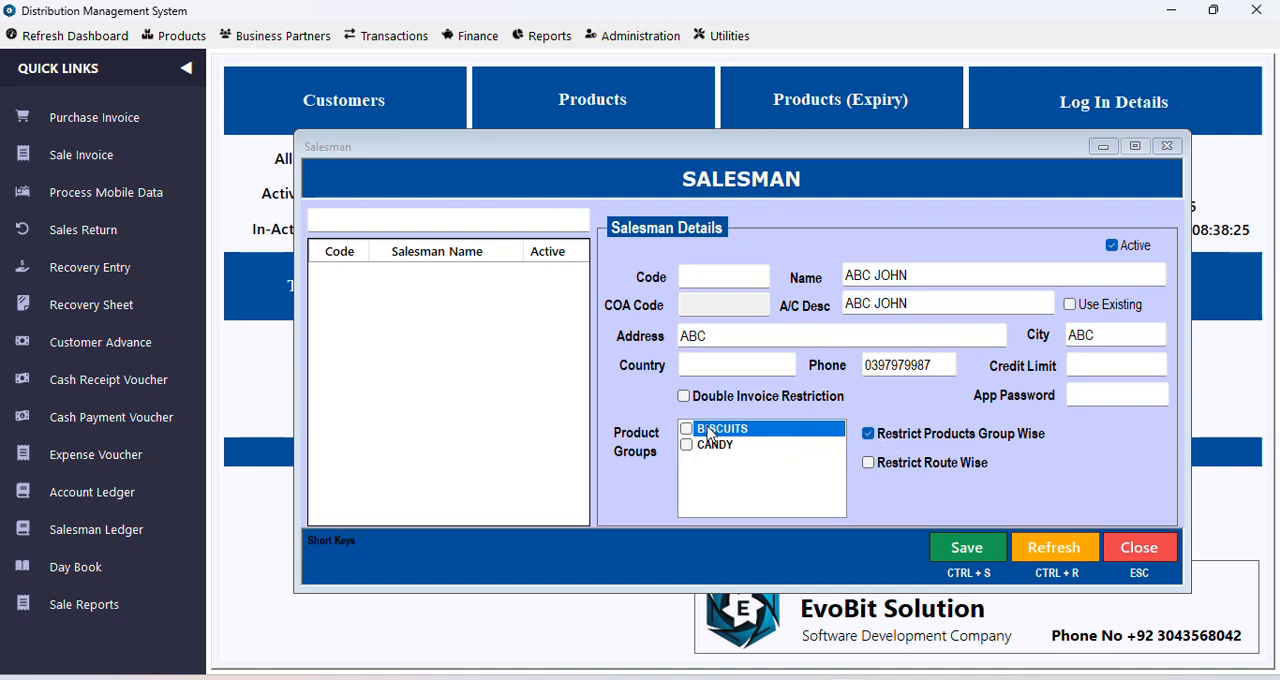
pyautogui.click(884, 437)
# Step: Enter the salesman's app password and save the salesman record
pyautogui.click(1106, 387)
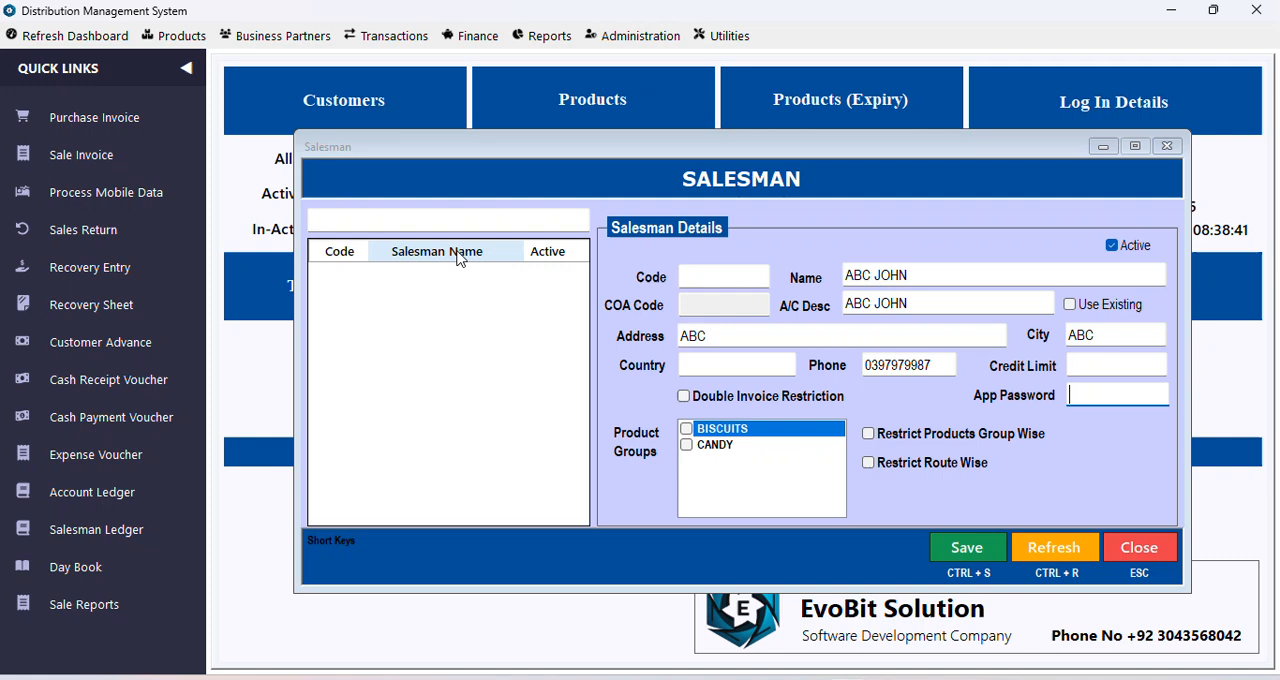
pyautogui.write('123')
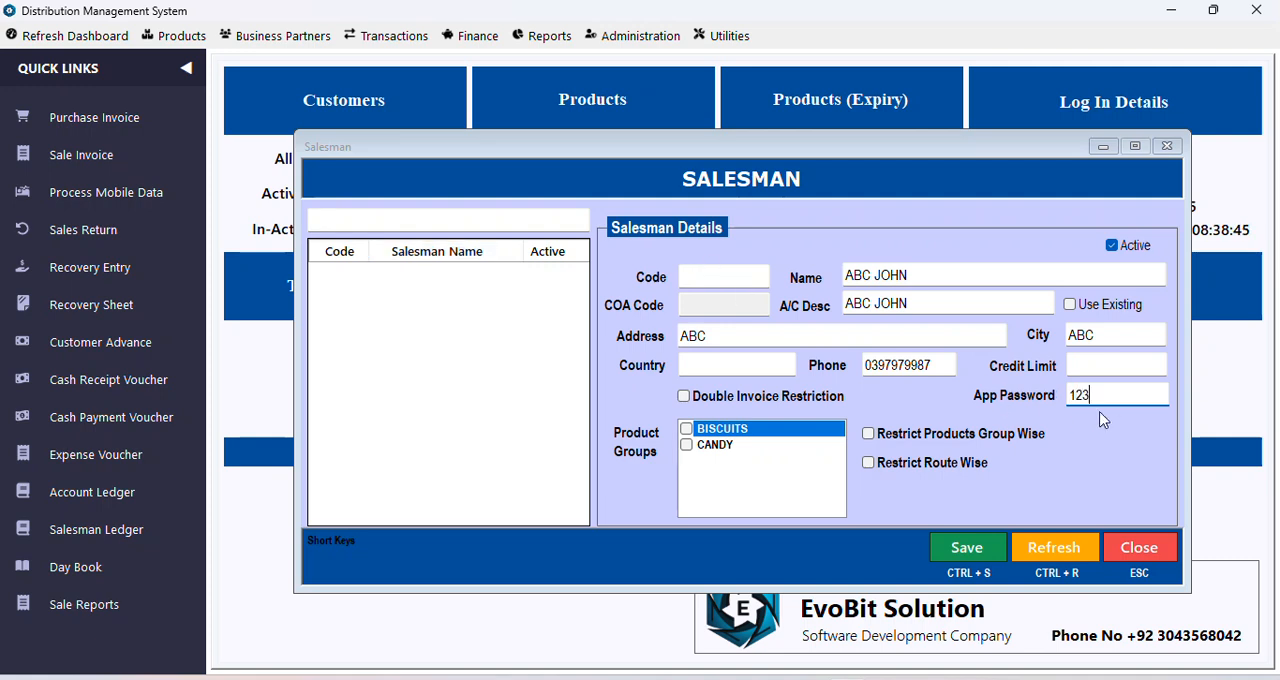
pyautogui.click(985, 553)
pyautogui.click(697, 414)
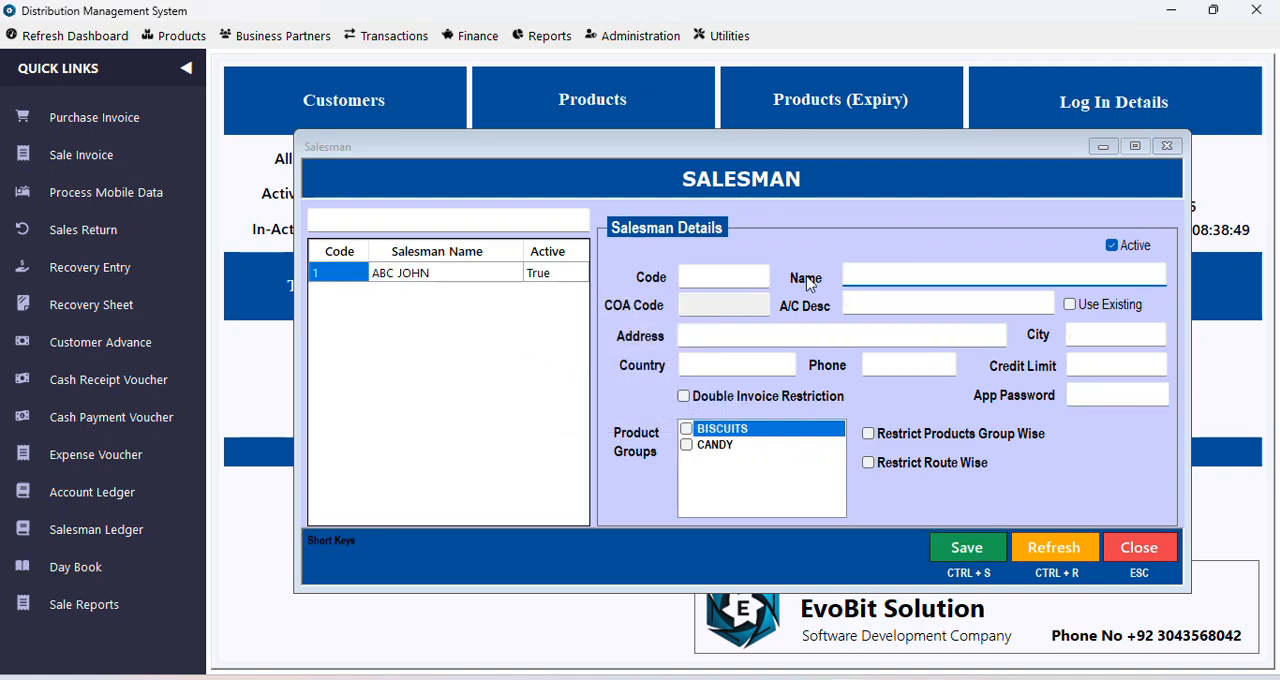
# Step: Open the saved salesman record to check its details and app password, and close the salesman window
pyautogui.click(396, 276)
pyautogui.click(340, 276)
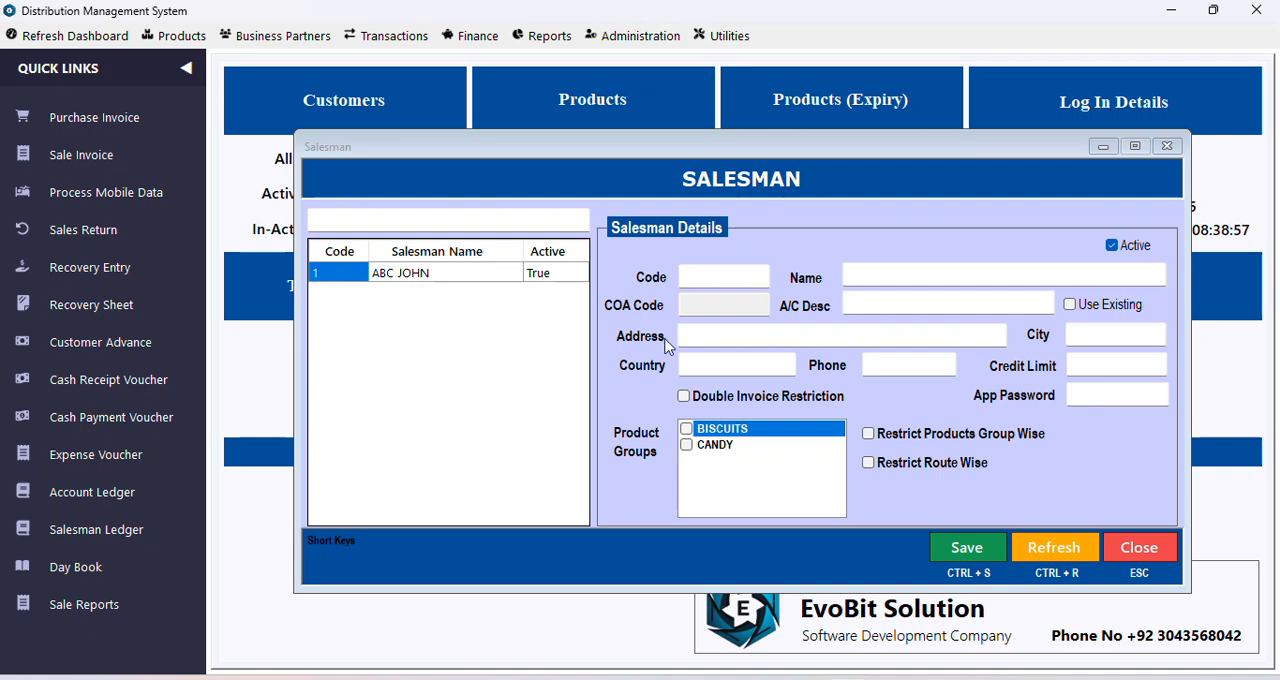
pyautogui.doubleClick(335, 280)
pyautogui.click(1122, 395)
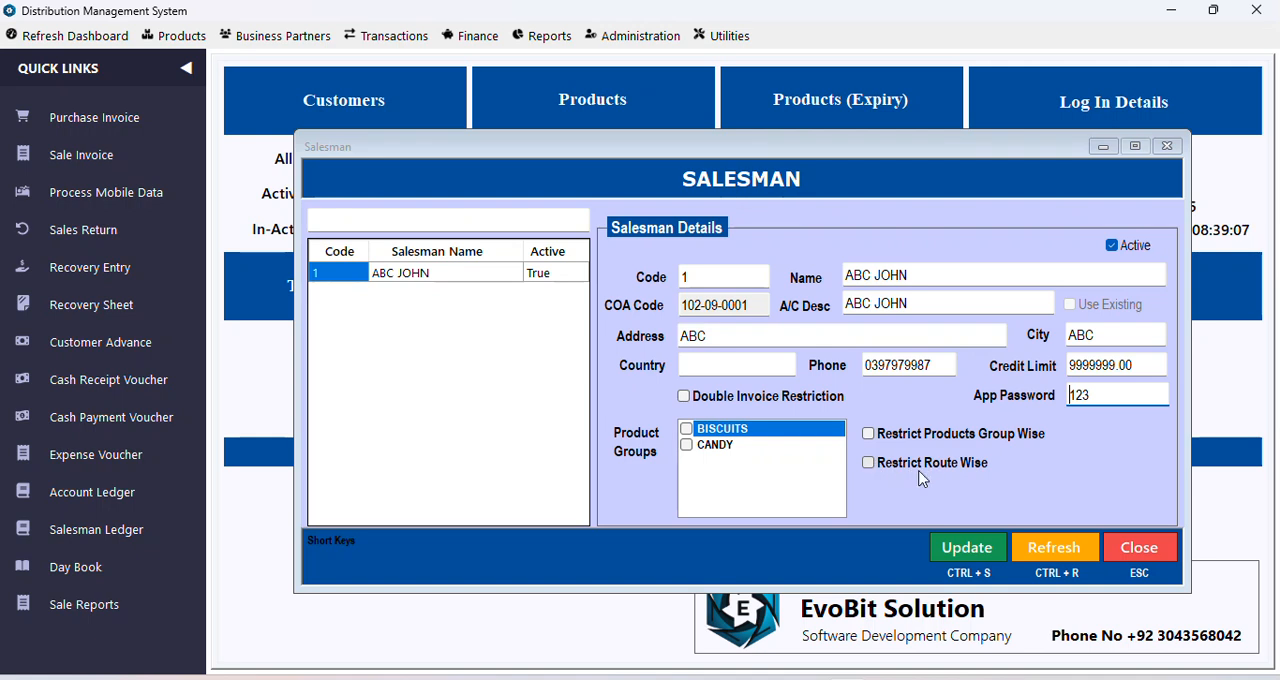
pyautogui.click(1141, 552)
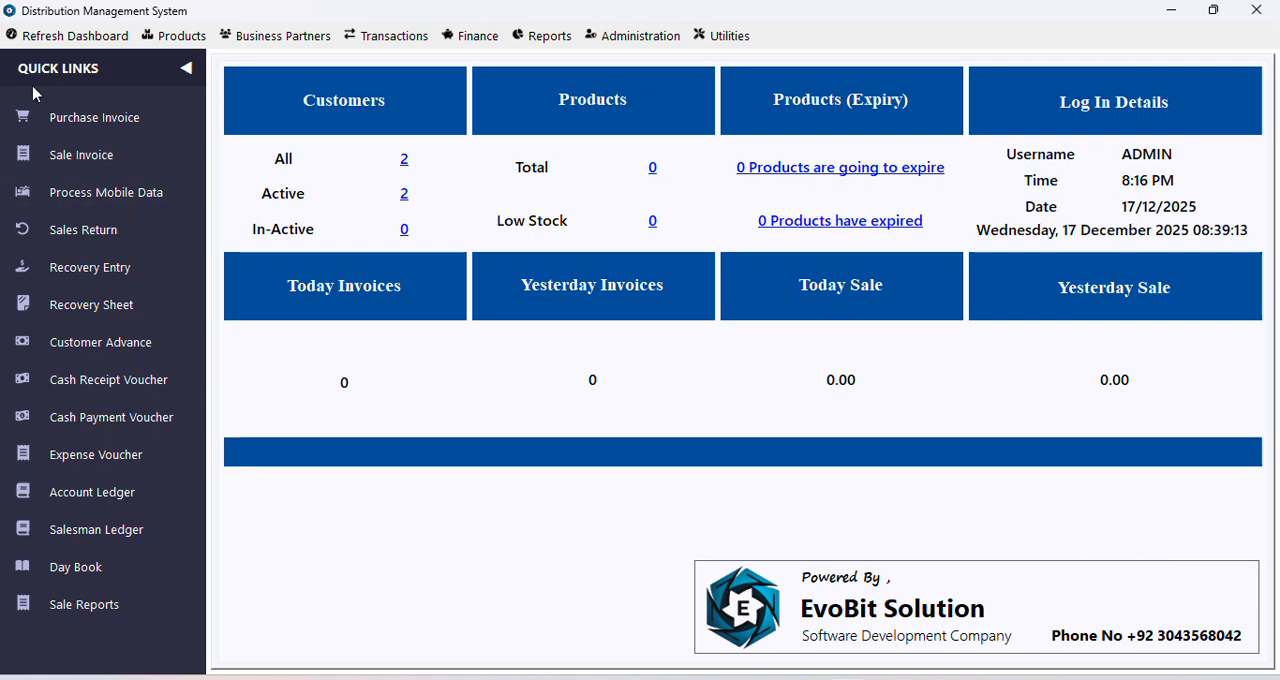
# Step: Open the delivery man form to examine its fields and close it without adding a record
pyautogui.click(260, 40)
pyautogui.moveTo(282, 105)
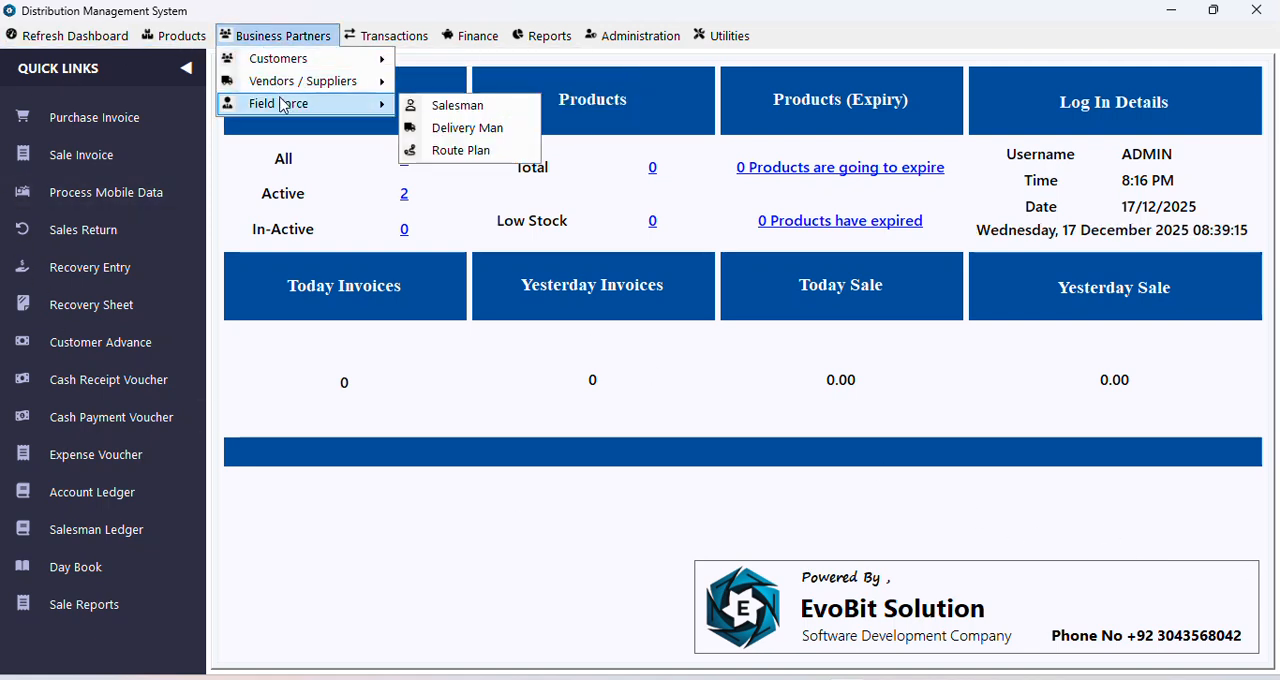
pyautogui.click(462, 128)
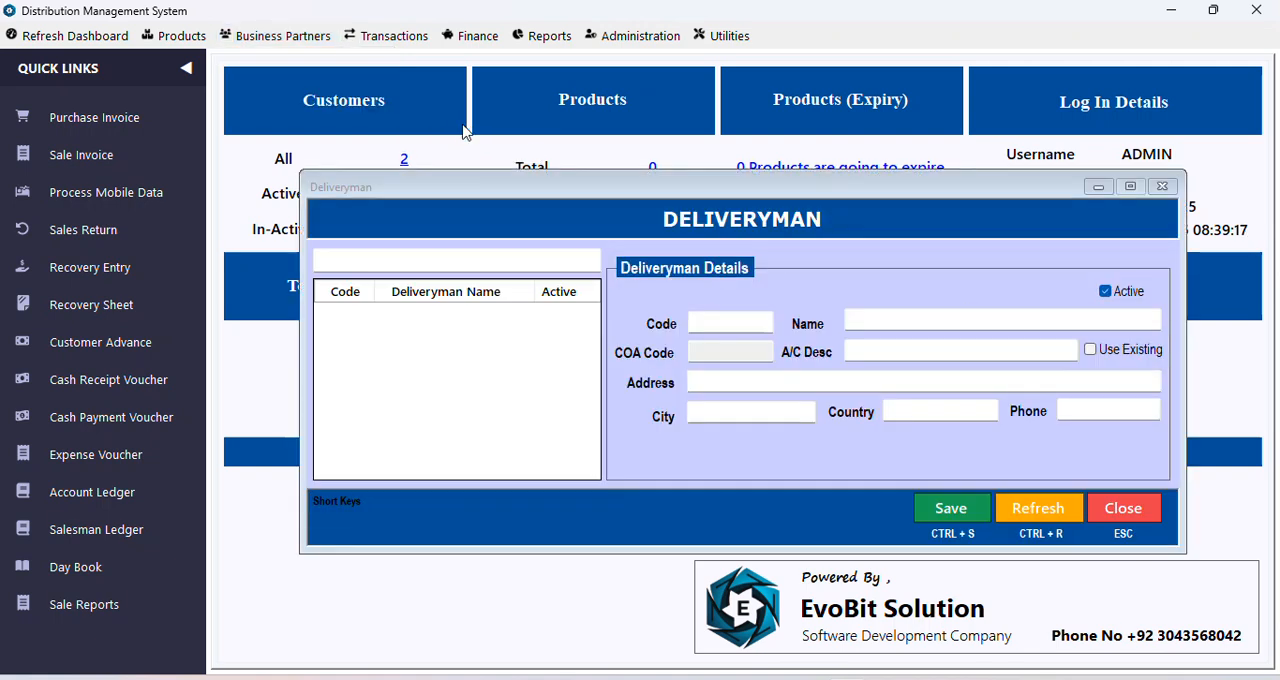
pyautogui.click(722, 384)
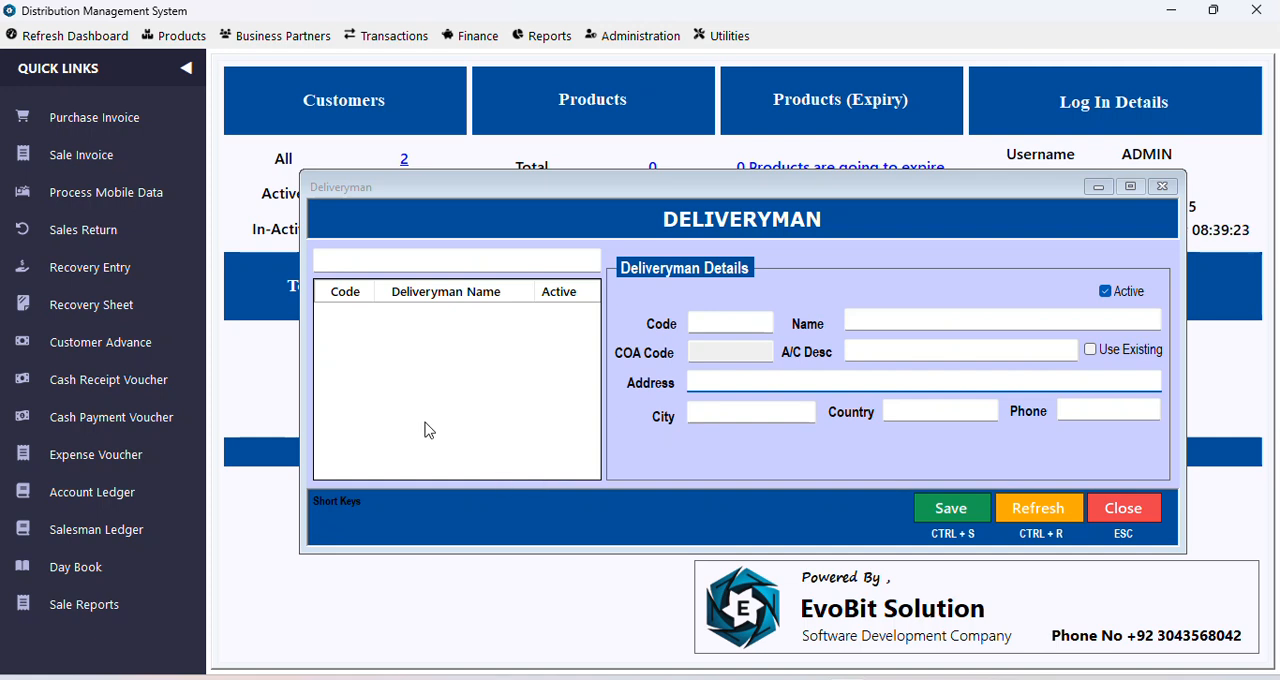
pyautogui.click(1155, 508)
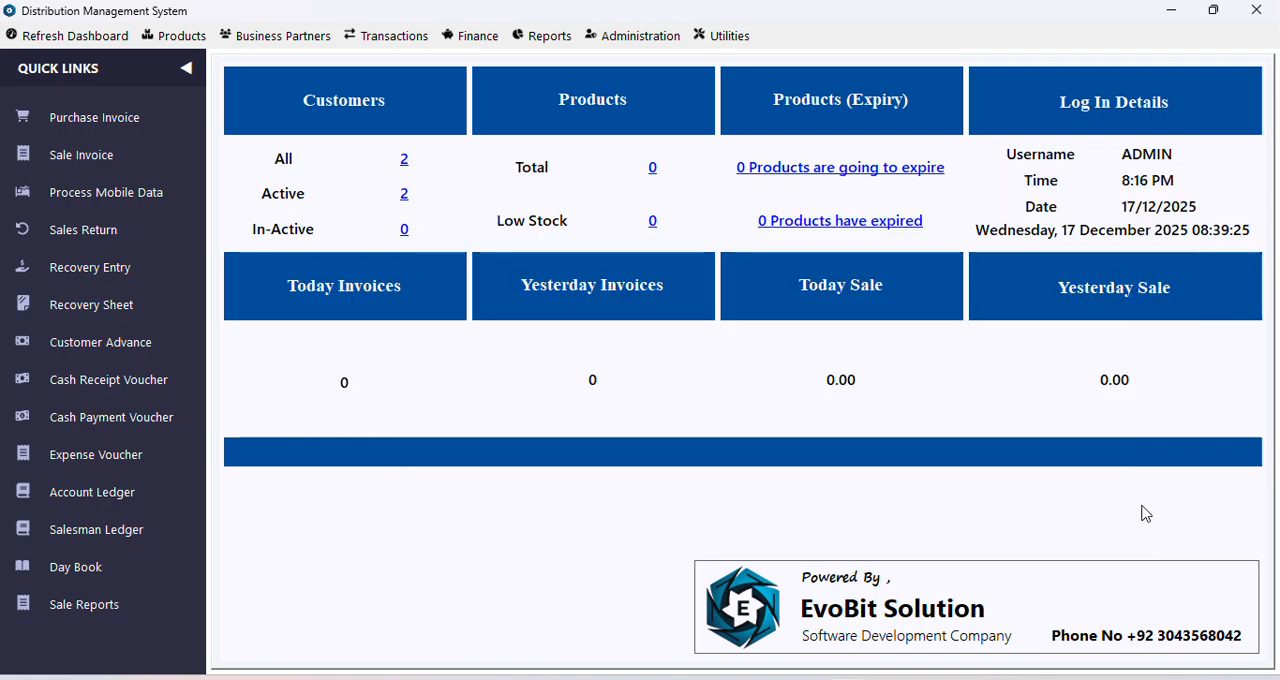
# Step: Open the route plan window and collapse the quick links
pyautogui.click(276, 40)
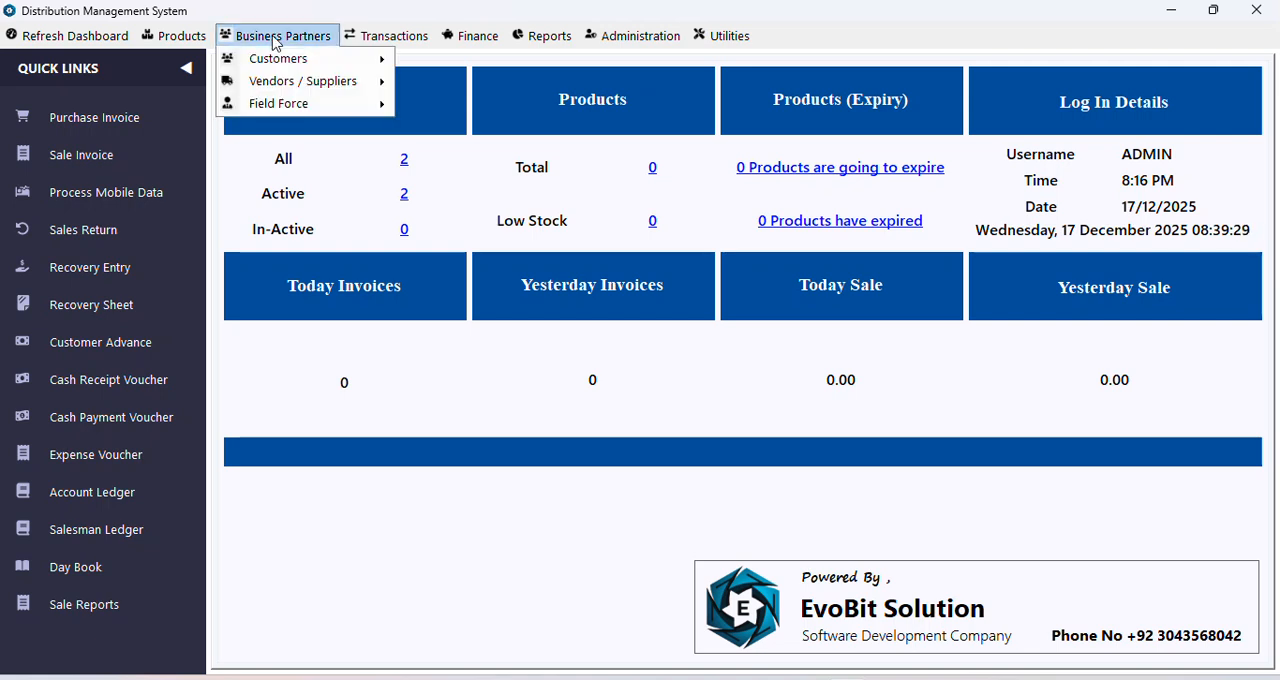
pyautogui.moveTo(280, 103)
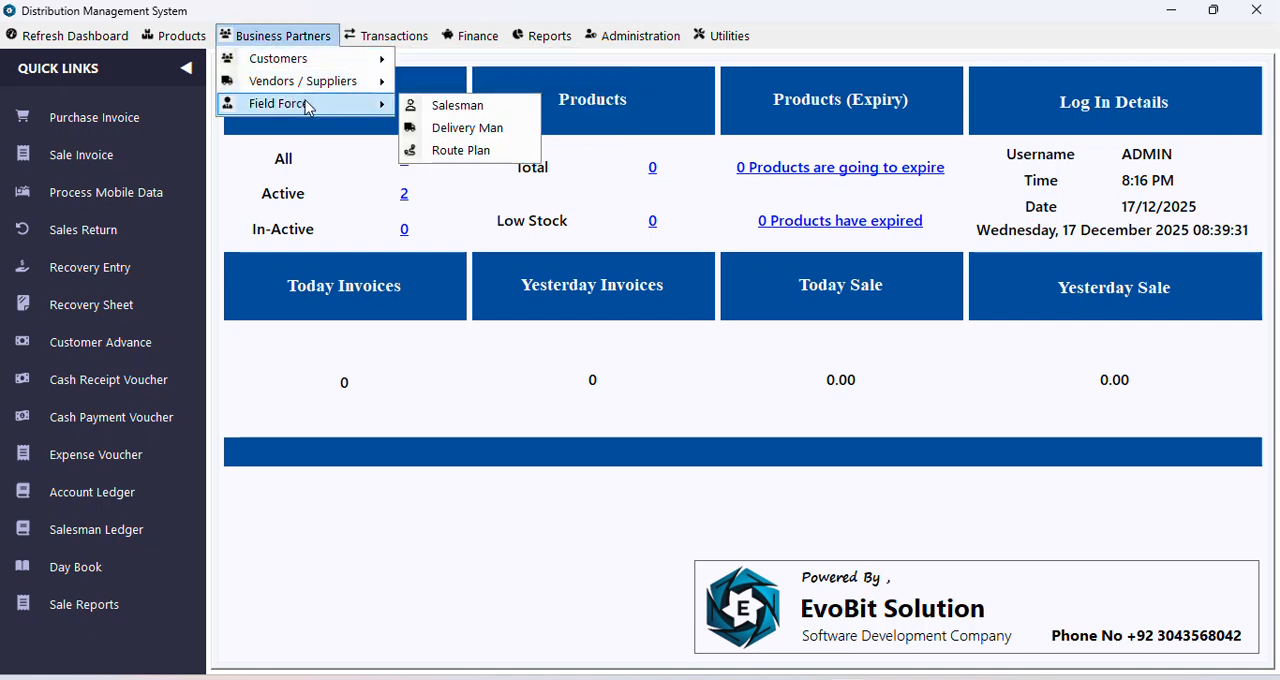
pyautogui.click(465, 151)
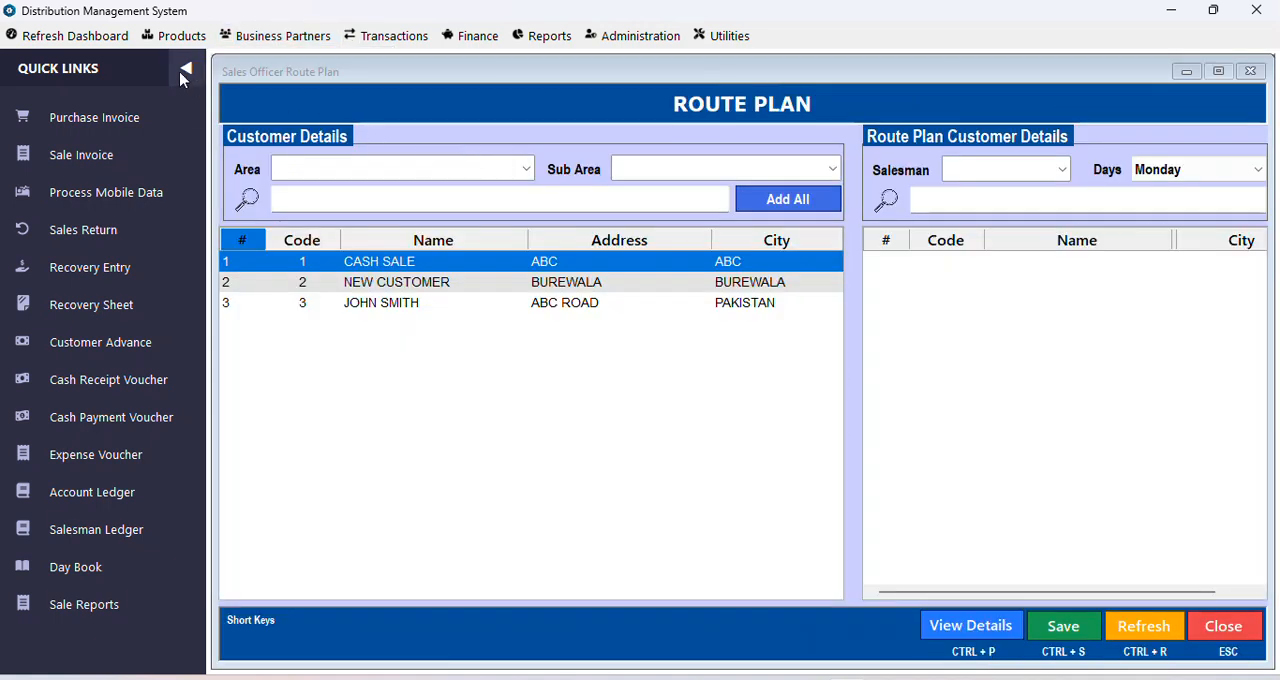
pyautogui.click(180, 71)
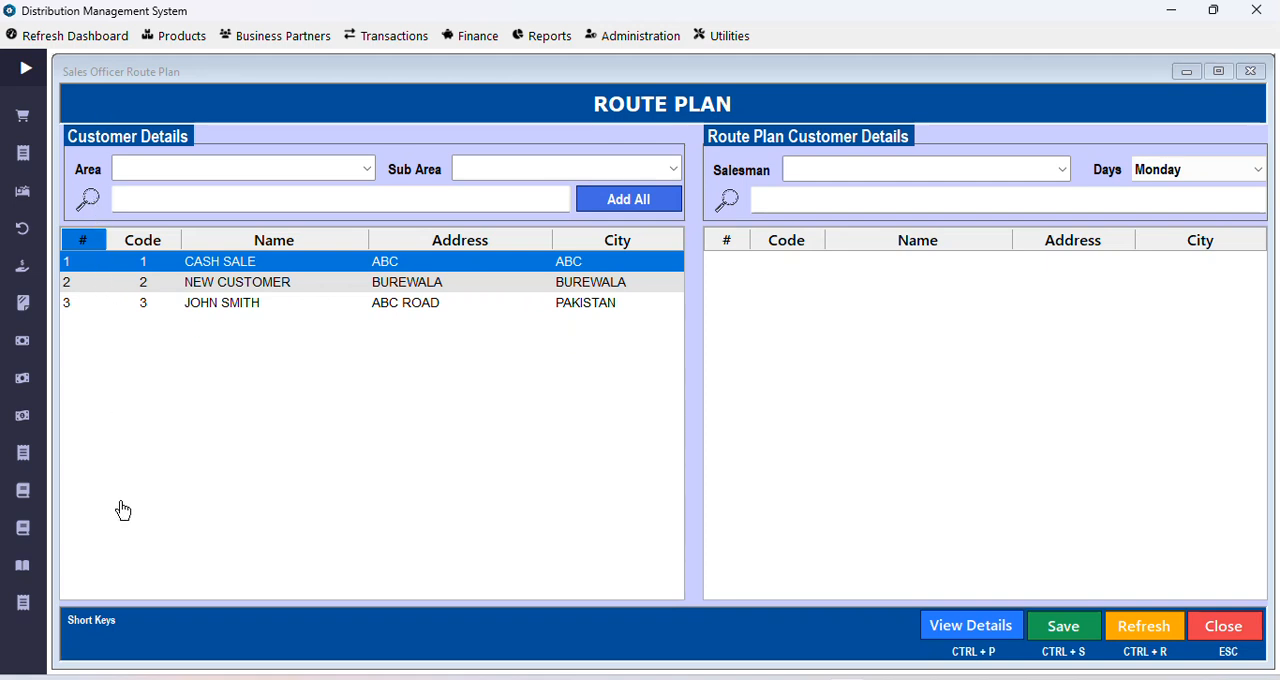
# Step: Select ABC ROAD as the customer area in the route plan
pyautogui.click(368, 172)
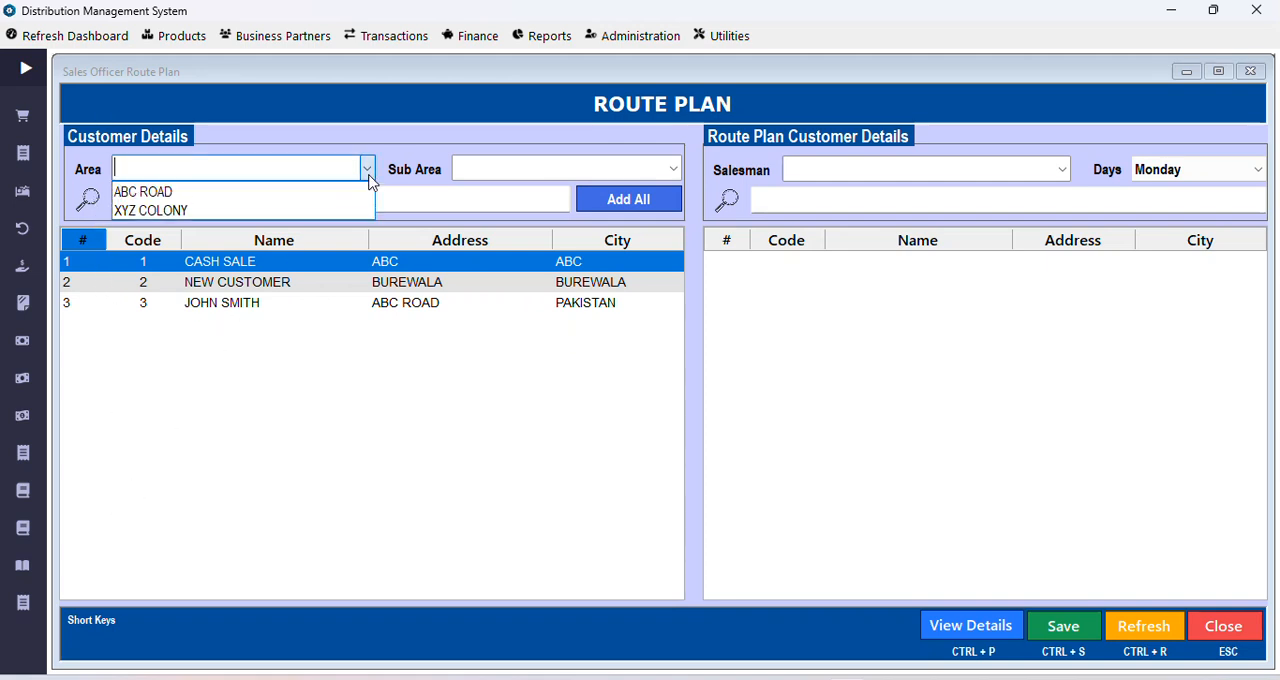
pyautogui.click(369, 177)
pyautogui.click(369, 172)
pyautogui.click(269, 190)
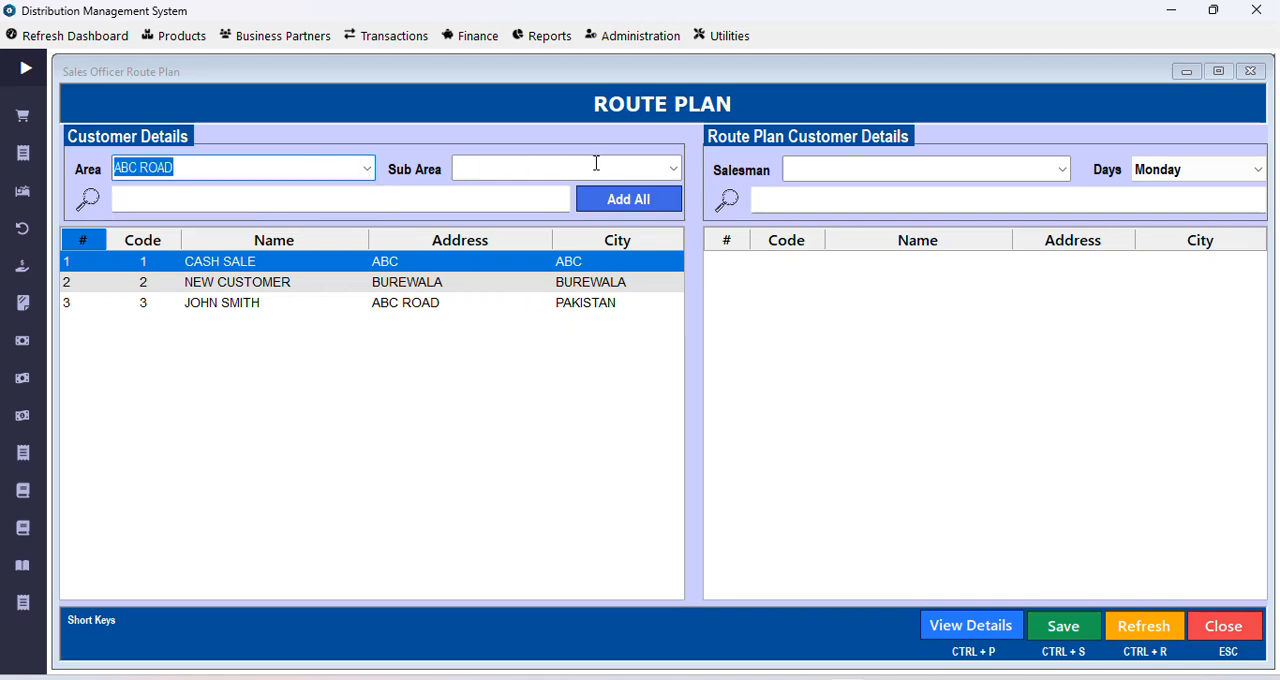
# Step: Filter the route plan's customer list by the sub area SUB ABC ROAD 1
pyautogui.click(674, 168)
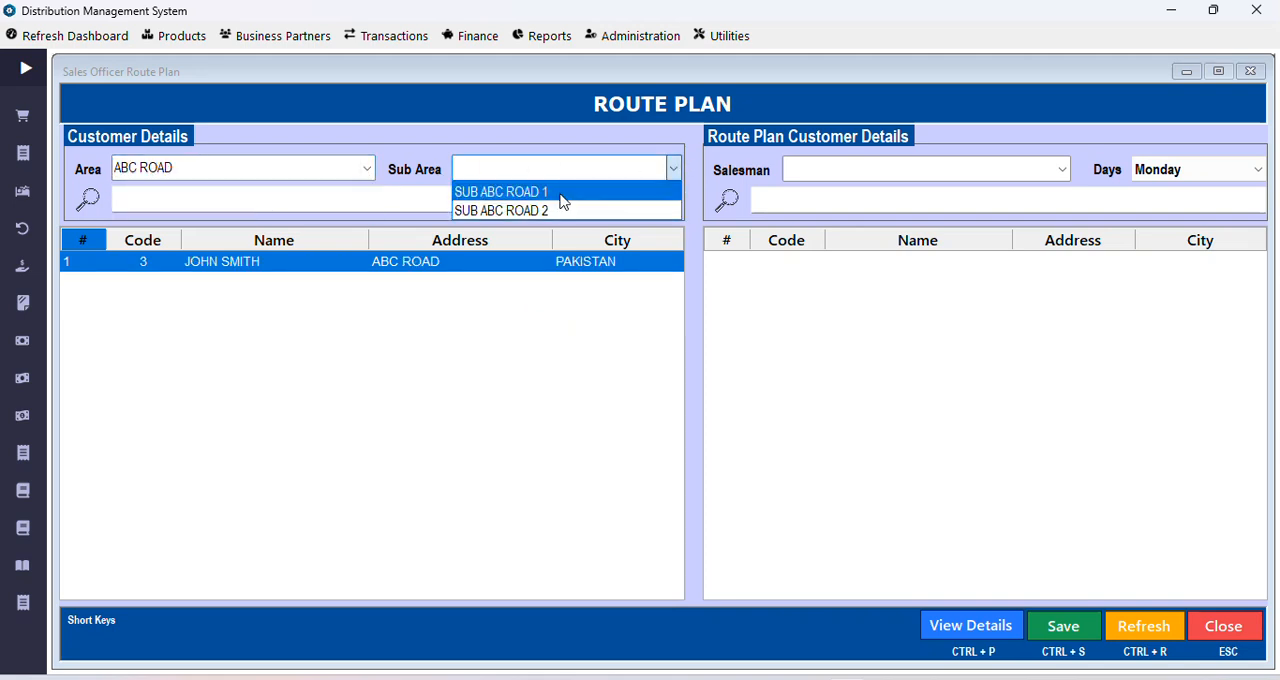
pyautogui.click(560, 193)
pyautogui.click(409, 197)
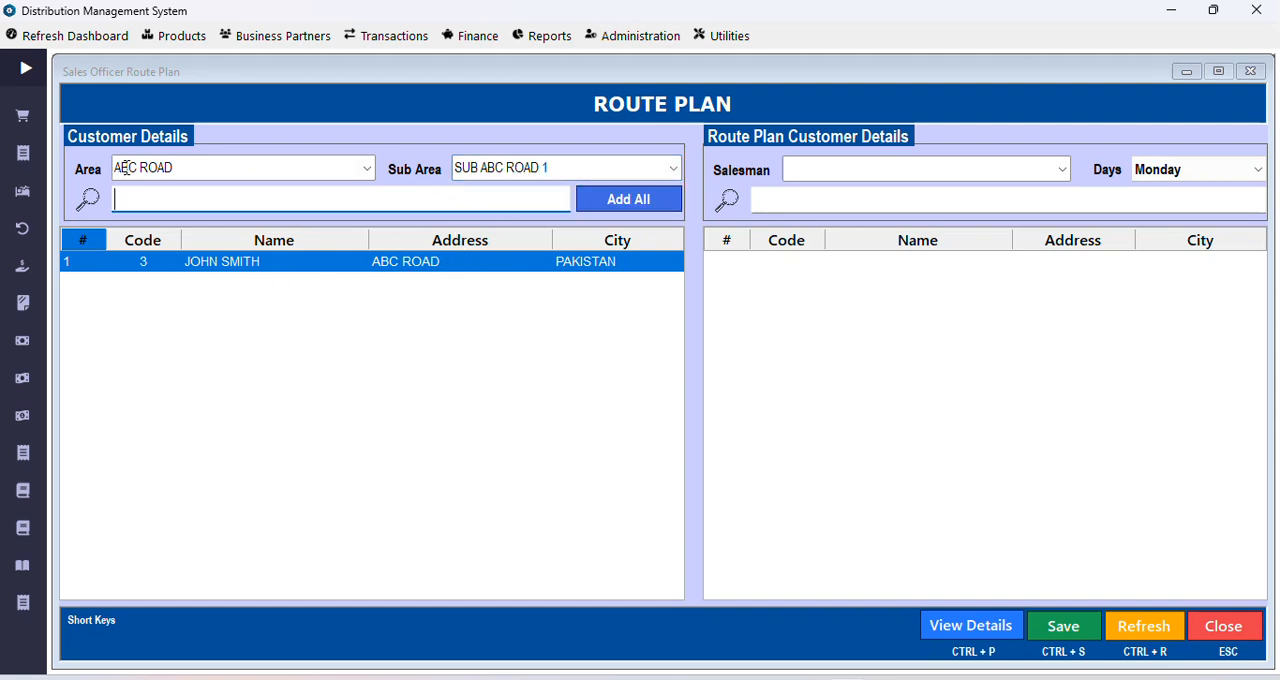
# Step: Clear the sub area and area filters of the route plan's customer list
pyautogui.click(674, 170)
pyautogui.click(674, 170)
pyautogui.press('BackSpace')
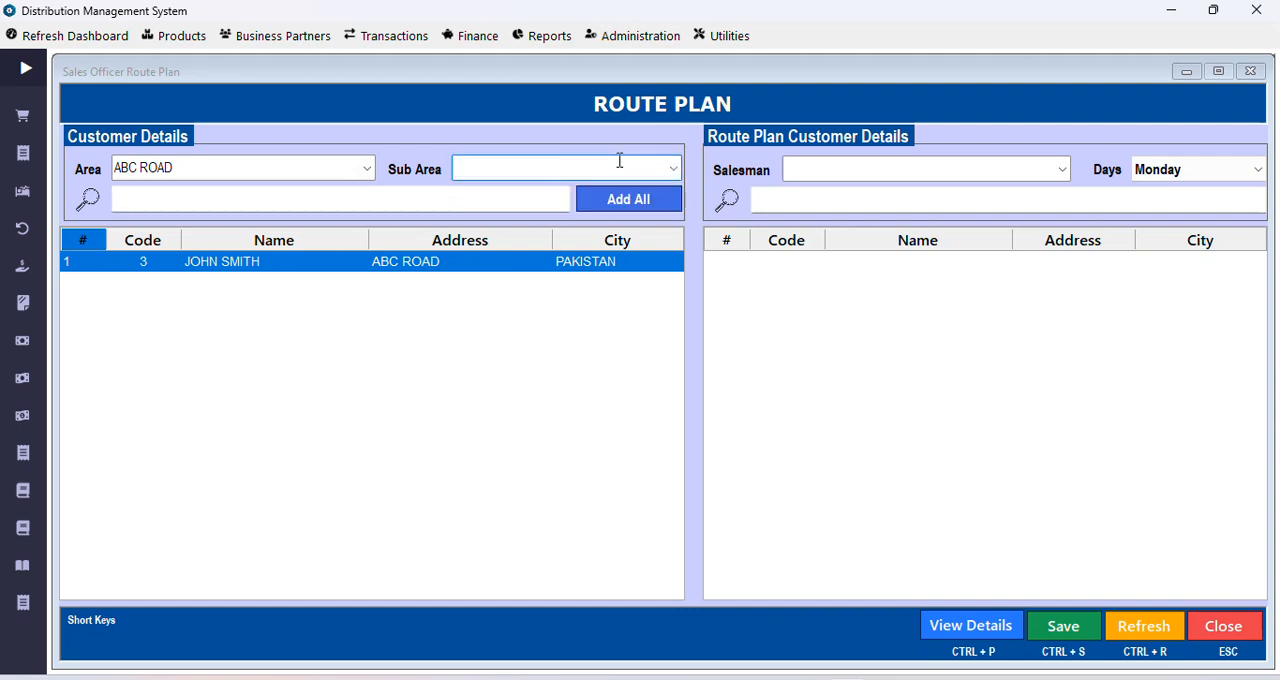
pyautogui.press('Tab')
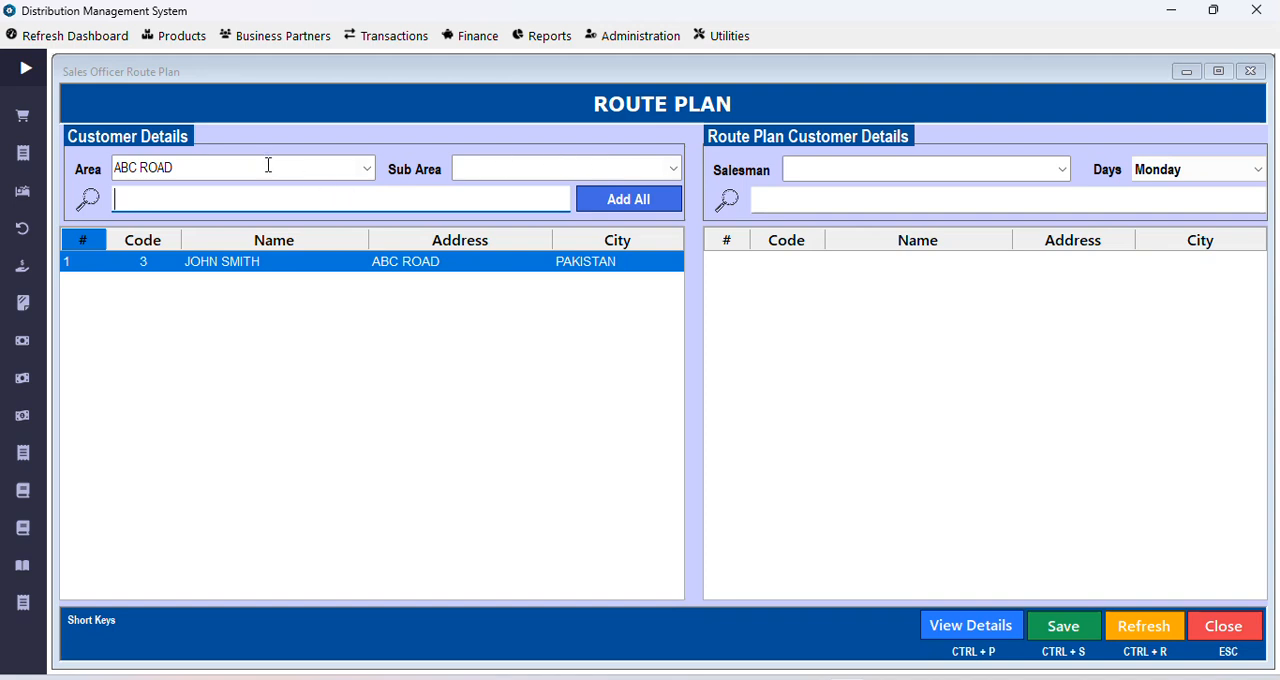
pyautogui.click(366, 173)
pyautogui.click(341, 166)
pyautogui.press('BackSpace')
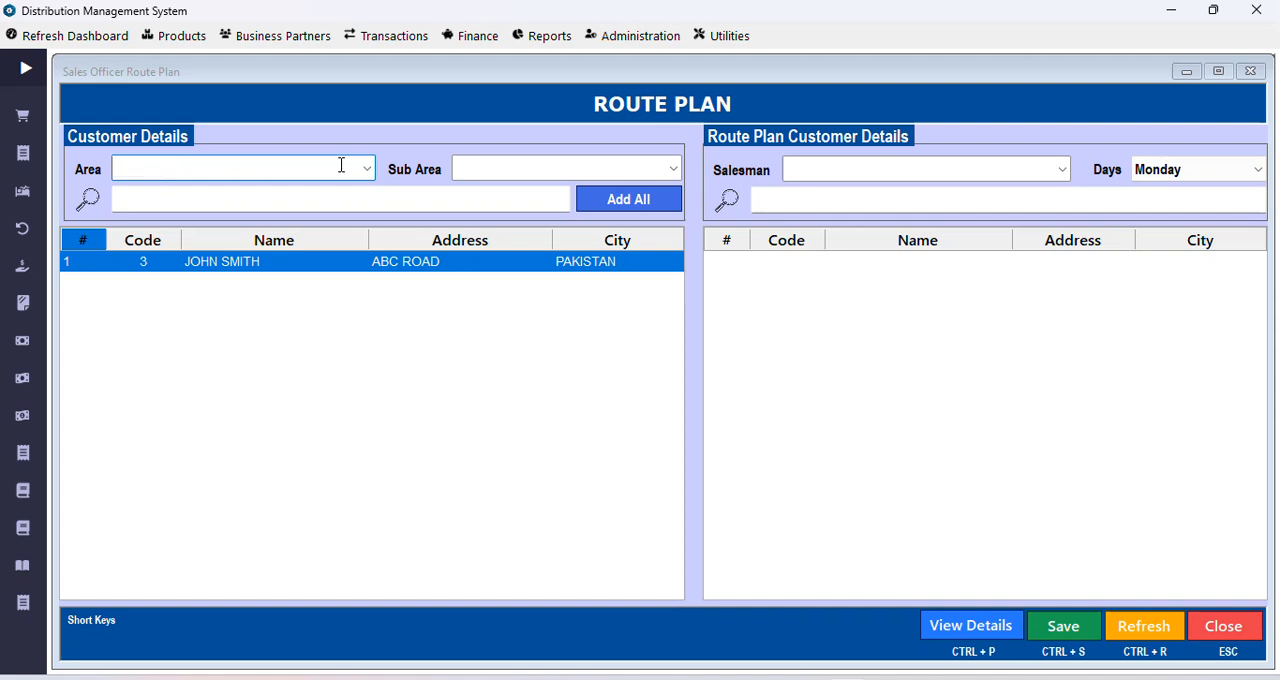
pyautogui.press('Tab')
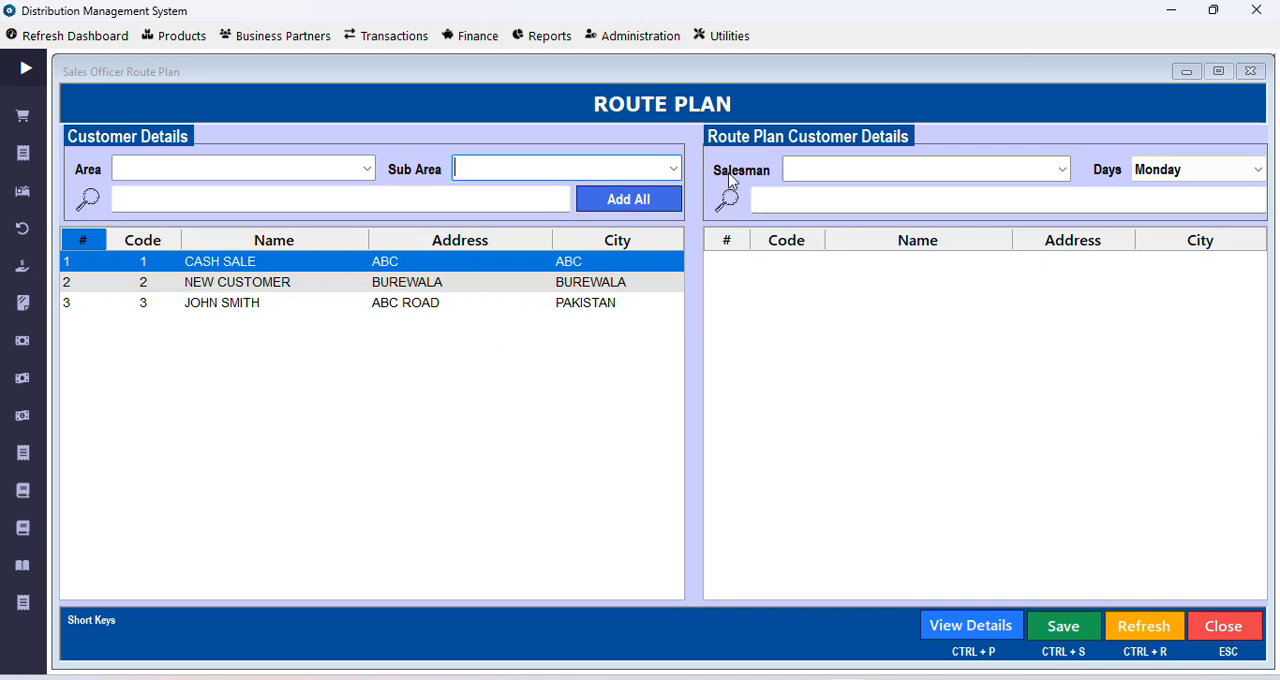
# Step: Choose the existing salesman for the route plan and set the day to Monday
pyautogui.click(1057, 171)
pyautogui.click(945, 192)
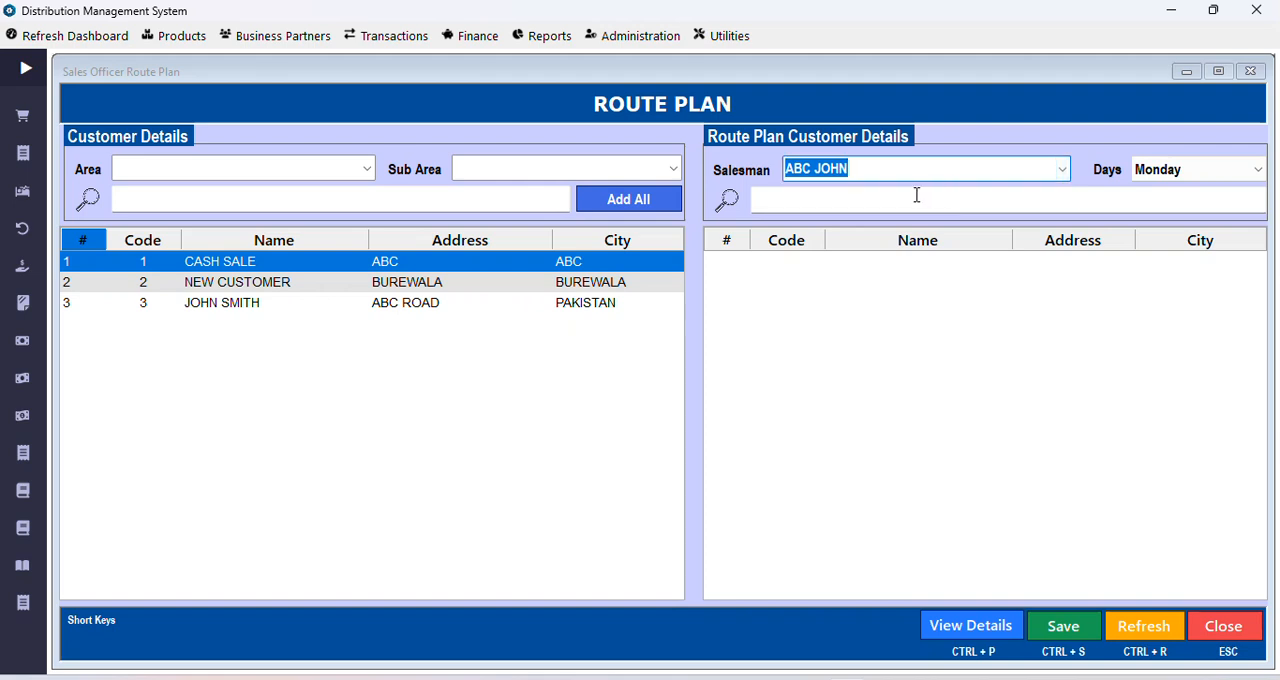
pyautogui.click(1238, 169)
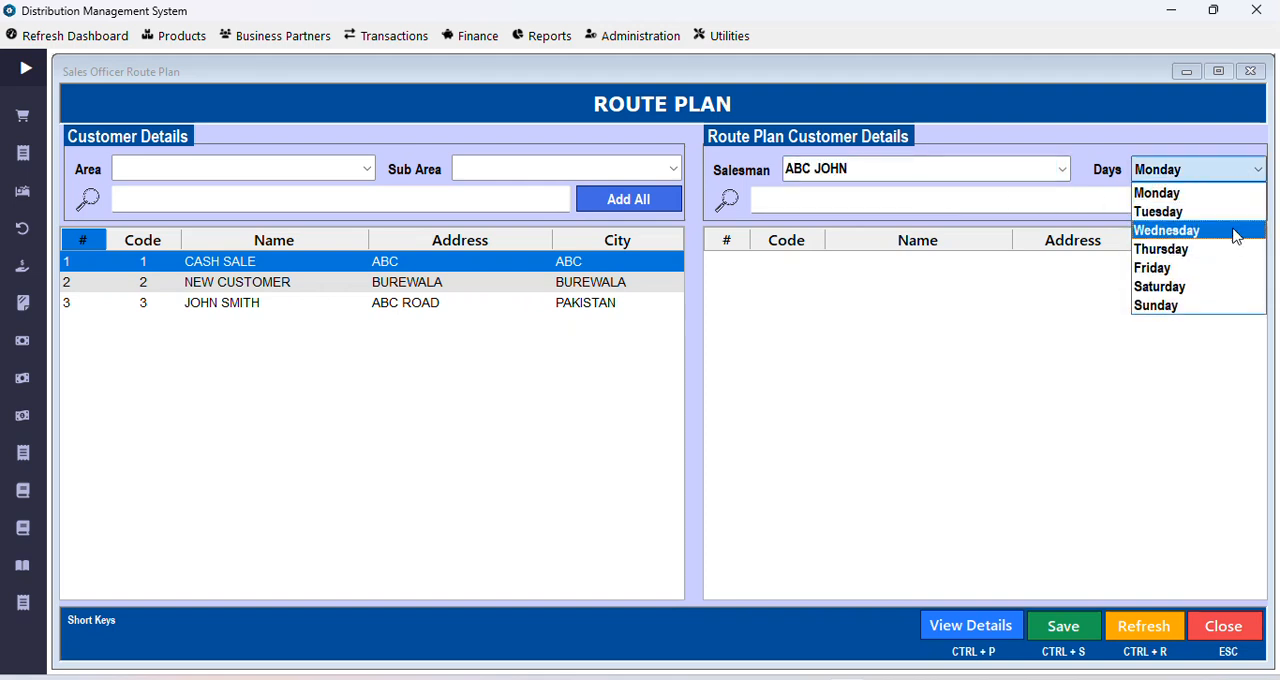
pyautogui.click(1178, 196)
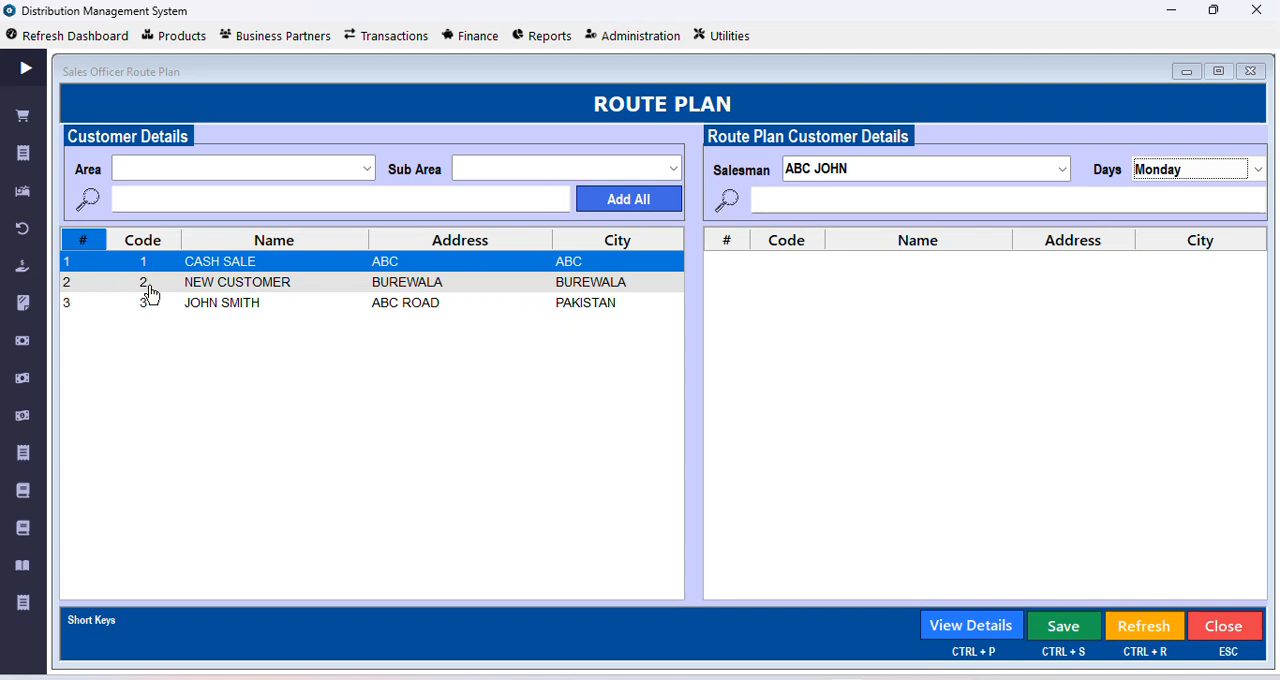
# Step: Add the second and third listed customers to the Monday route plan one by one, and add the rest with Add All
pyautogui.doubleClick(195, 290)
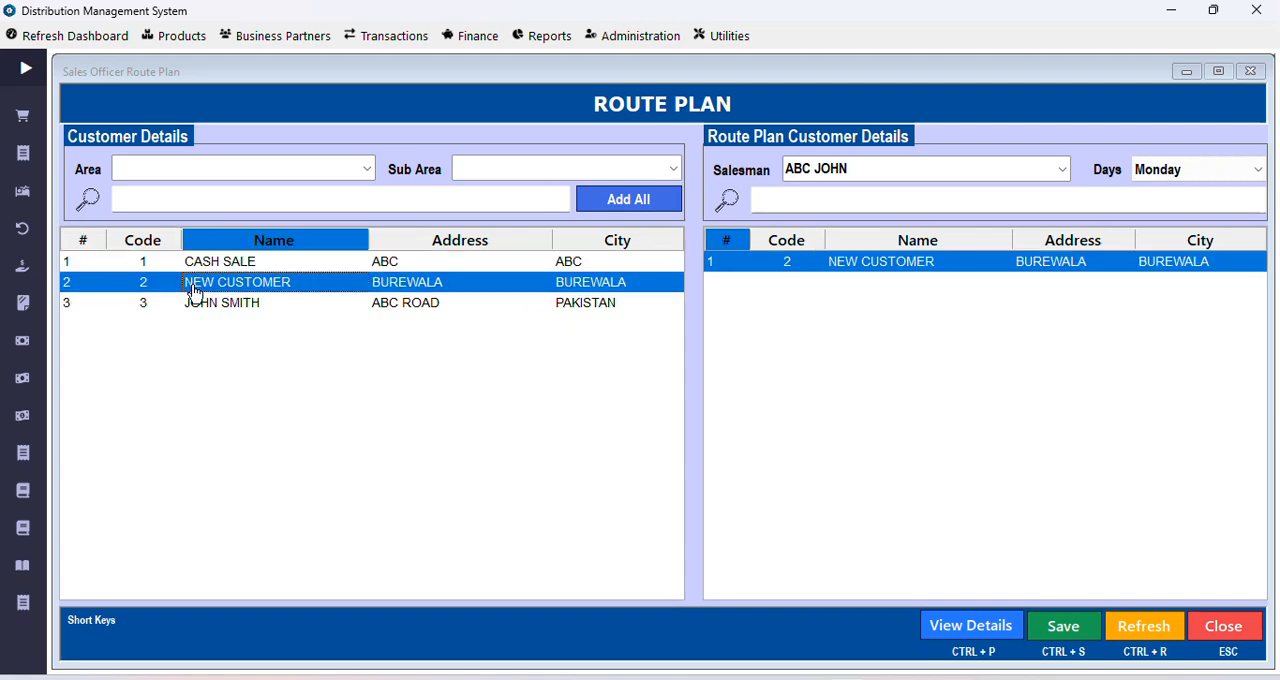
pyautogui.doubleClick(195, 303)
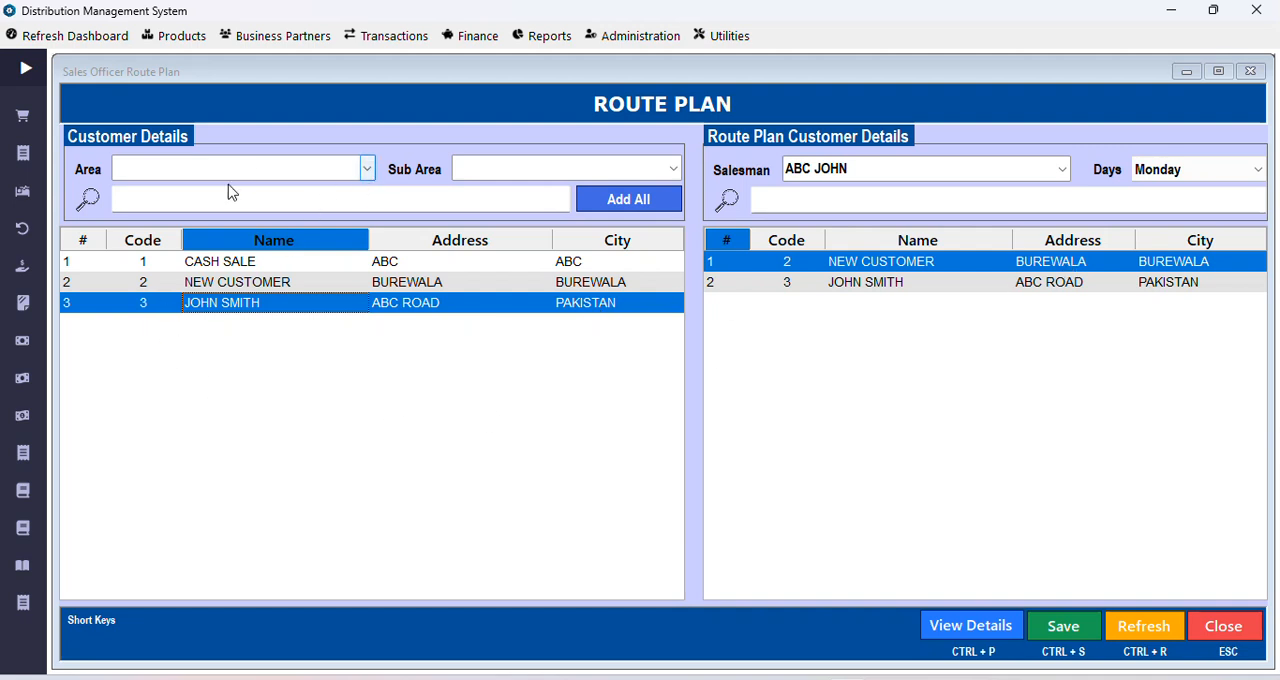
pyautogui.click(646, 205)
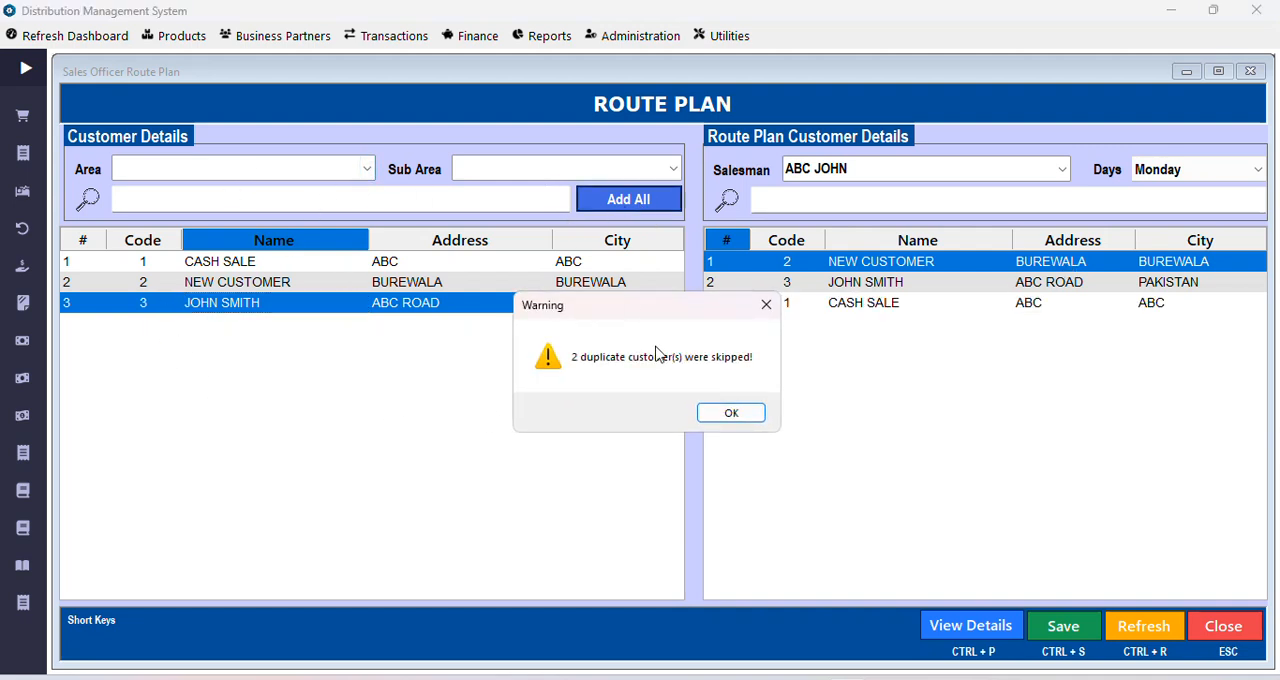
pyautogui.click(720, 419)
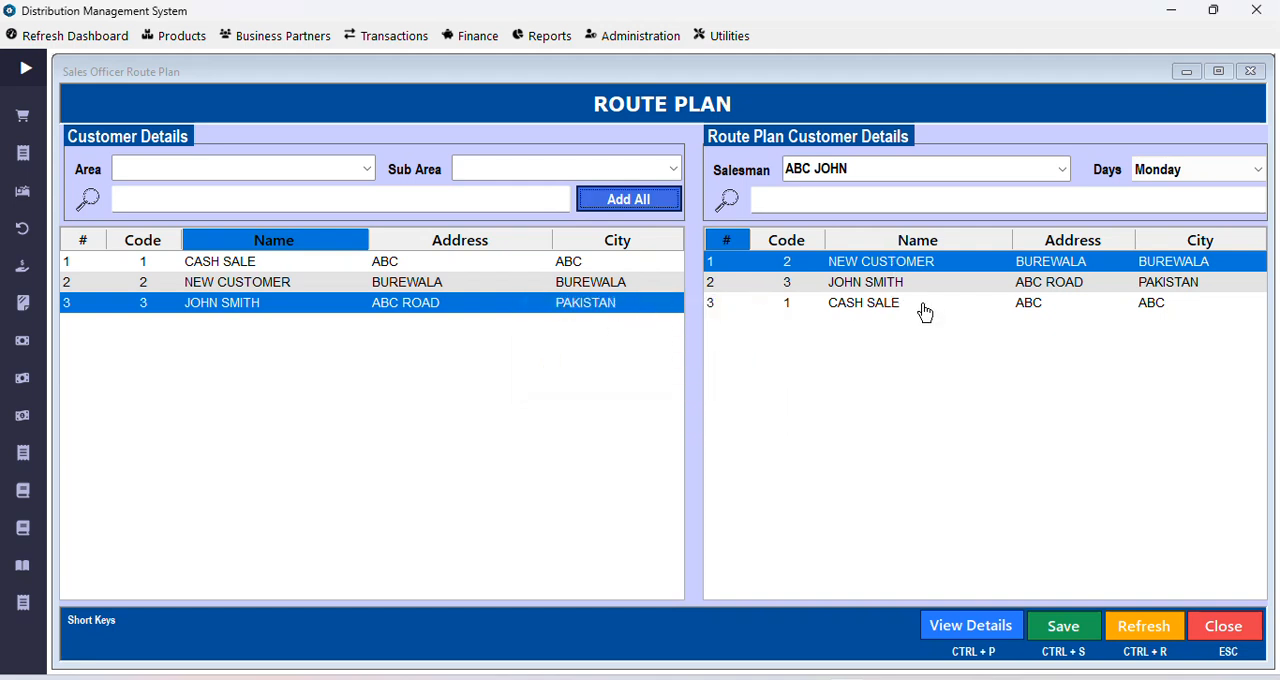
# Step: Save the salesman's Monday route plan
pyautogui.click(1159, 174)
pyautogui.click(1159, 174)
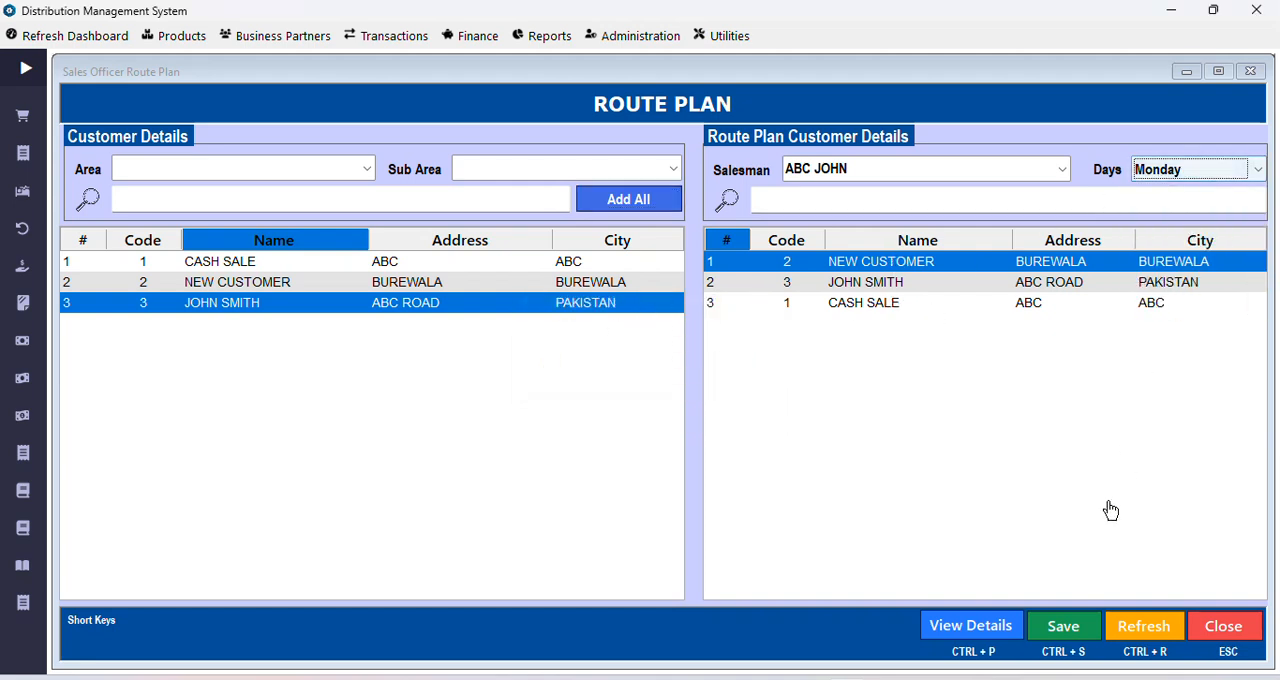
pyautogui.click(1088, 628)
pyautogui.click(700, 413)
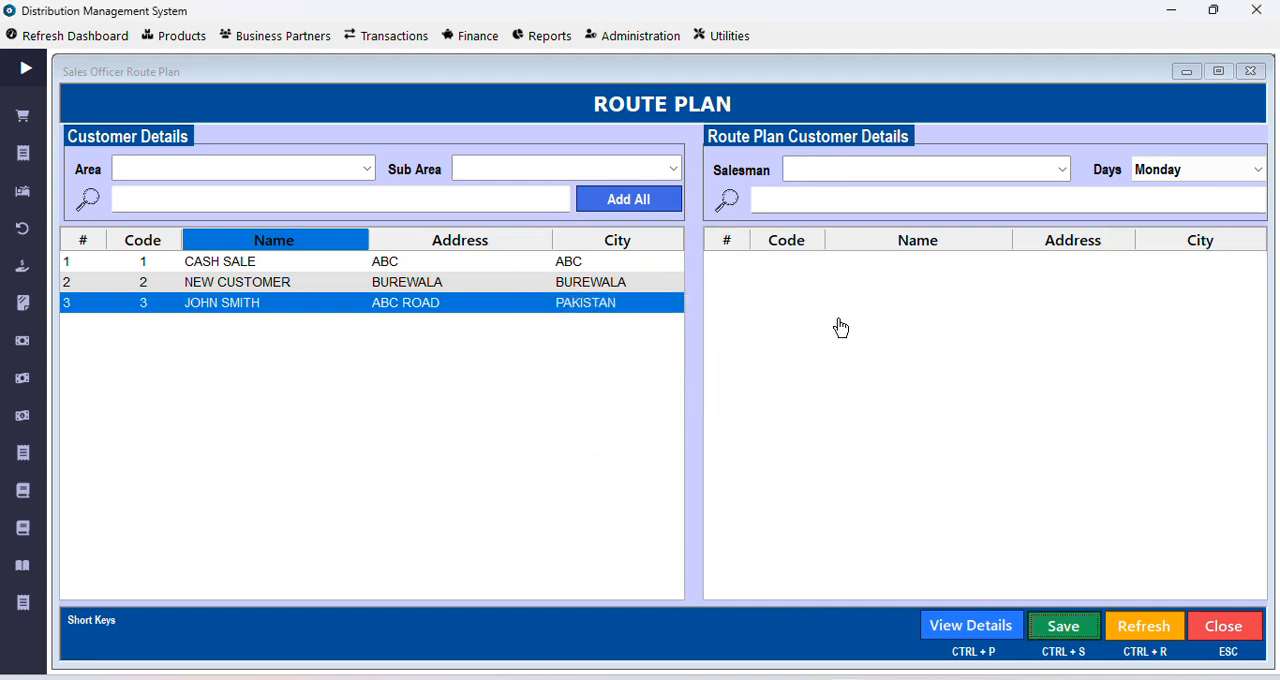
# Step: Load the saved Monday route plan by selecting the same salesman again
pyautogui.click(1062, 169)
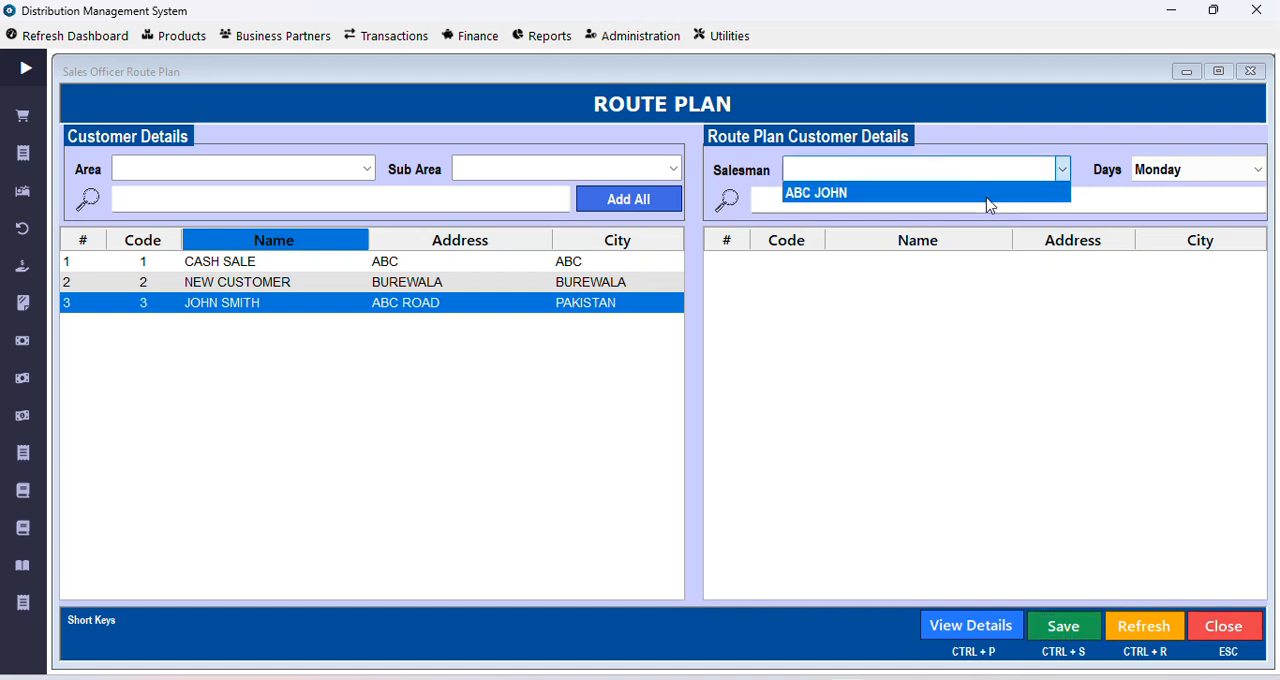
pyautogui.click(988, 198)
pyautogui.click(757, 207)
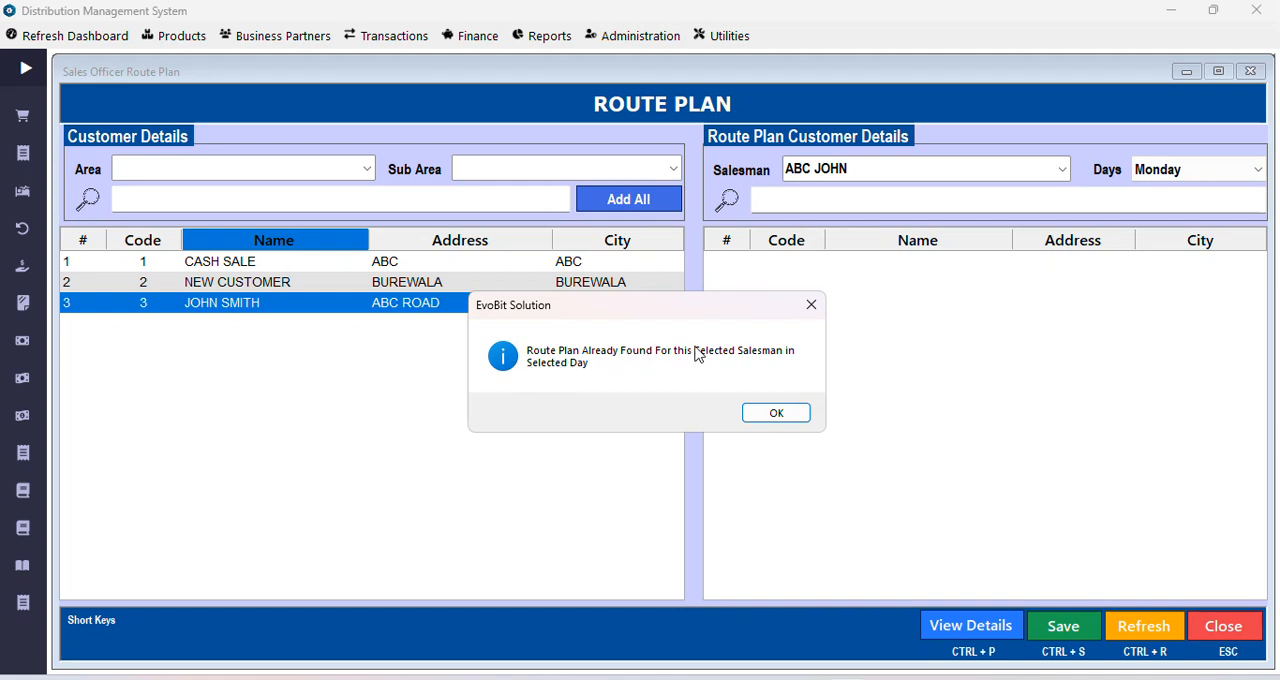
pyautogui.click(776, 414)
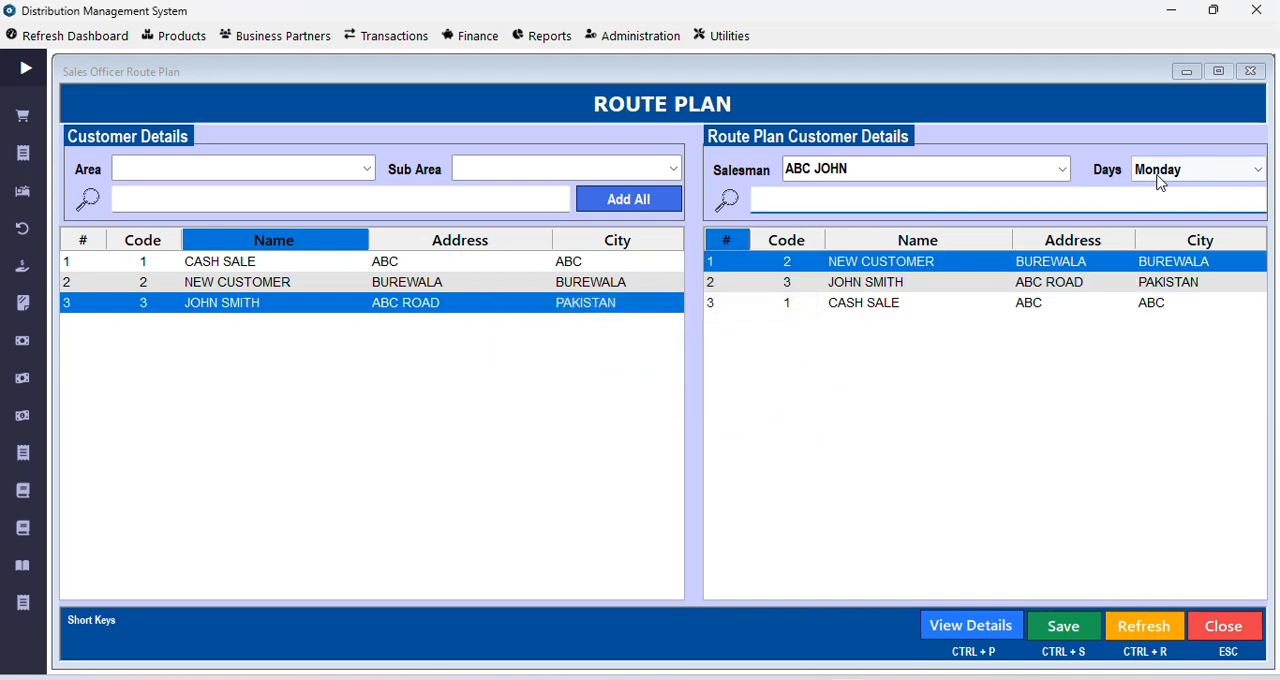
# Step: Delete the CASH SALE customer from the salesman's Monday route plan
pyautogui.click(857, 303)
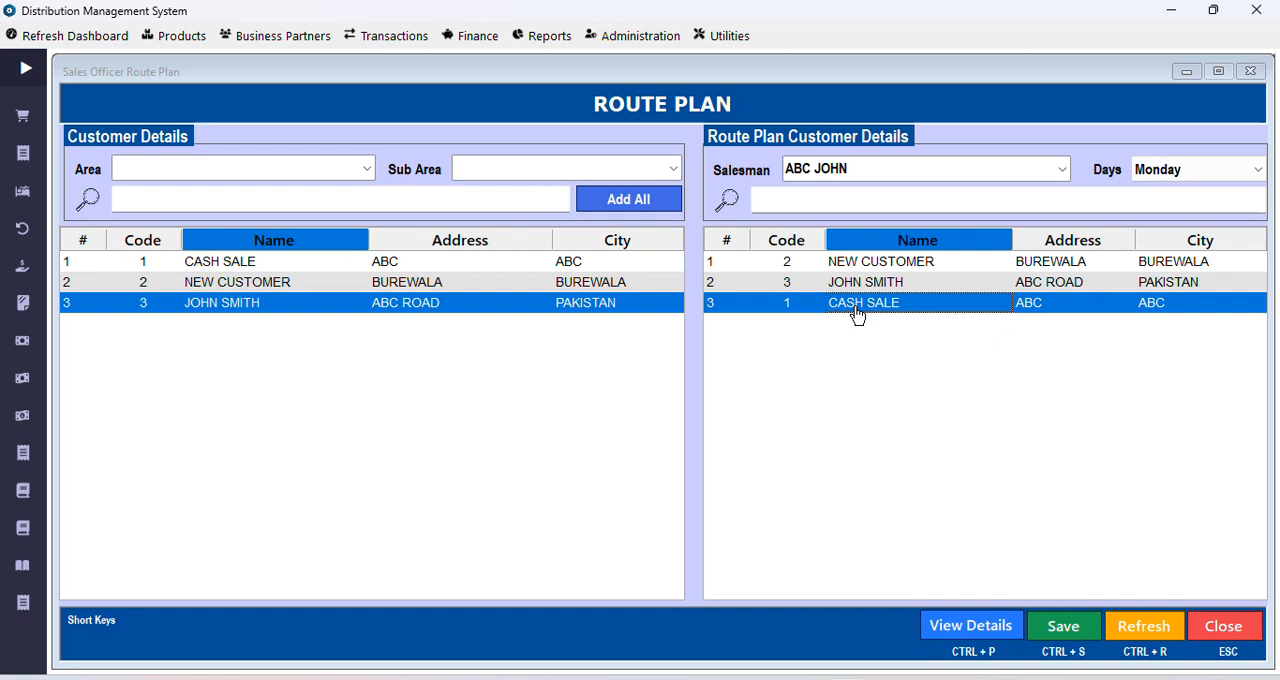
pyautogui.press('Delete')
pyautogui.press('Return')
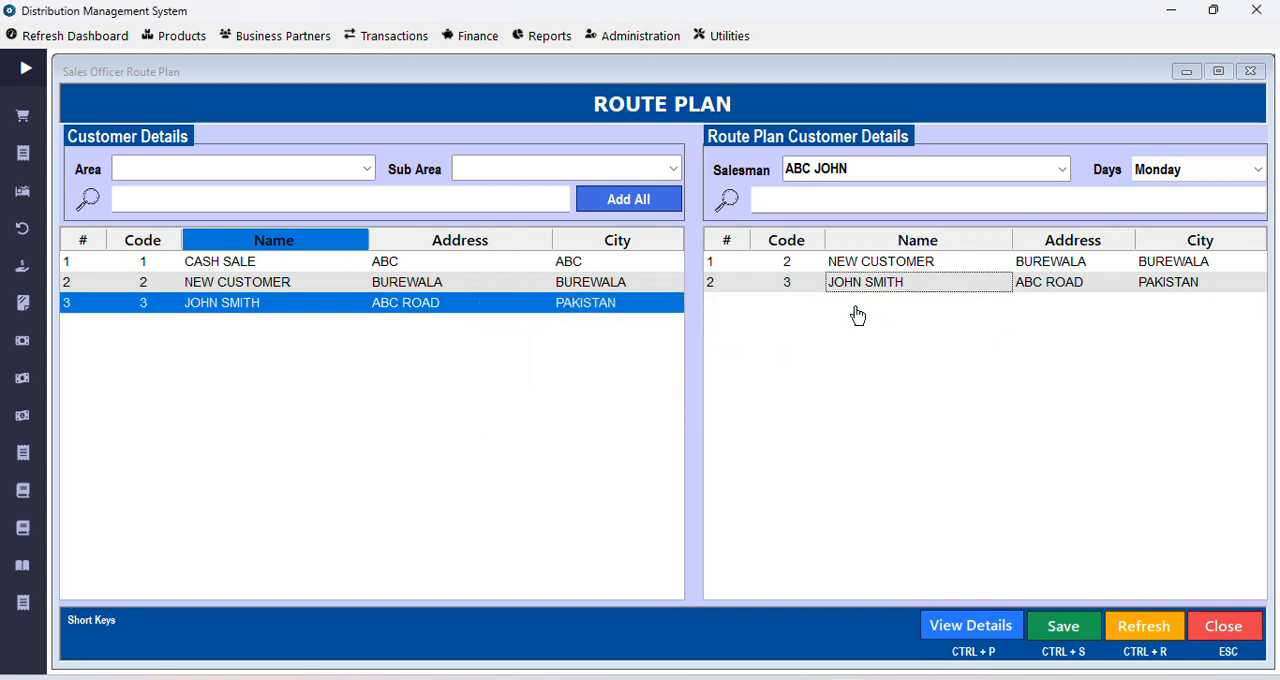
pyautogui.click(765, 264)
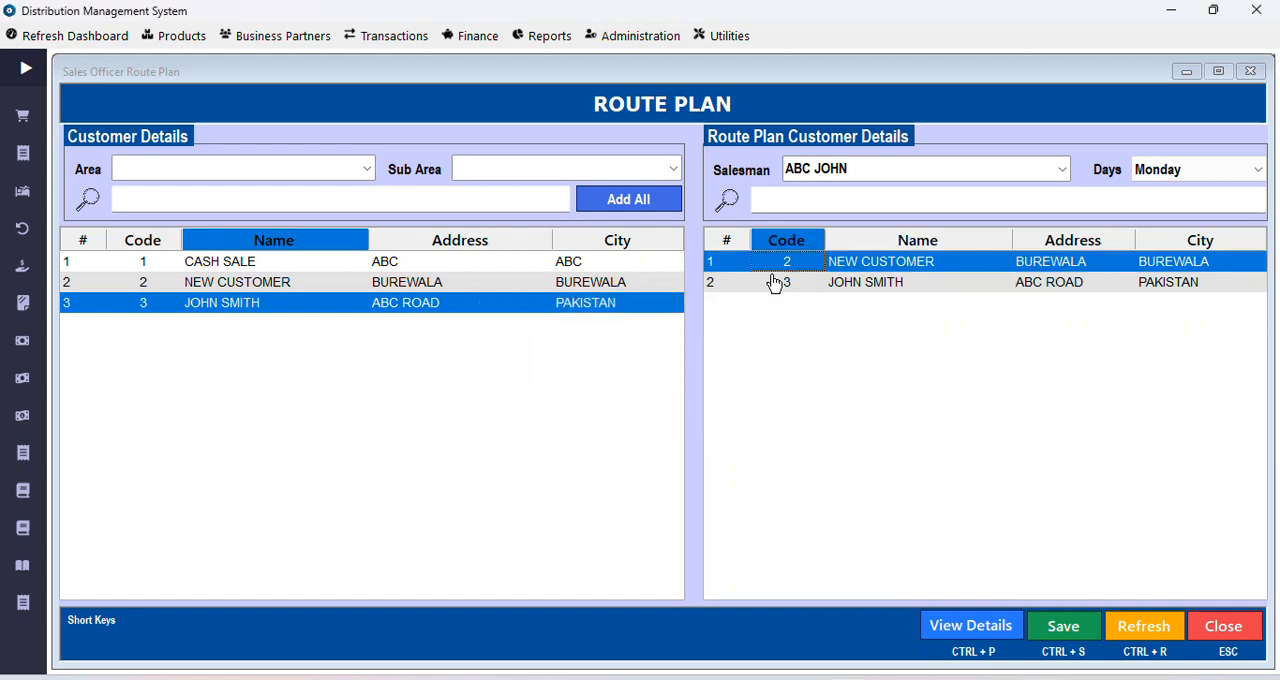
pyautogui.click(778, 287)
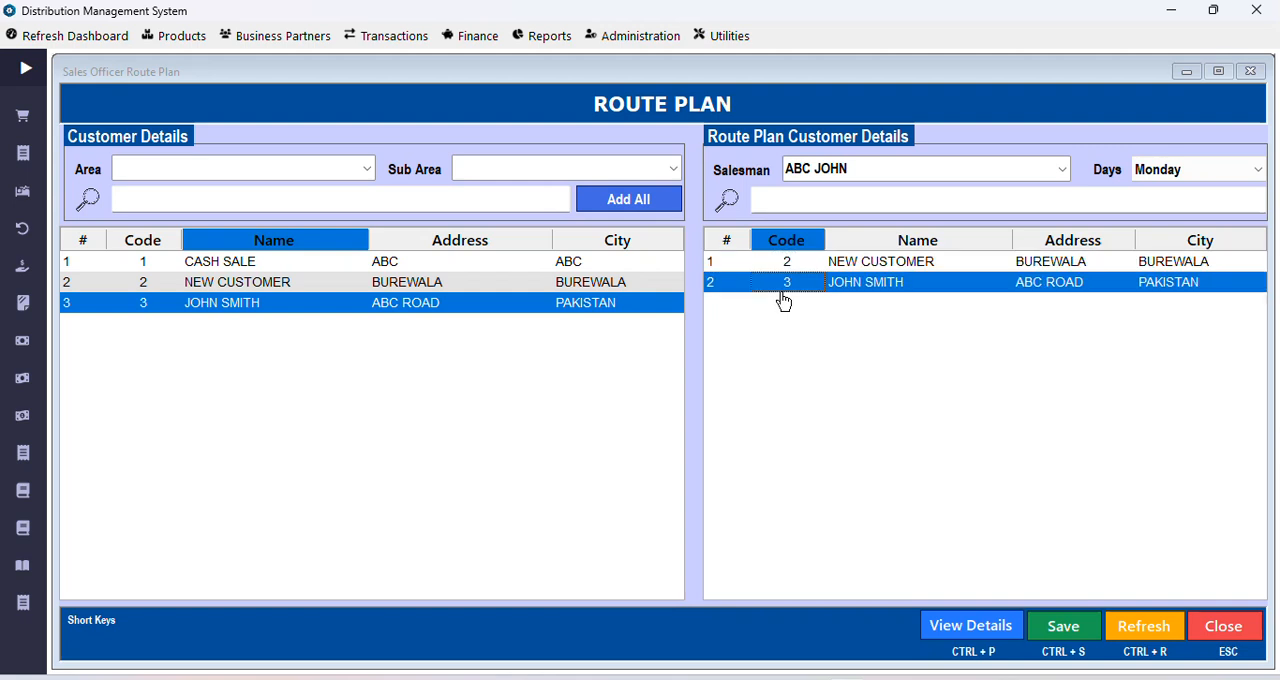
# Step: Look through the available route days without changing Monday, and refresh the route plan form to clear it
pyautogui.click(1208, 167)
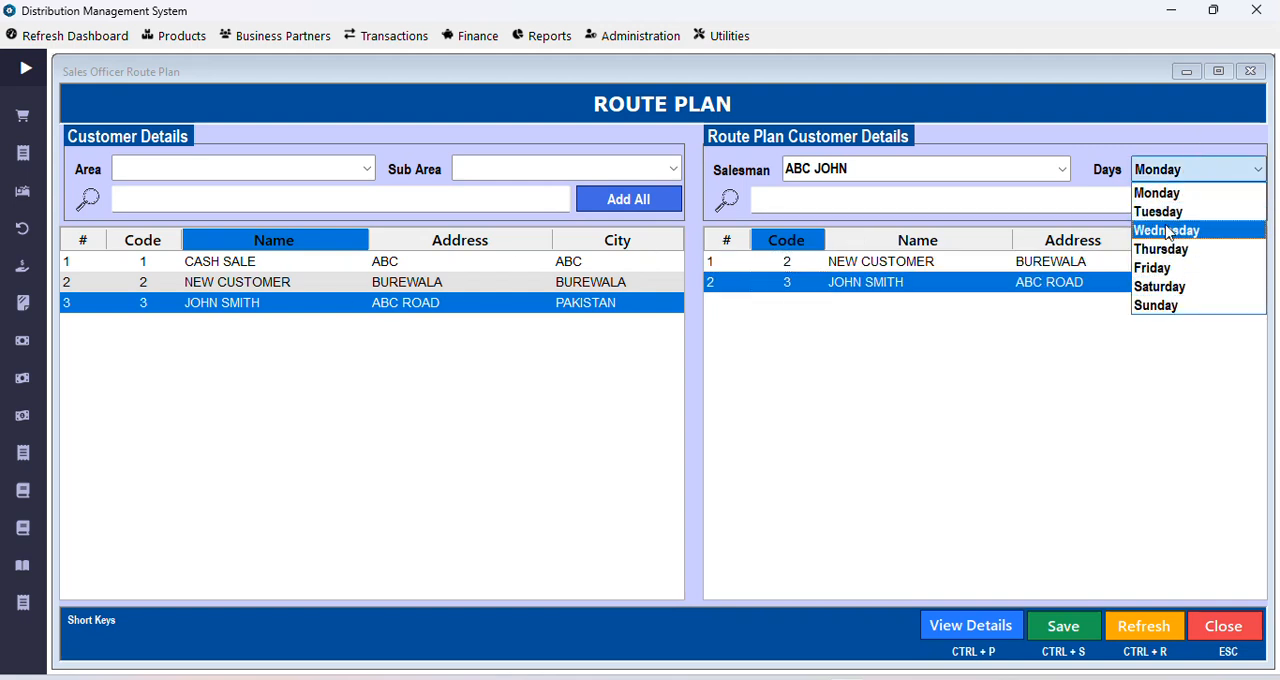
pyautogui.press('alt')
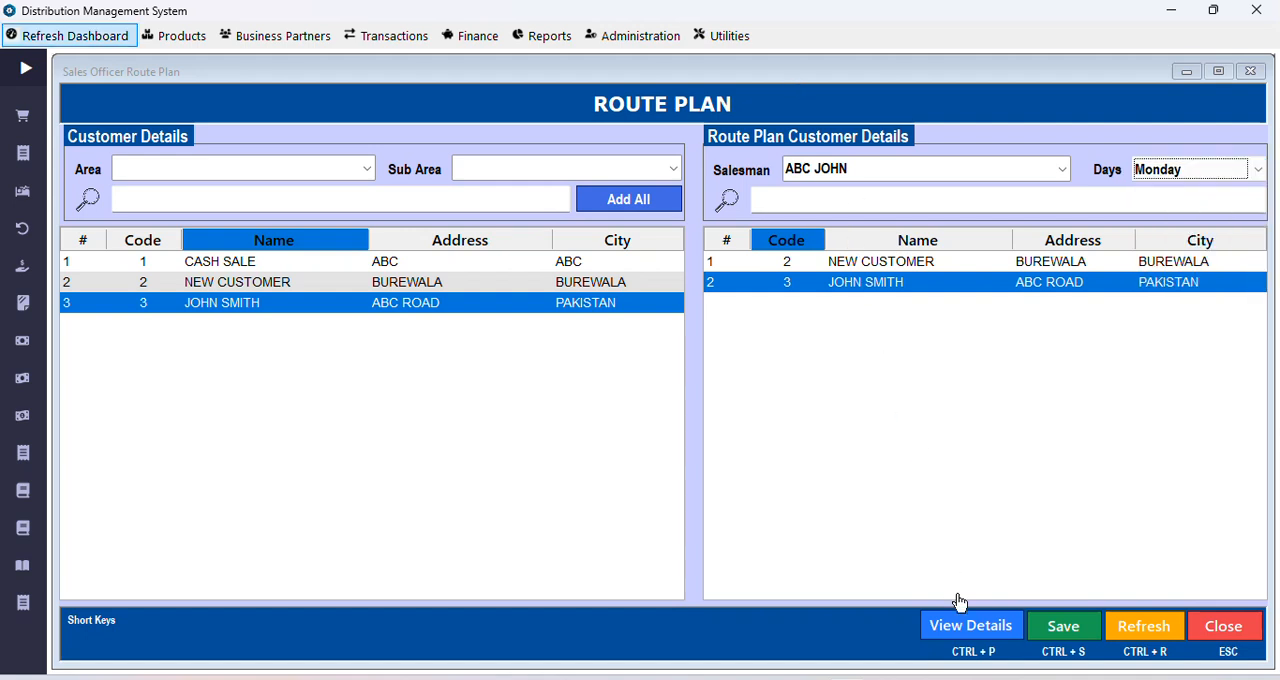
pyautogui.click(973, 630)
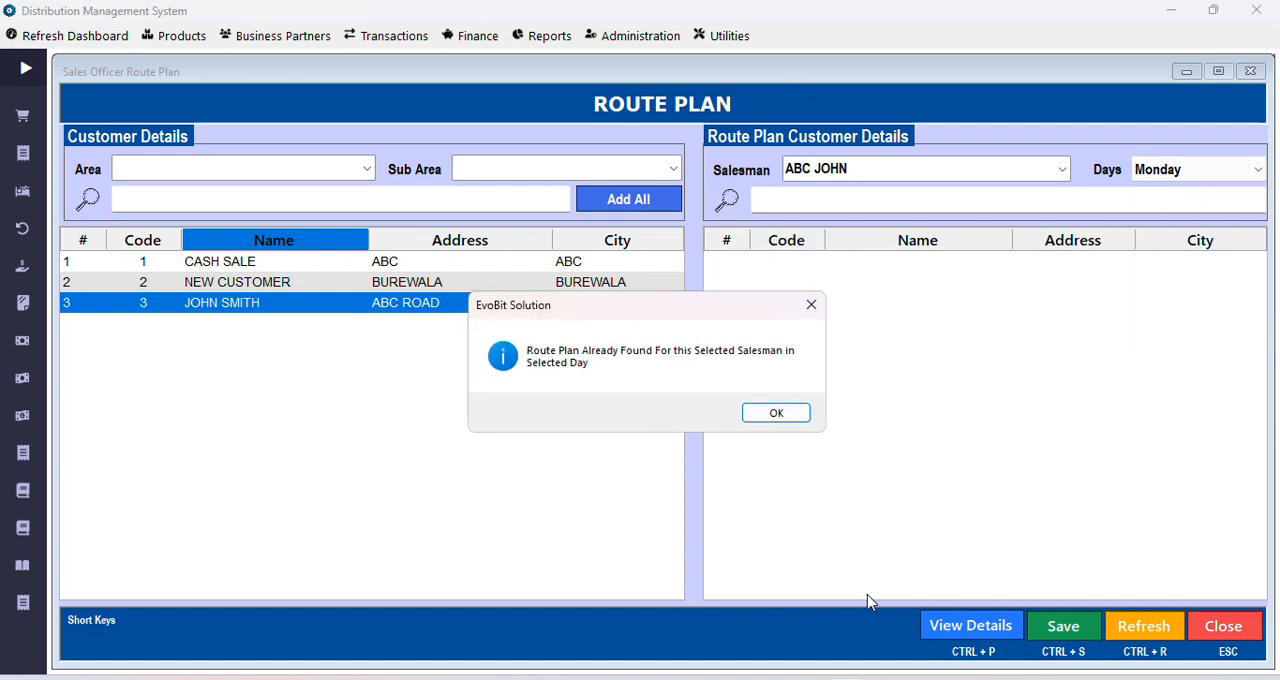
pyautogui.click(784, 416)
pyautogui.click(1148, 634)
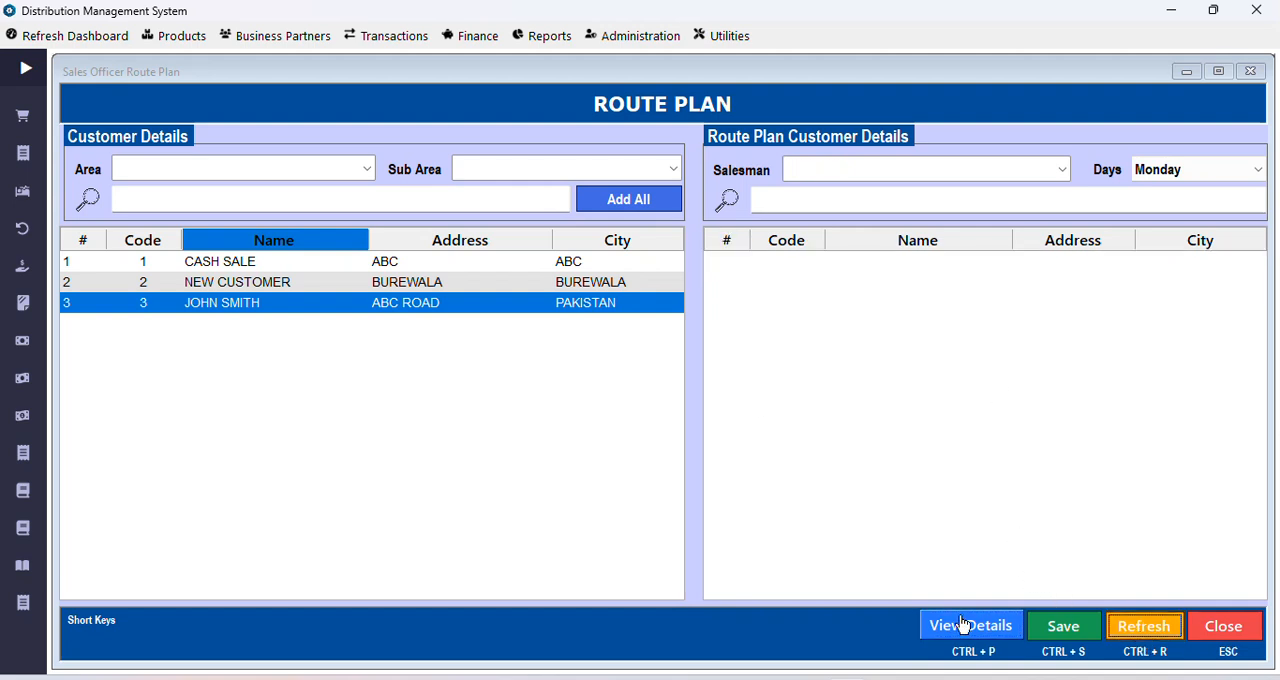
# Step: Examine the all/selected salesman and day options for printing route plans, and close the print dialog and route plan window without displaying a report
pyautogui.click(963, 625)
pyautogui.click(594, 284)
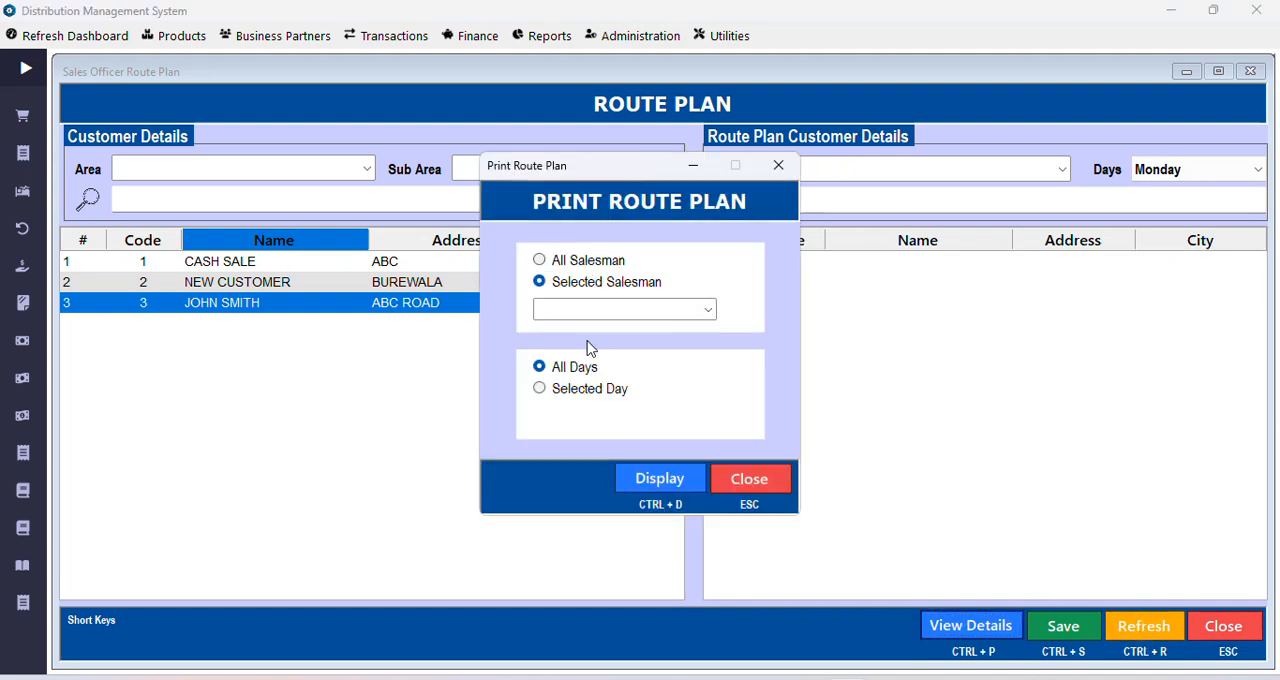
pyautogui.click(708, 312)
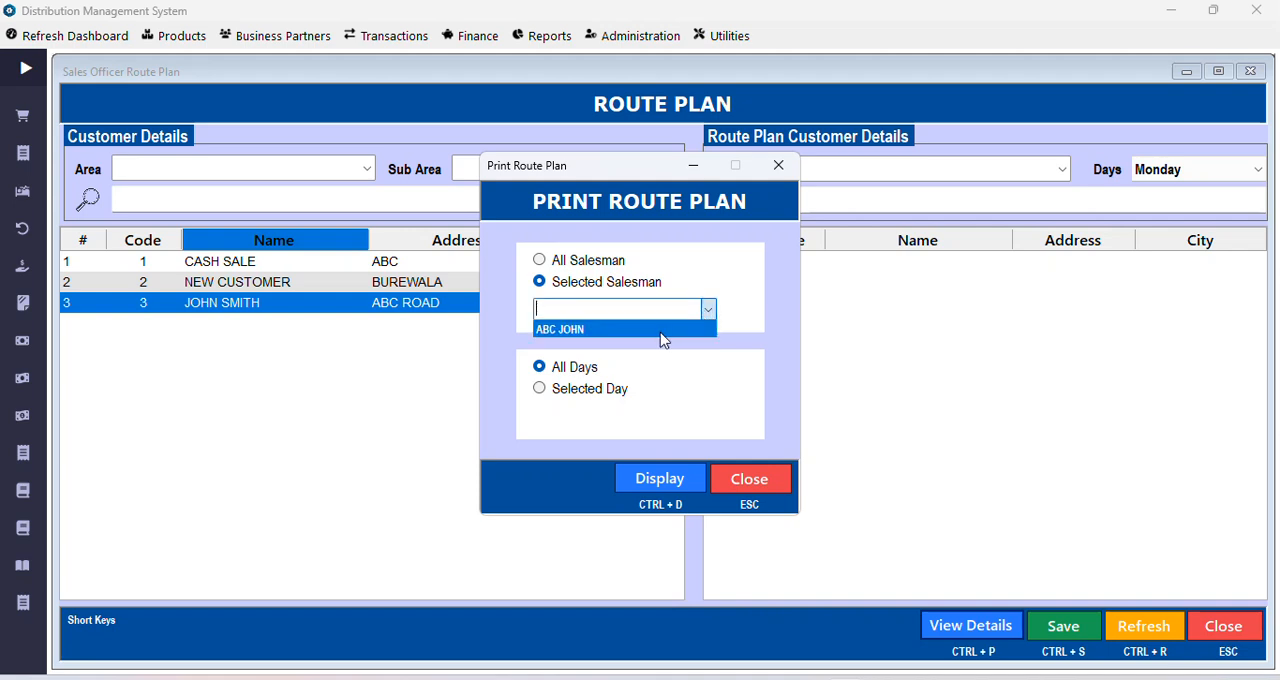
pyautogui.click(617, 331)
pyautogui.click(580, 262)
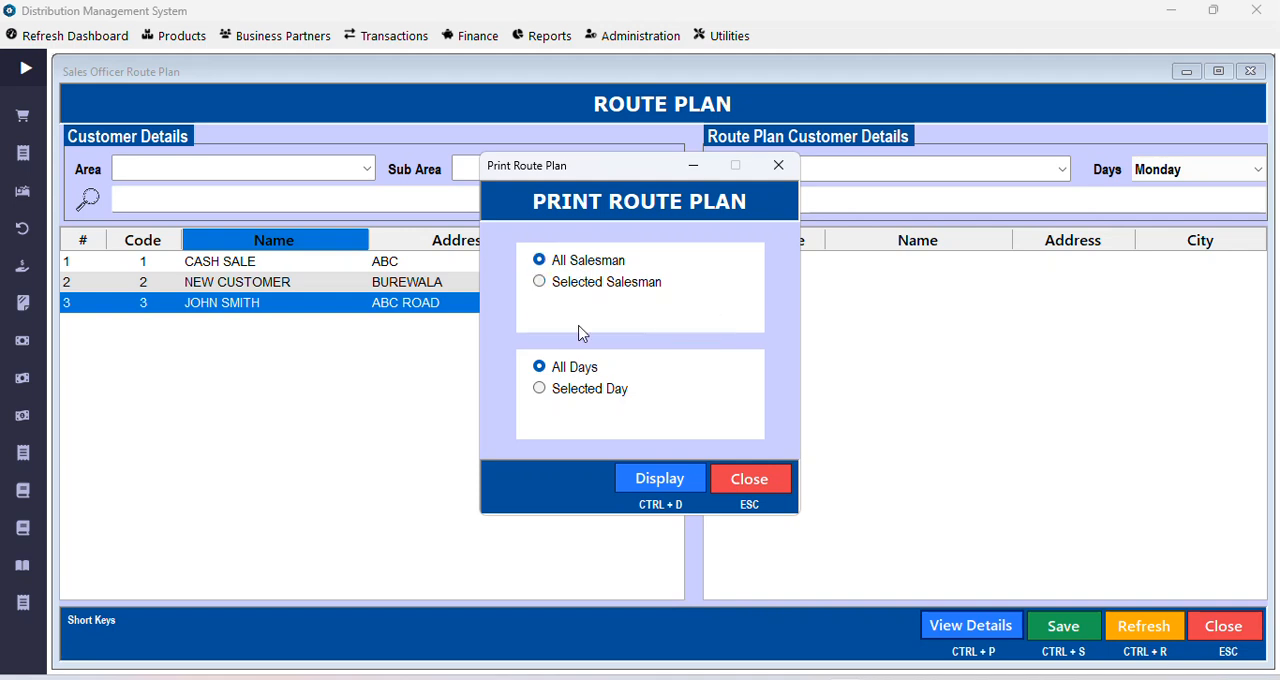
pyautogui.click(585, 388)
pyautogui.click(584, 287)
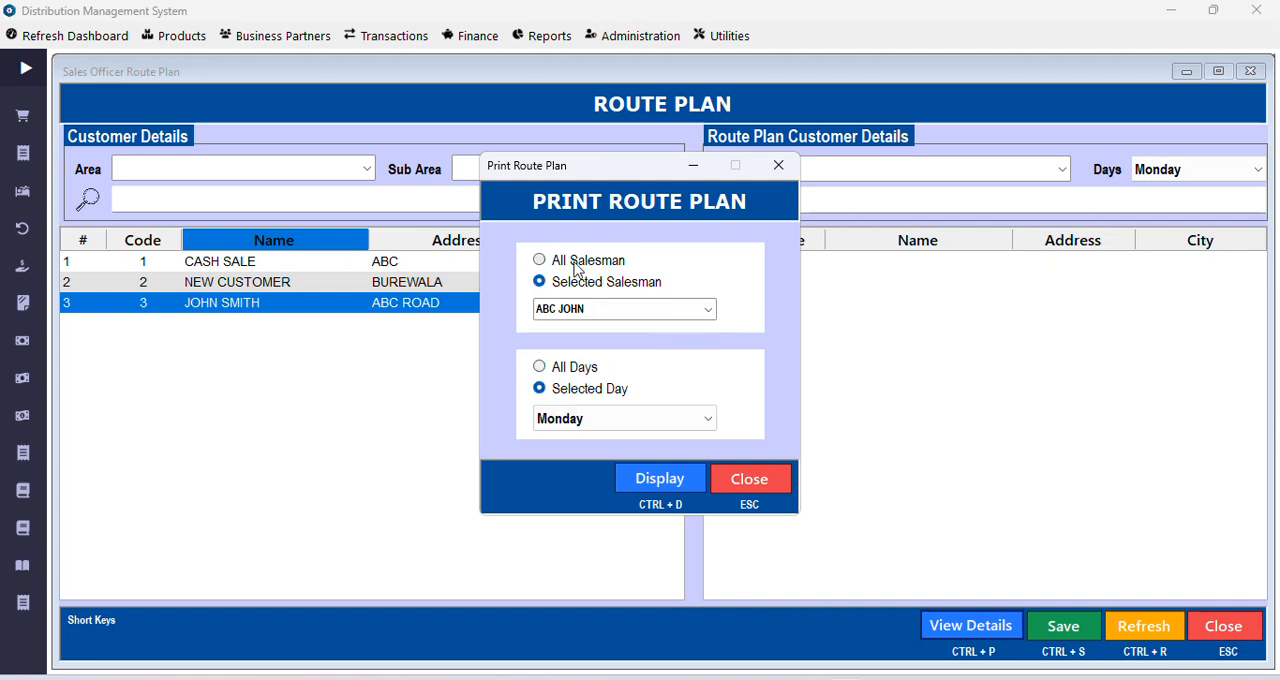
pyautogui.click(575, 263)
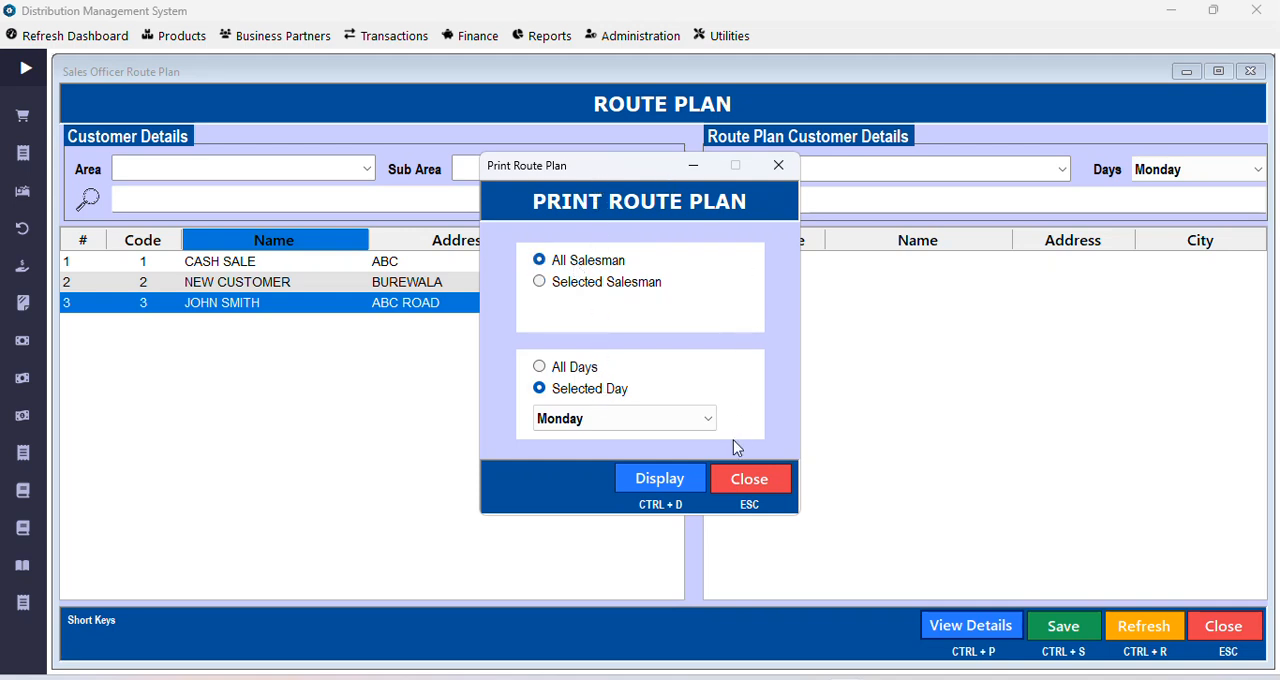
pyautogui.click(740, 479)
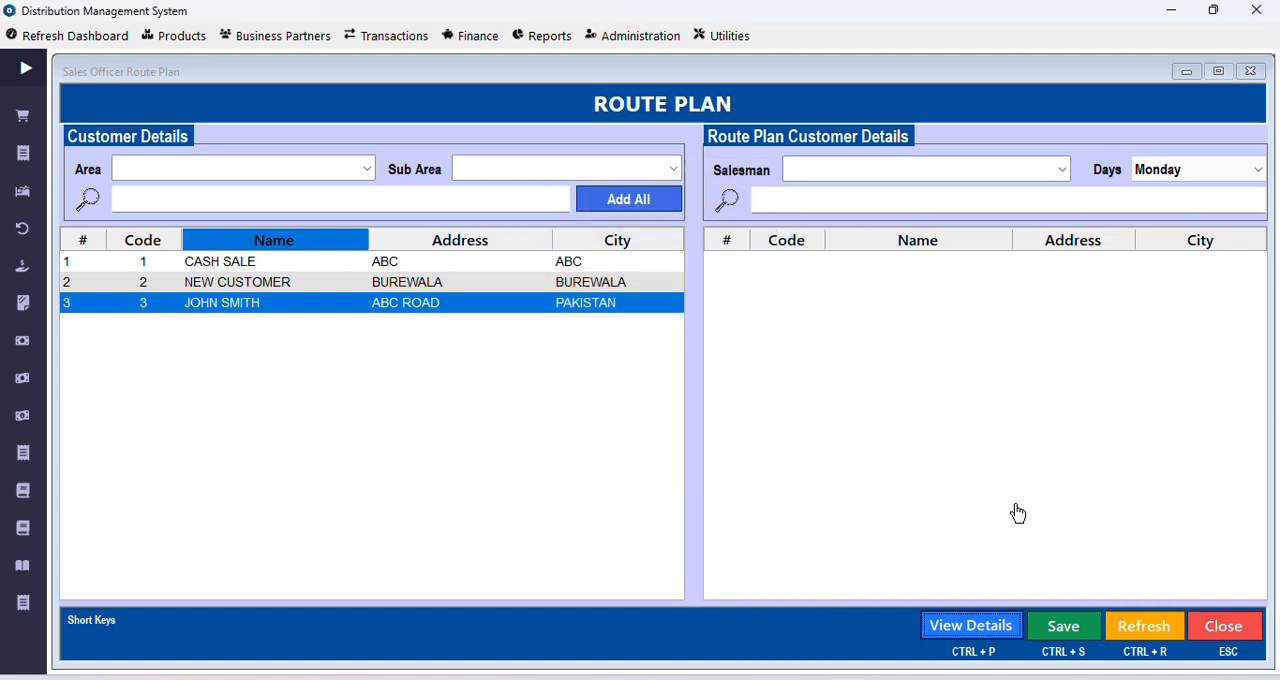
pyautogui.click(1192, 624)
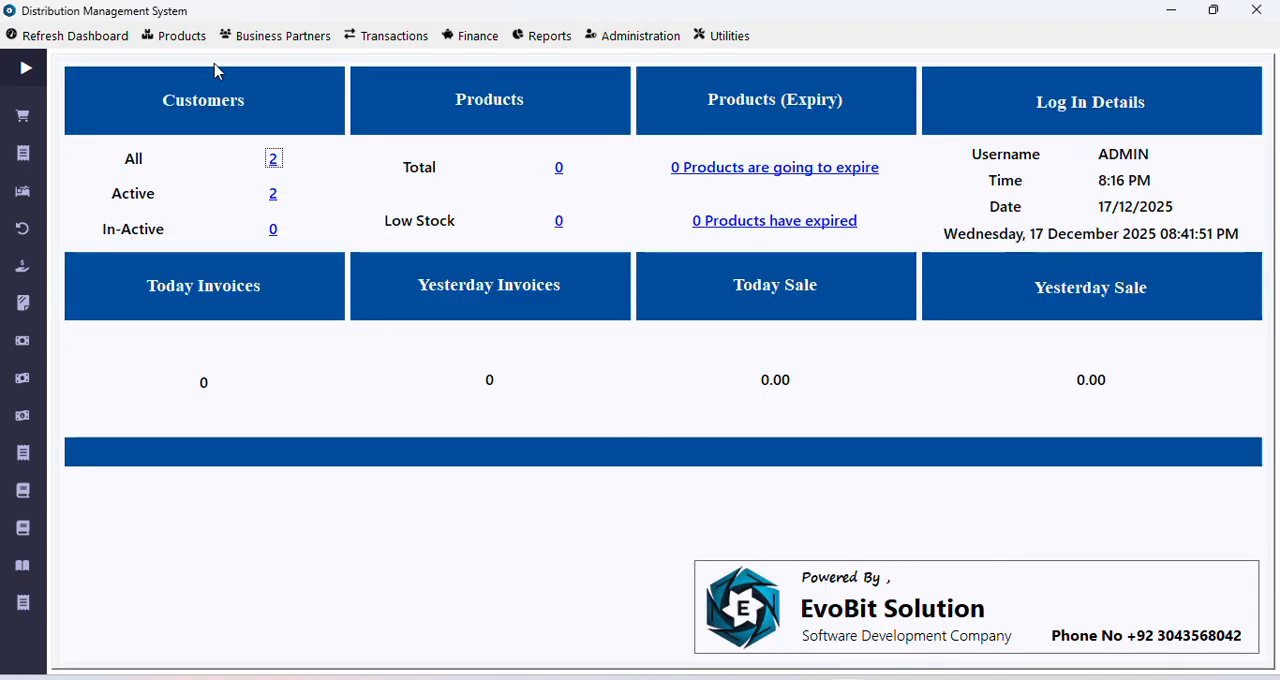